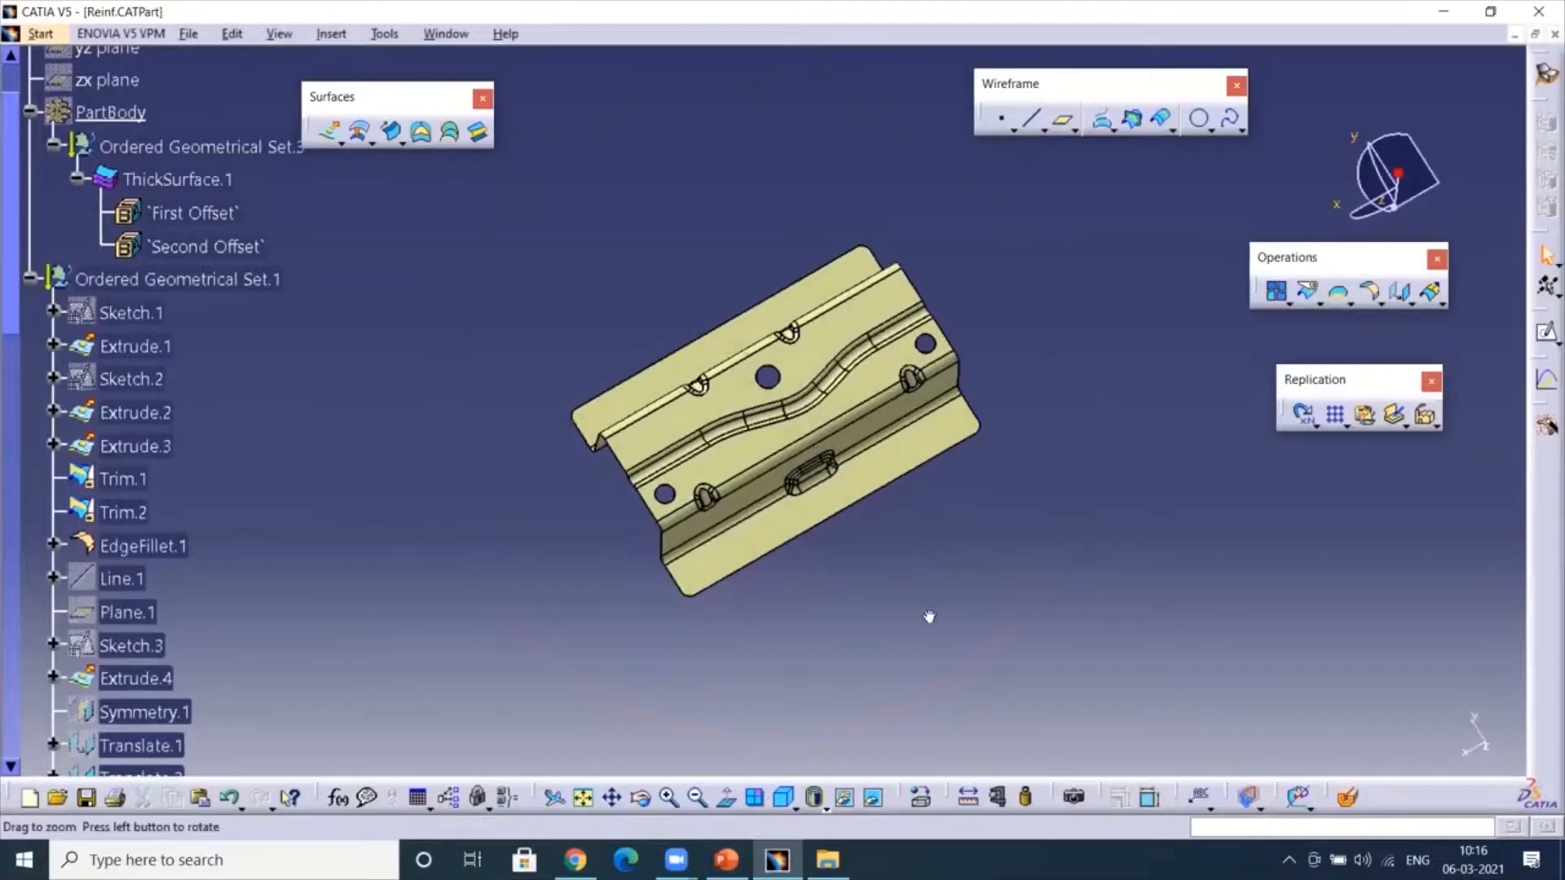
- Examine the finished reinforcement part from several angles and review the features listed under Ordered Geometrical Set.1
middle_drag(1021, 542, 1011, 517)
middle_drag(776, 589, 839, 541)
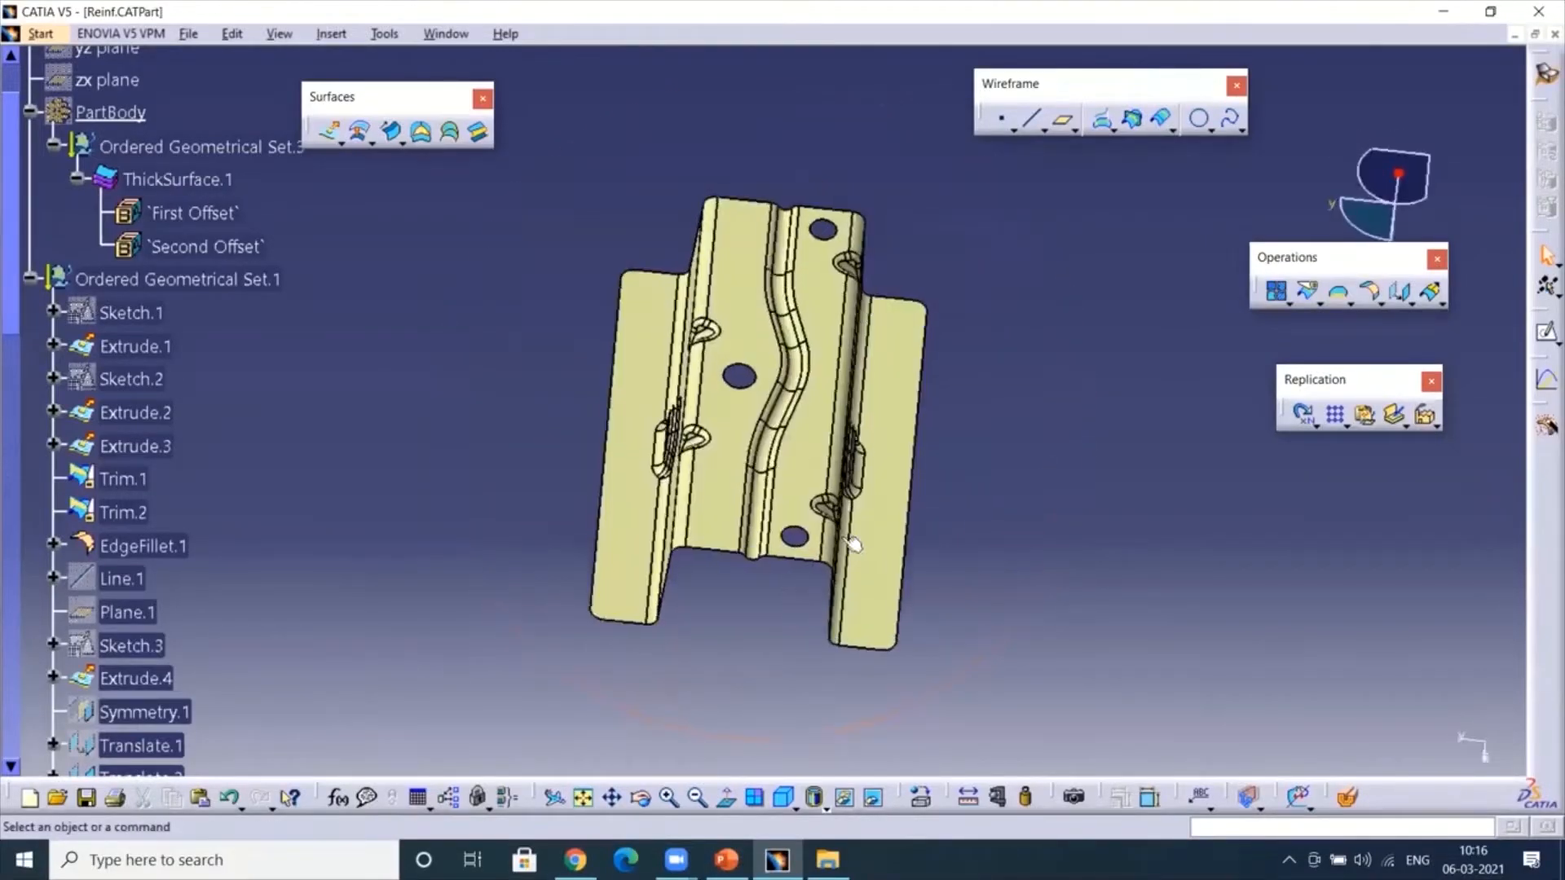
middle_drag(543, 407, 906, 617)
click(1447, 5)
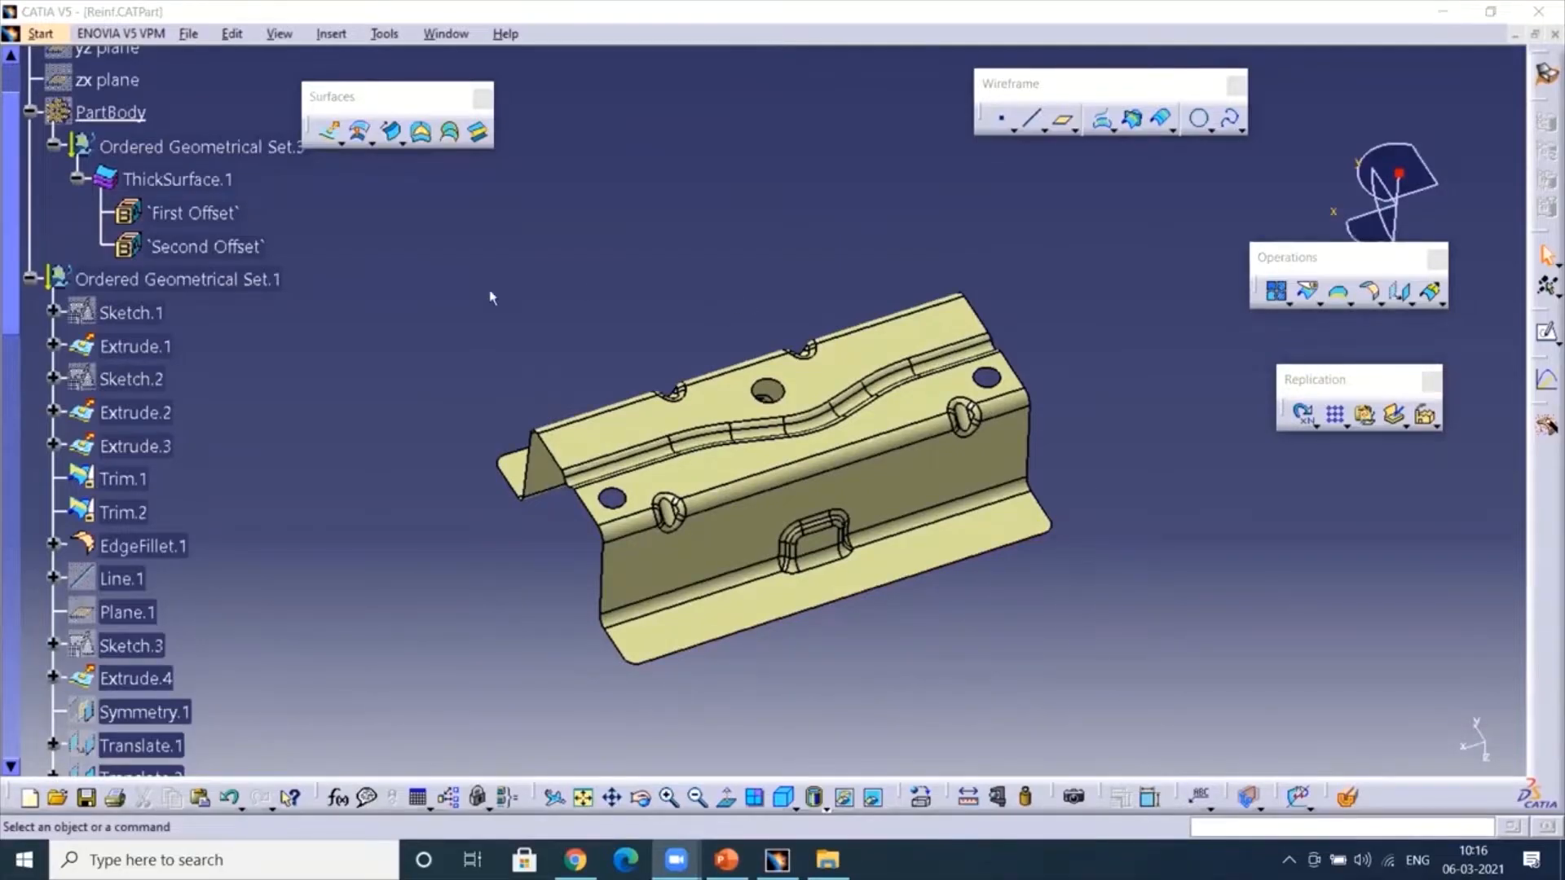
drag(7, 327, 9, 305)
click(28, 359)
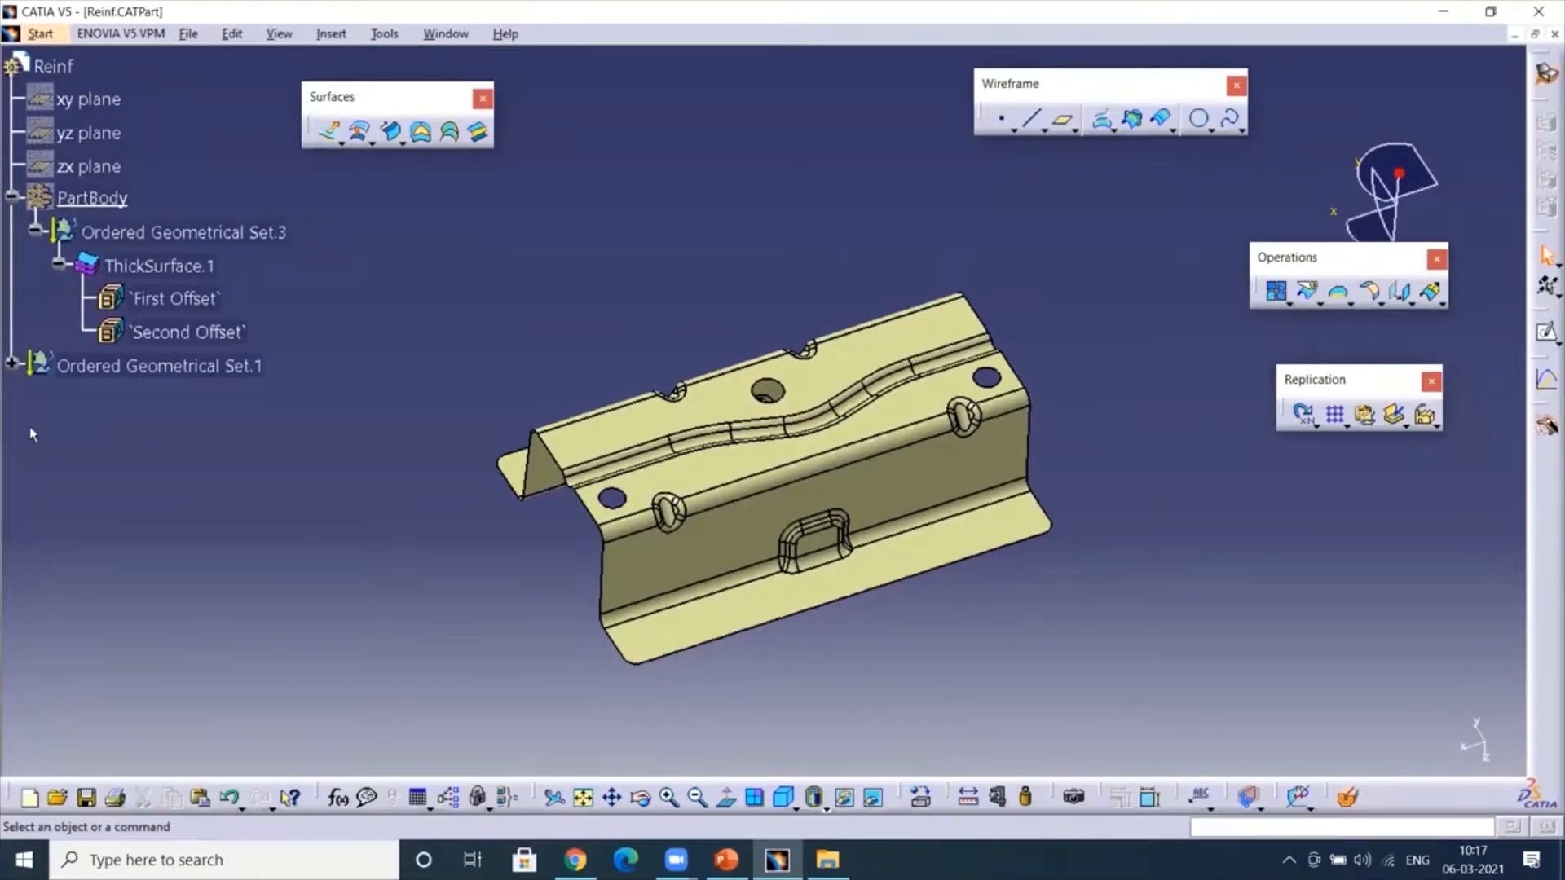
click(13, 364)
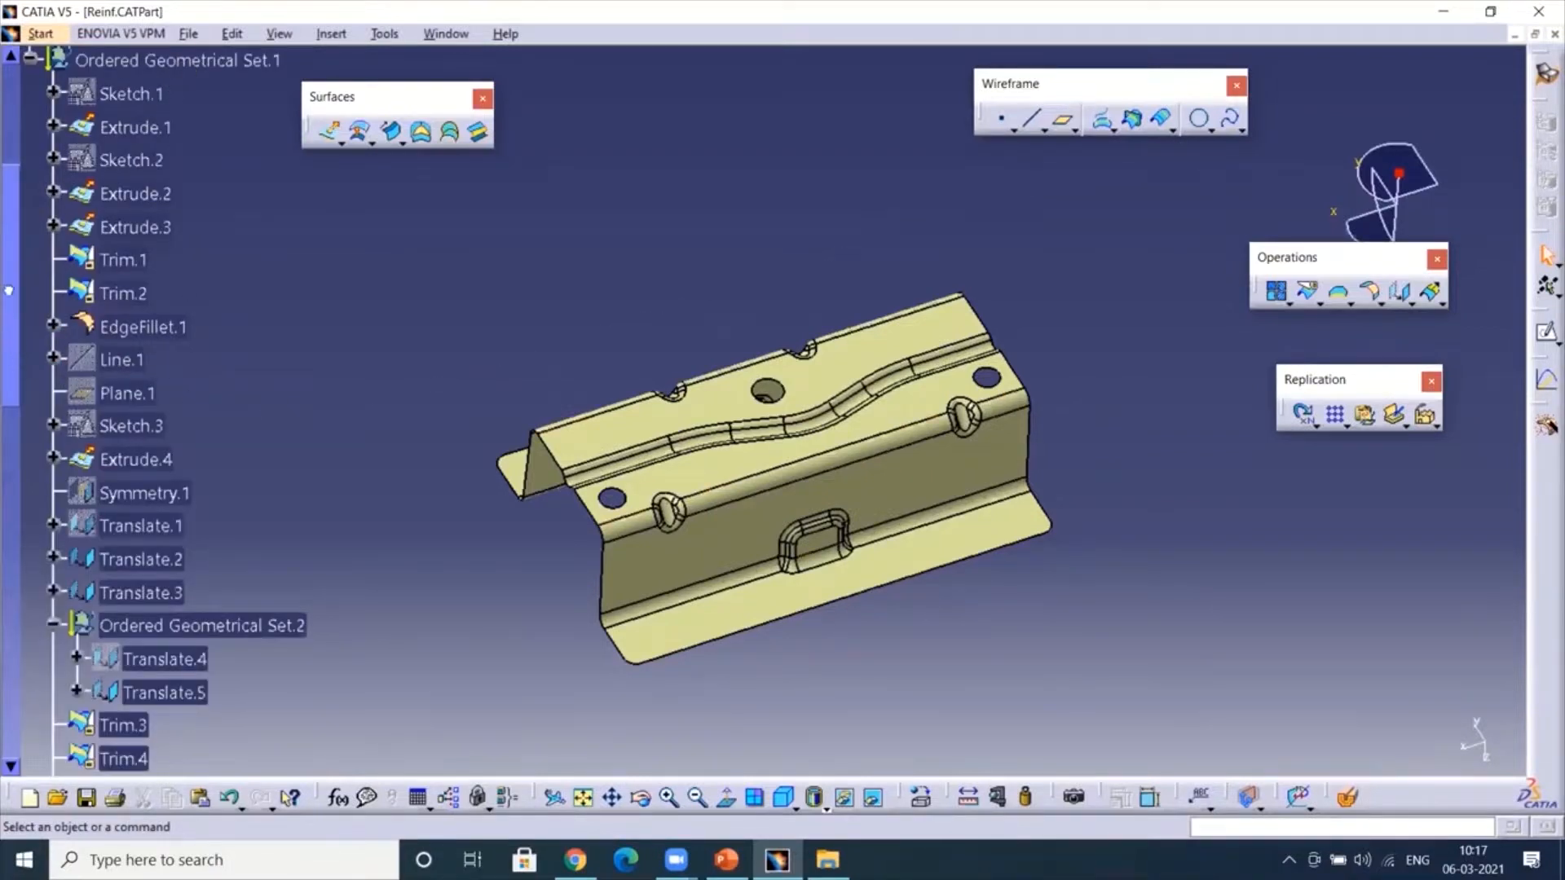
scroll(245, 326, up, 3)
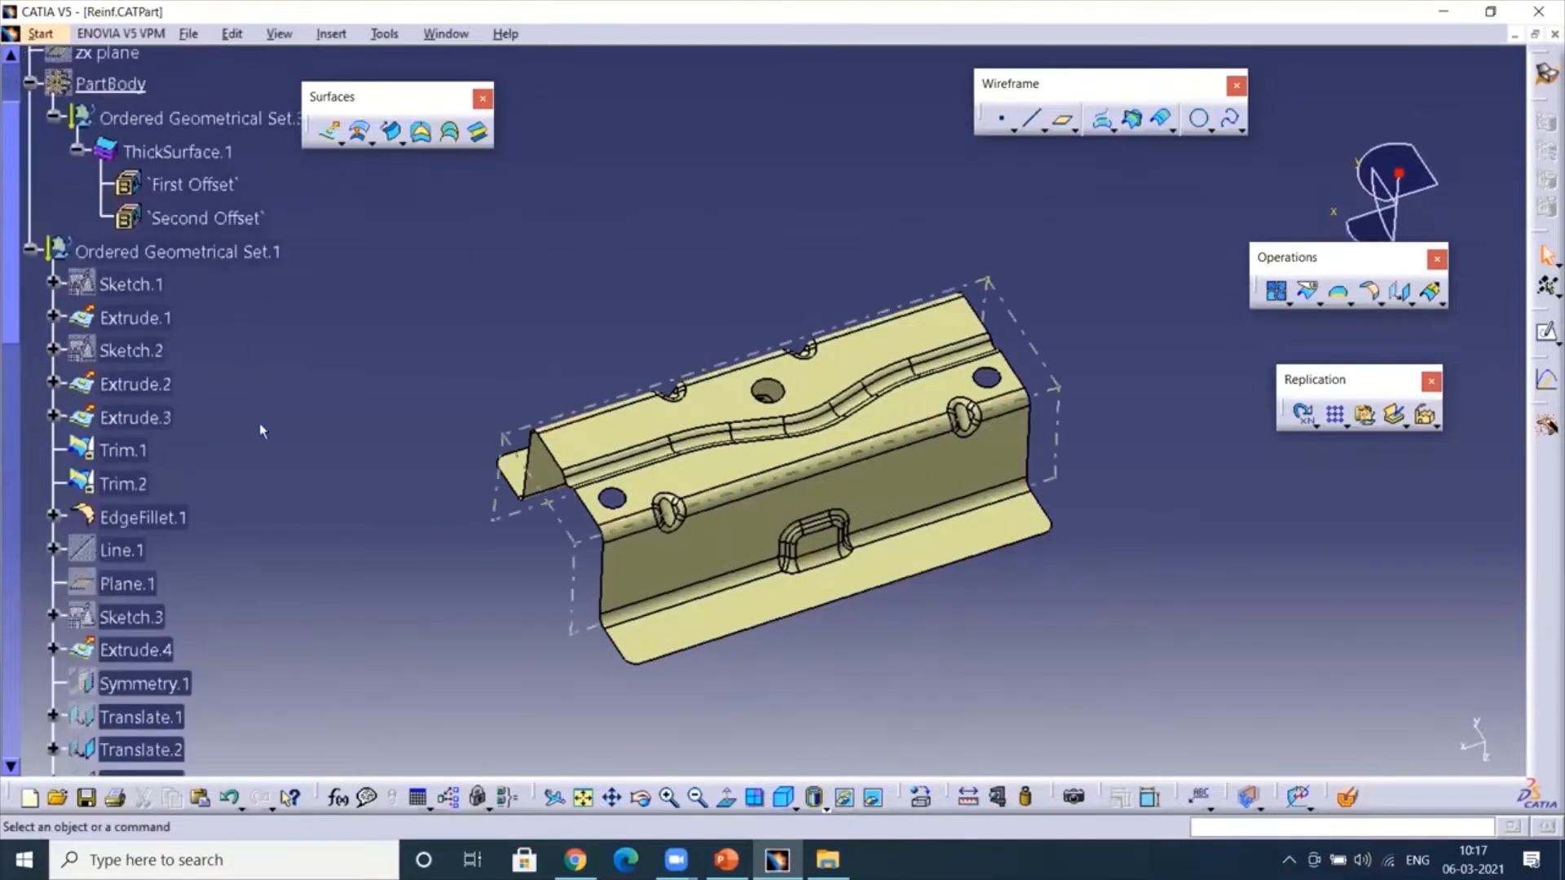
- Collapse Ordered Geometrical Set.1 and insert a new geometrical set in the part with the default settings
click(13, 252)
click(330, 35)
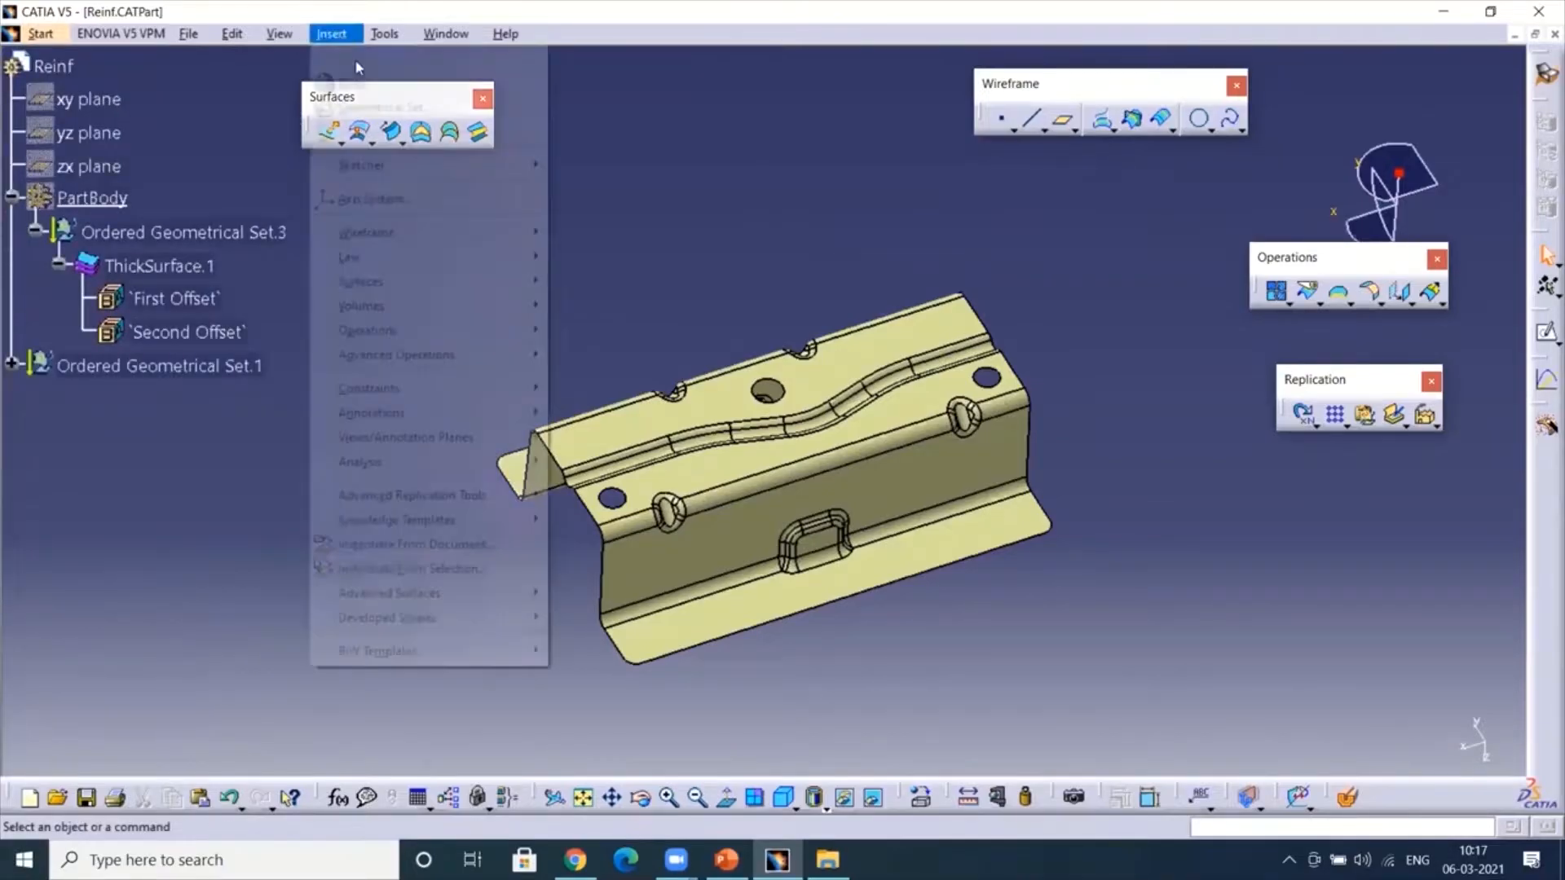
click(370, 109)
key(Return)
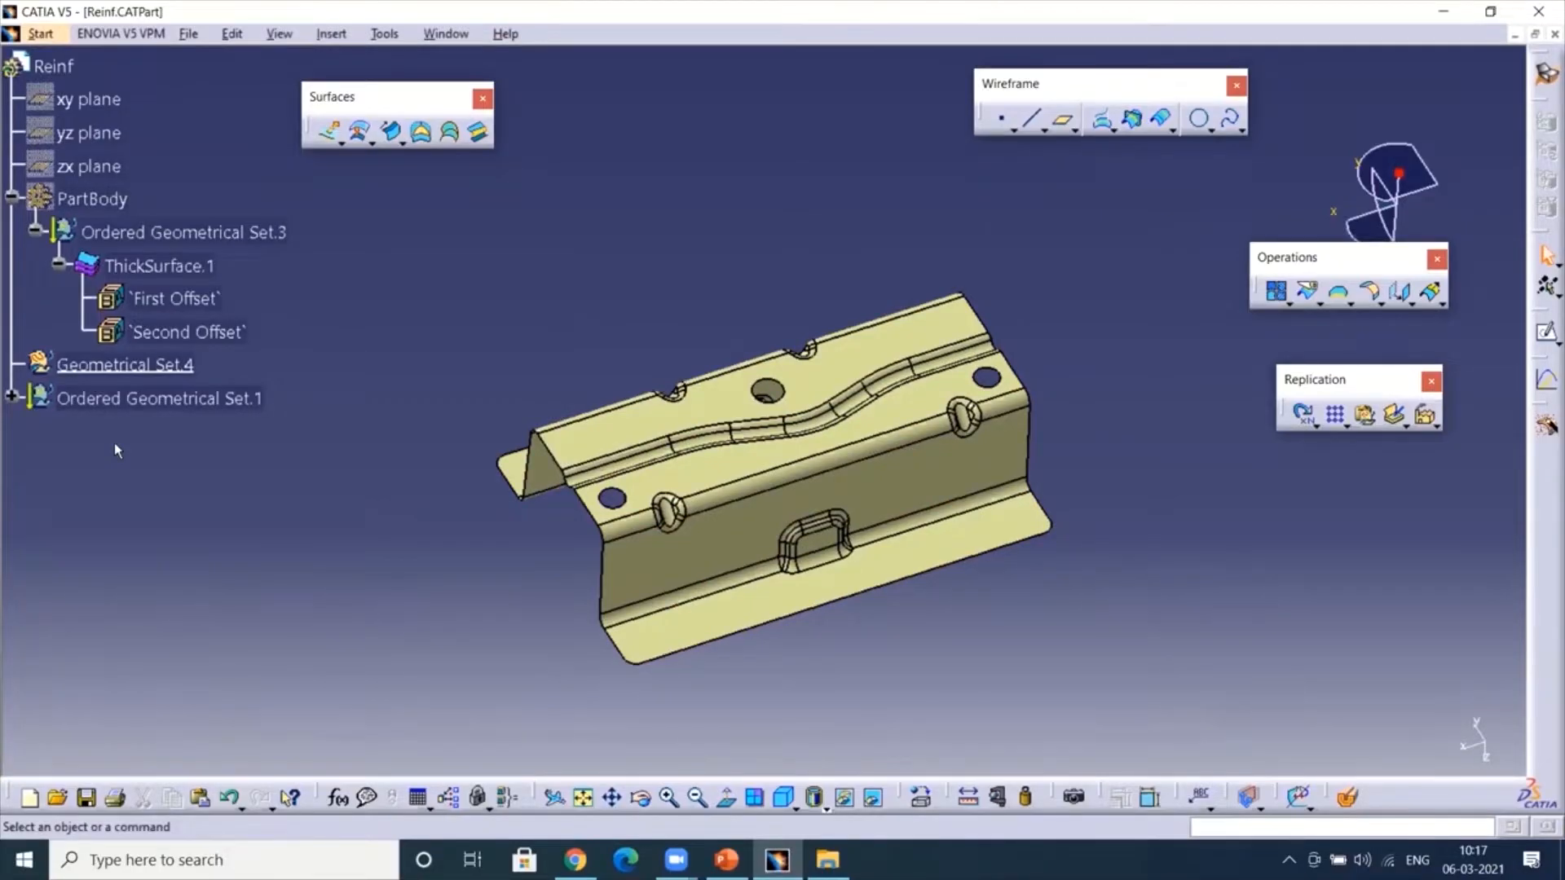
click(811, 84)
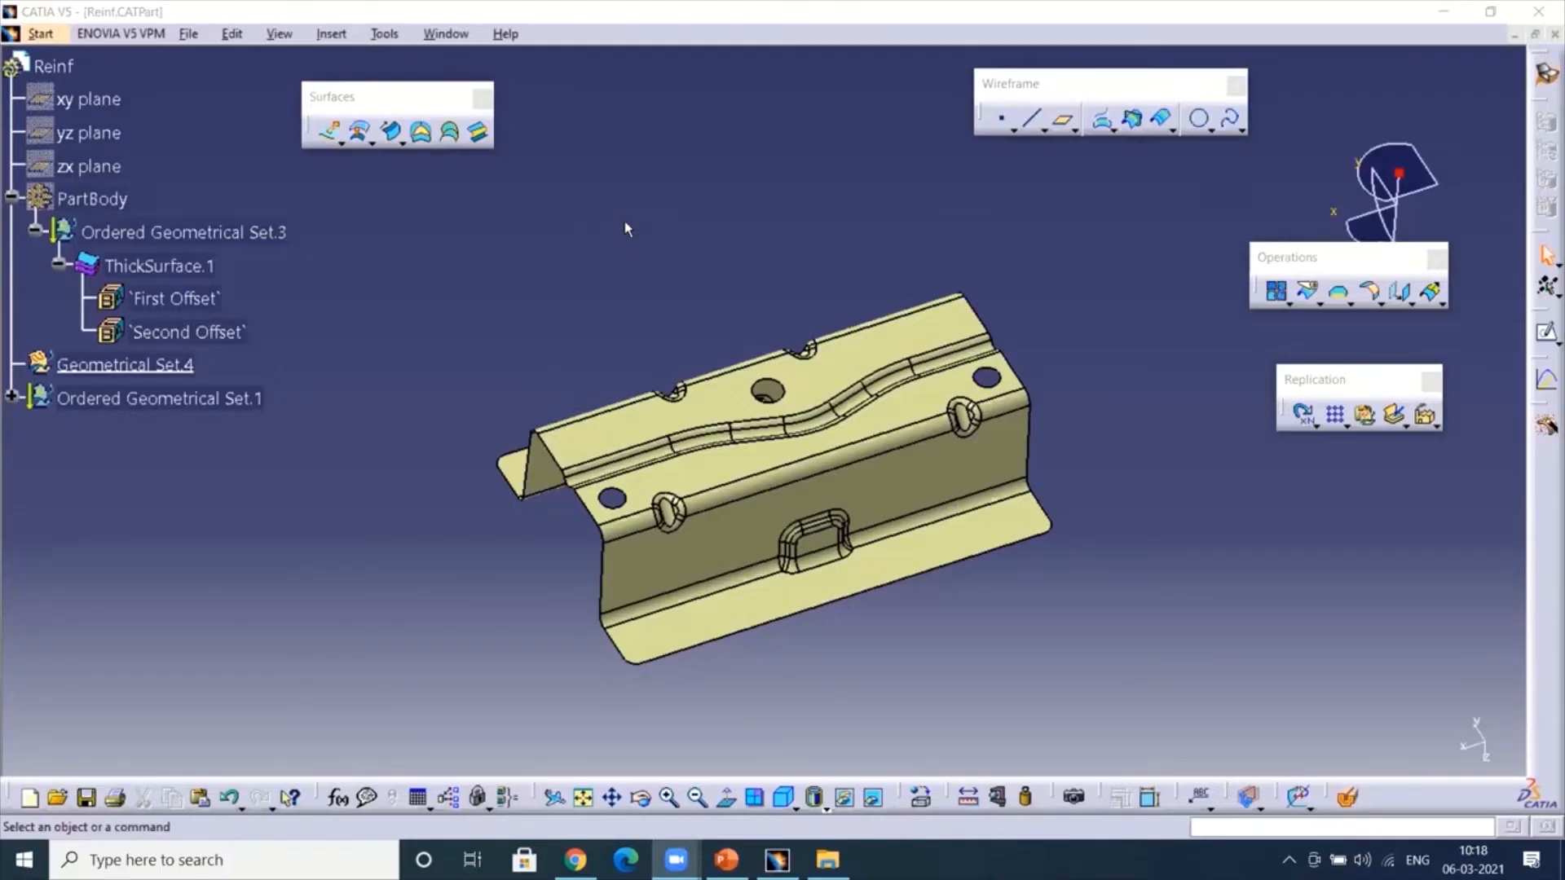
- Expand Ordered Geometrical Set.1 and define it as the in-work object
click(11, 397)
scroll(262, 448, up, 3)
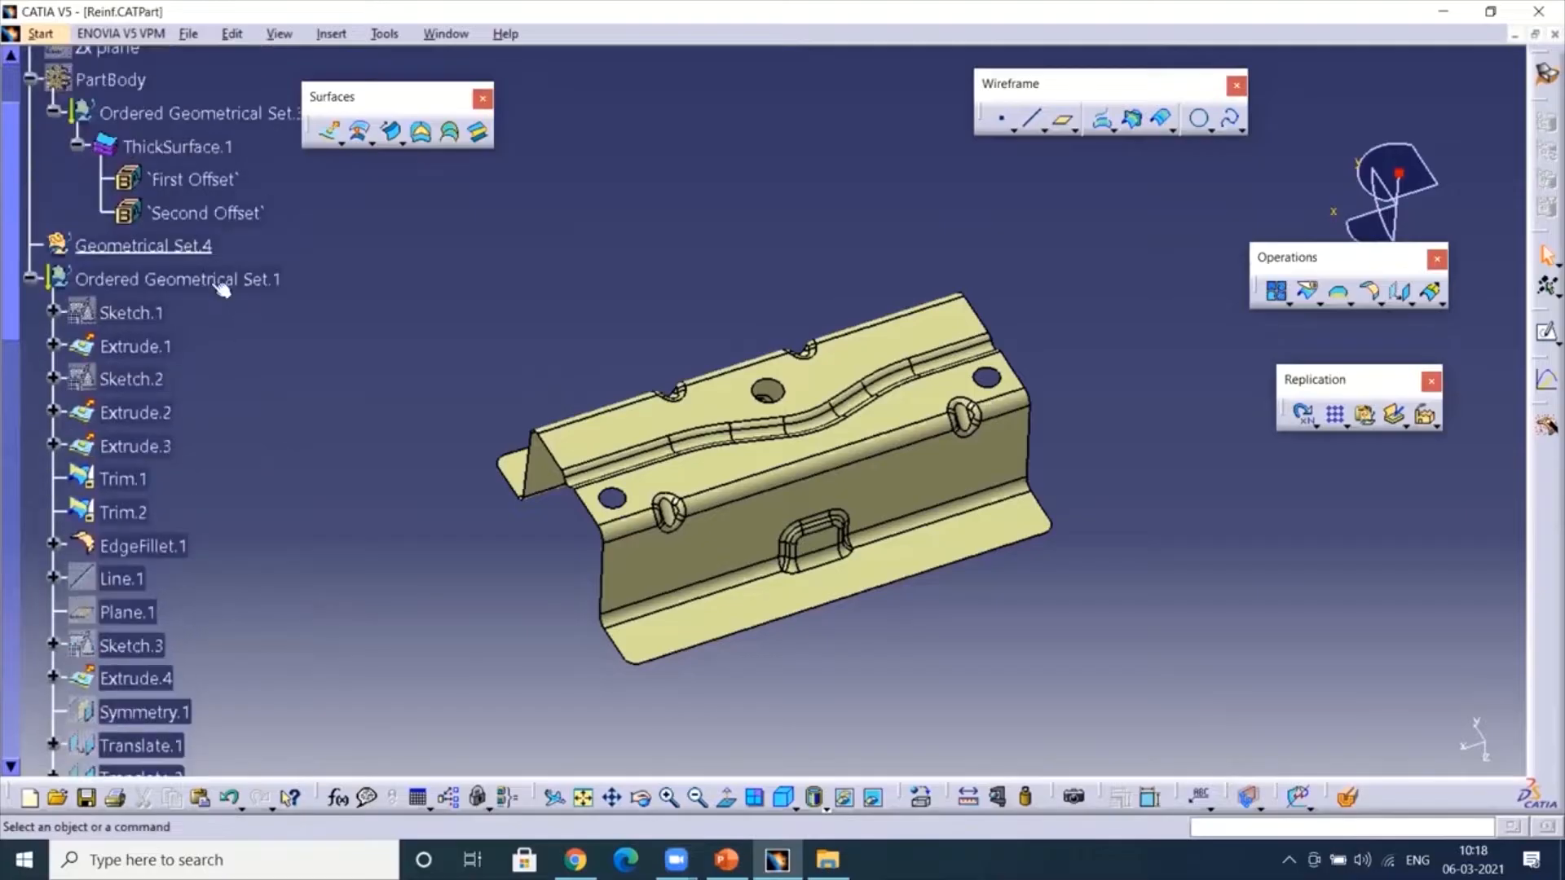
right_click(208, 279)
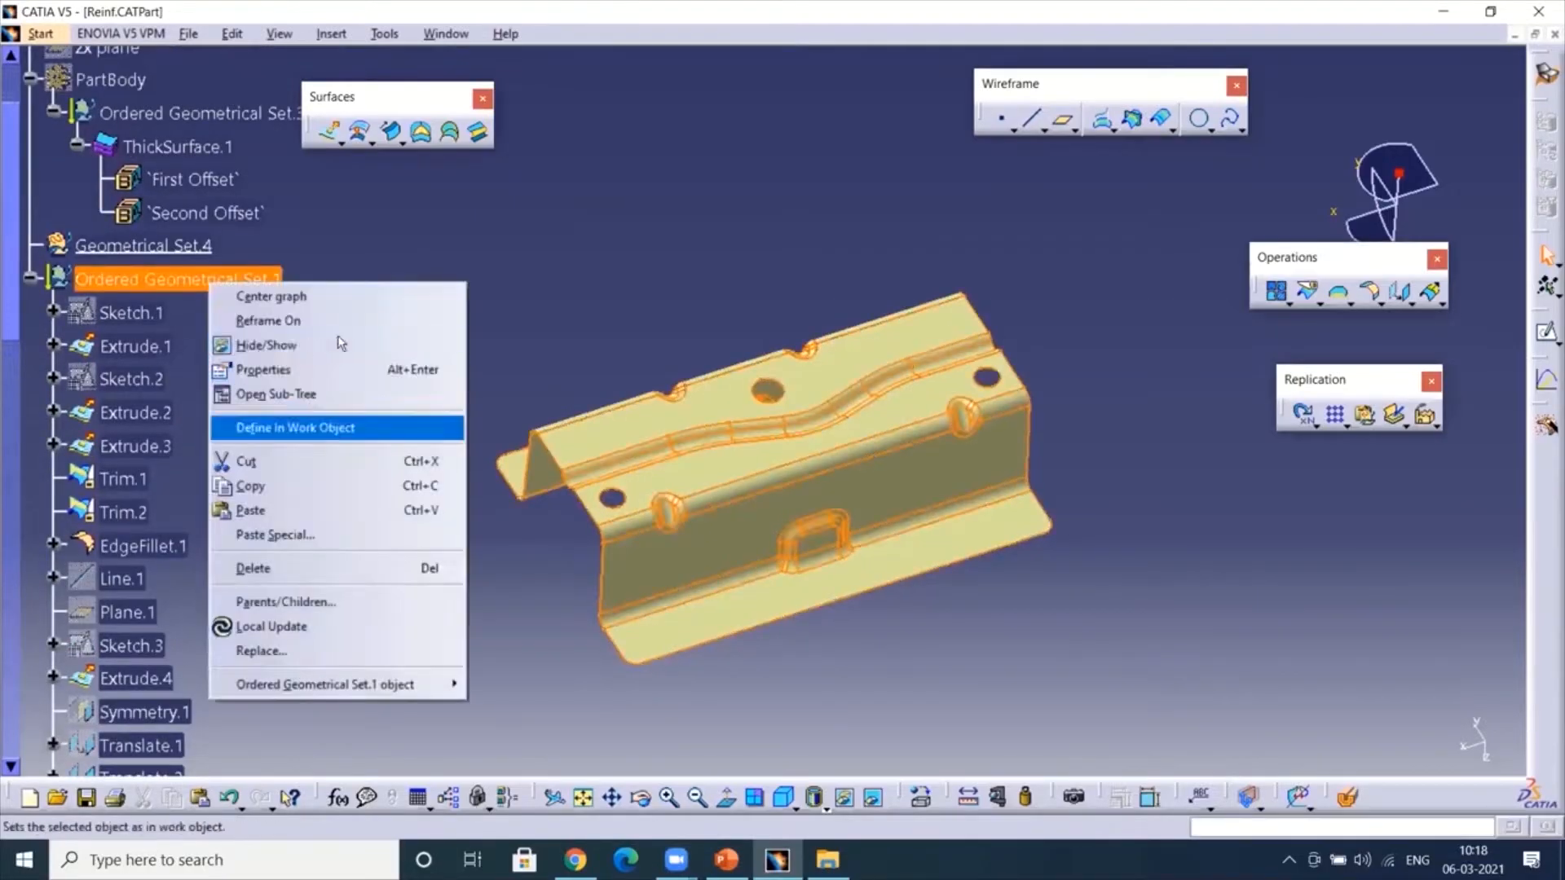
click(314, 426)
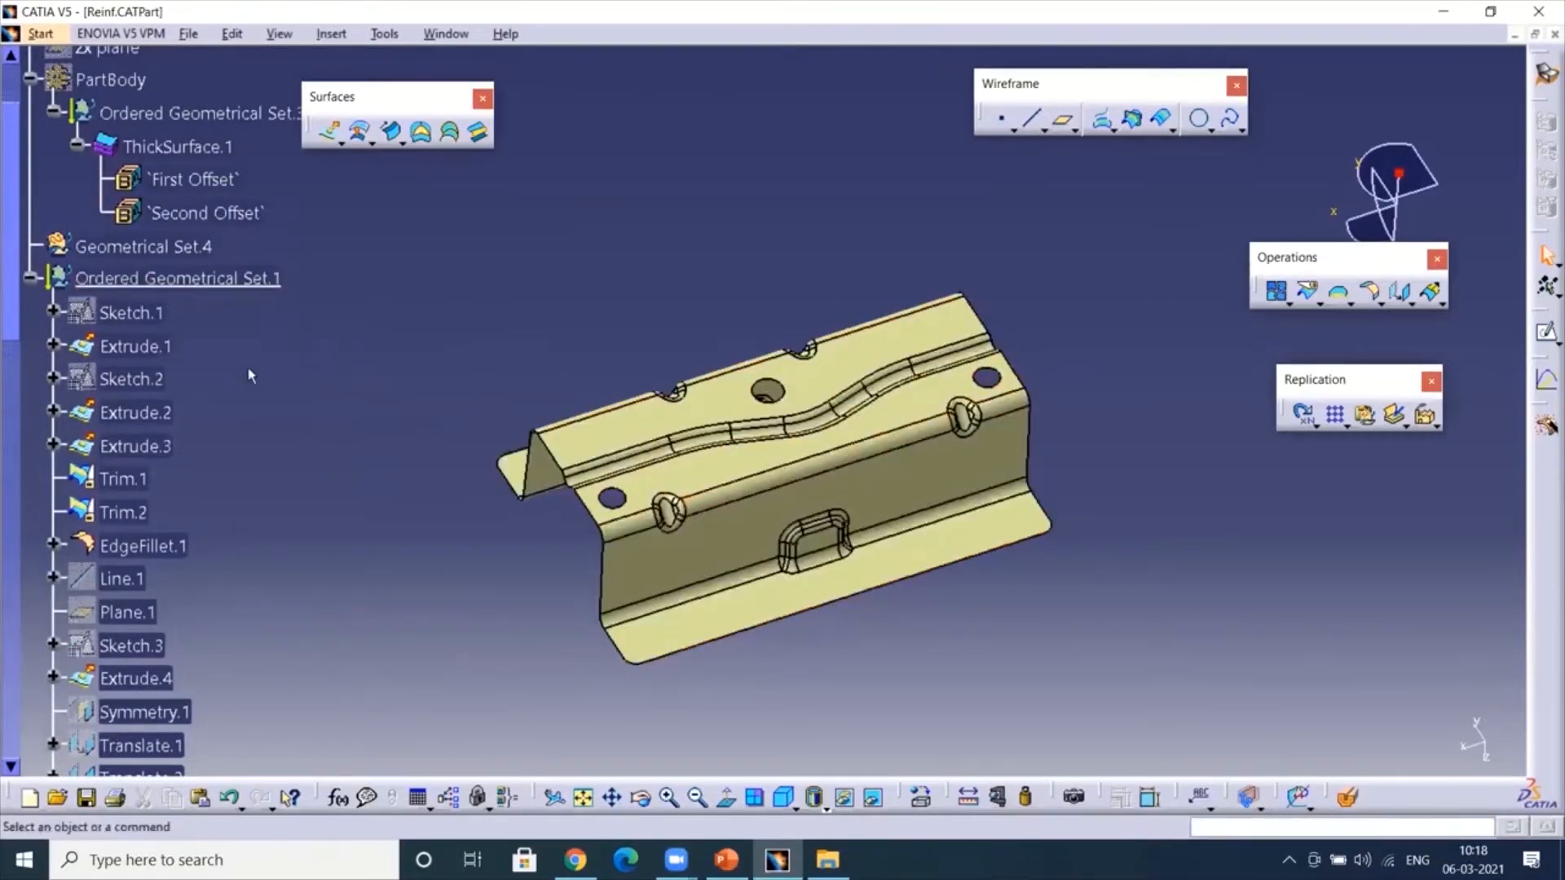
- Define Sketch.1 and Extrude.1 in turn as the in-work object within Ordered Geometrical Set.1
right_click(128, 311)
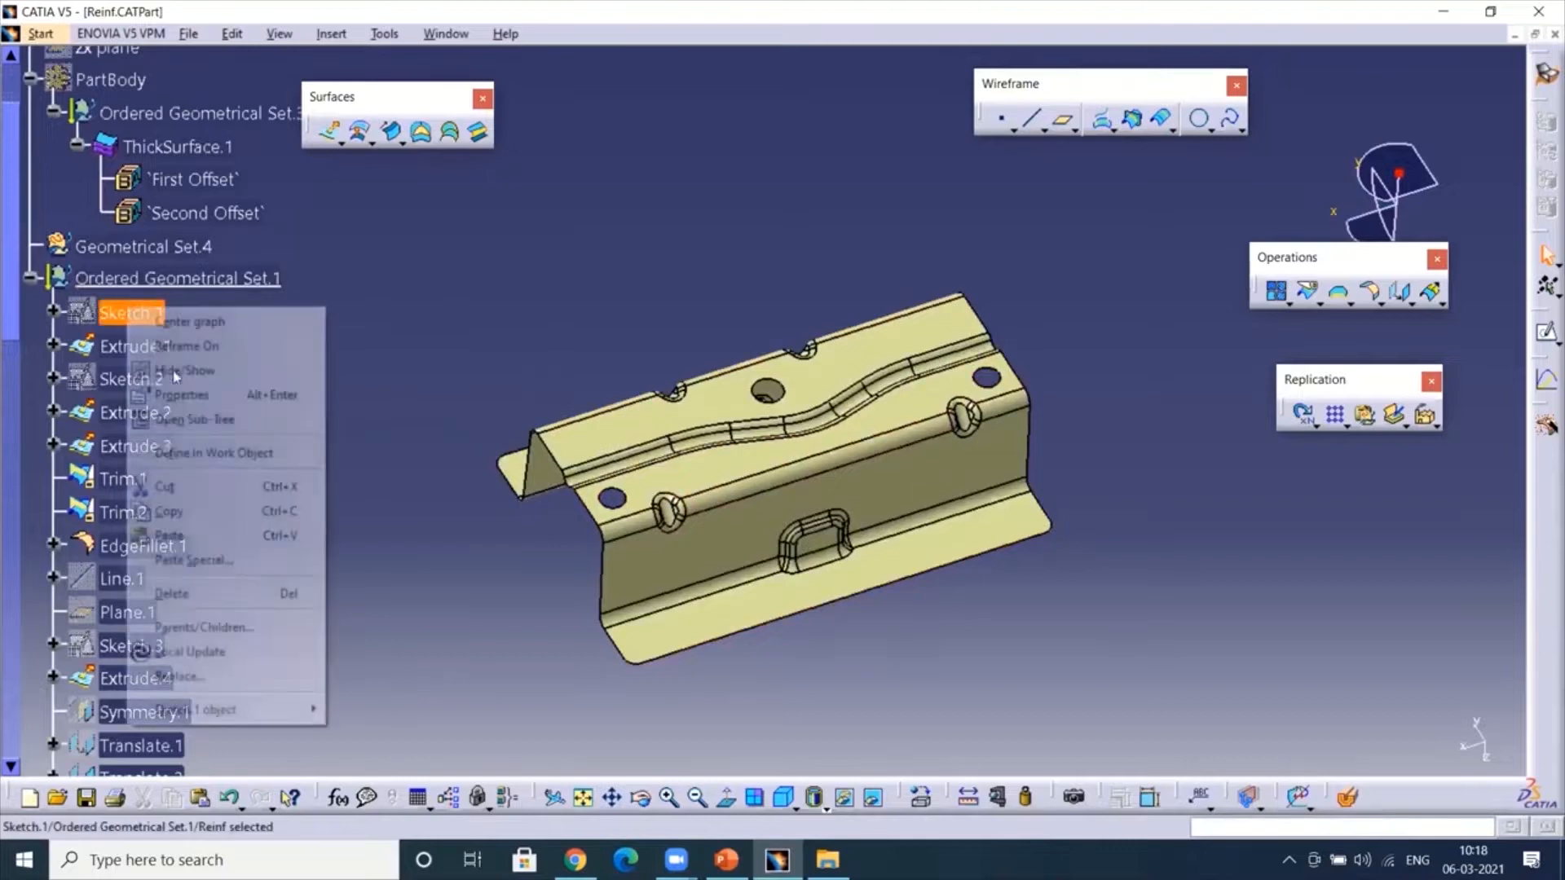
click(204, 461)
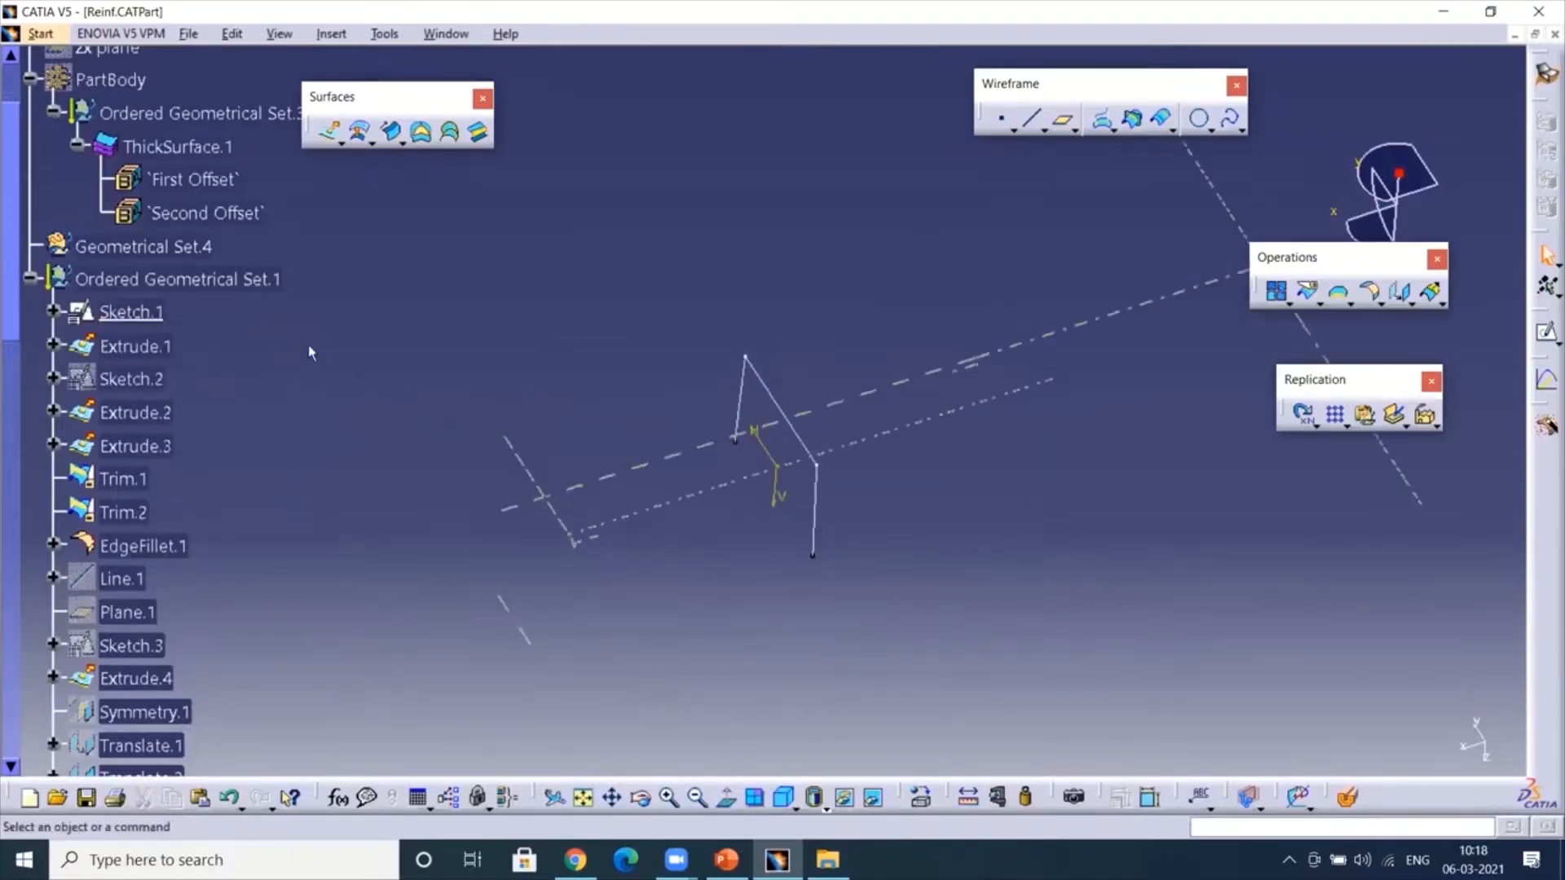
click(166, 351)
right_click(167, 346)
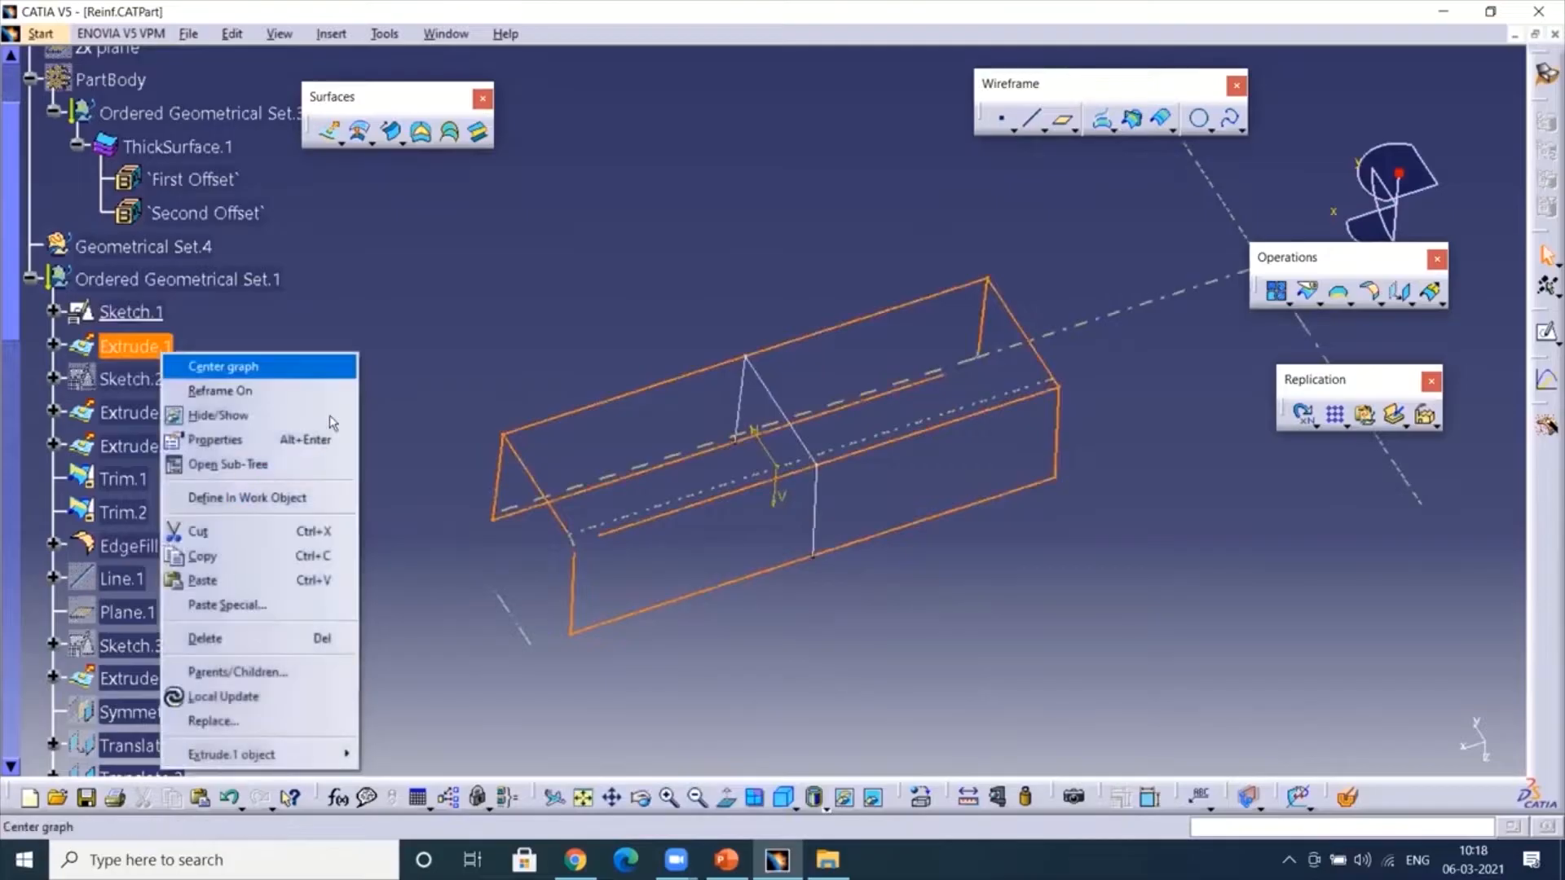
click(245, 498)
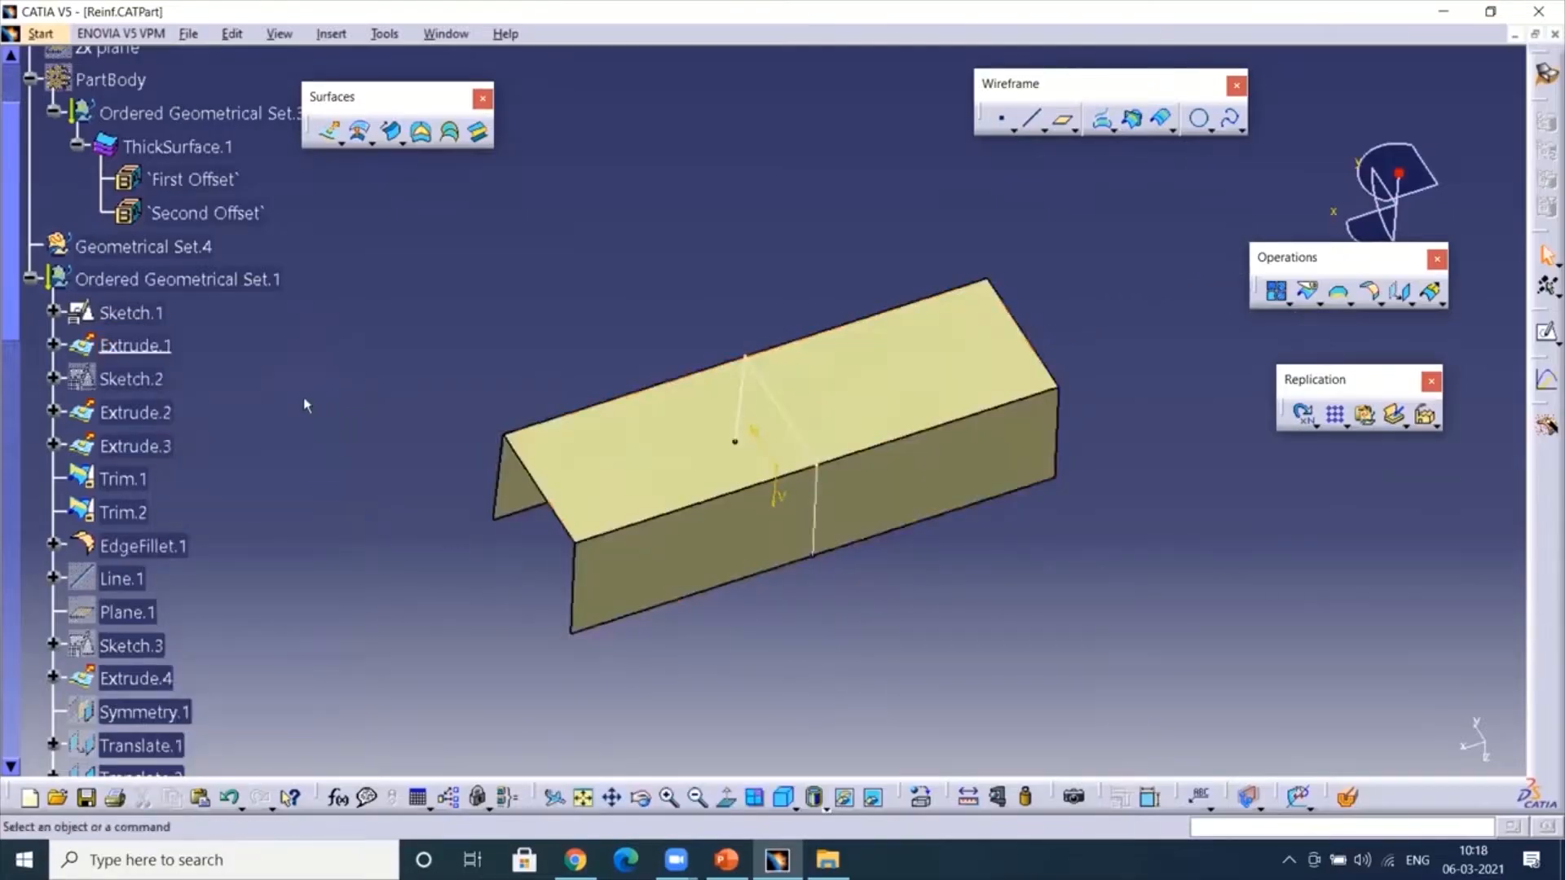
- Try to copy all features from Sketch.1 to Split.5 of the ordered set and paste them into Geometrical Set.4
click(130, 312)
mouse_move(14, 333)
mouse_down()
mouse_move(55, 771)
mouse_move(148, 689)
mouse_move(89, 793)
mouse_up()
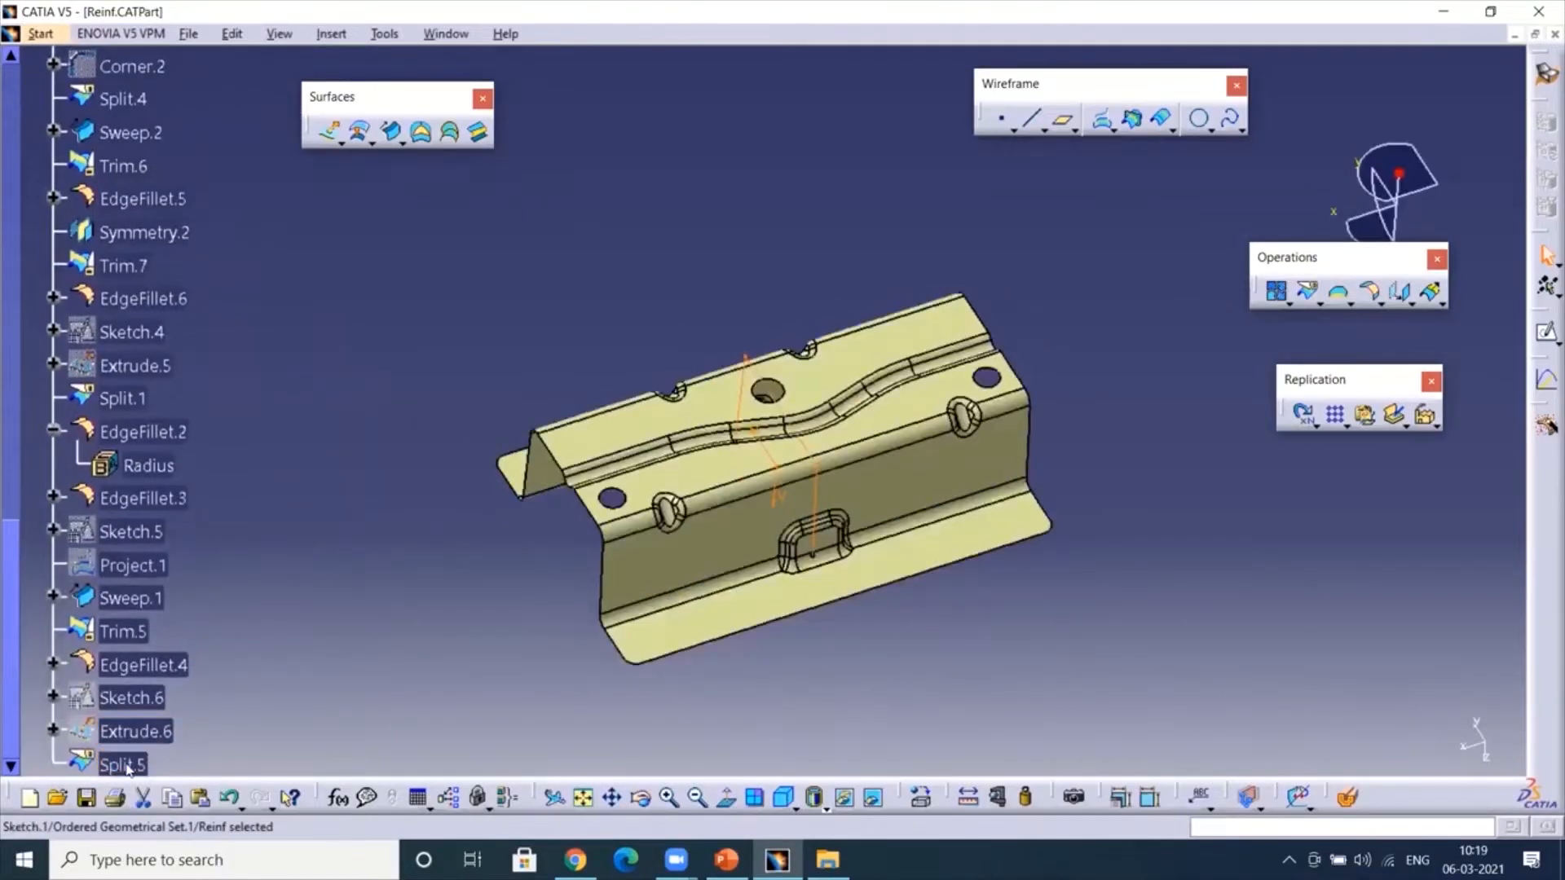
shift+click(129, 765)
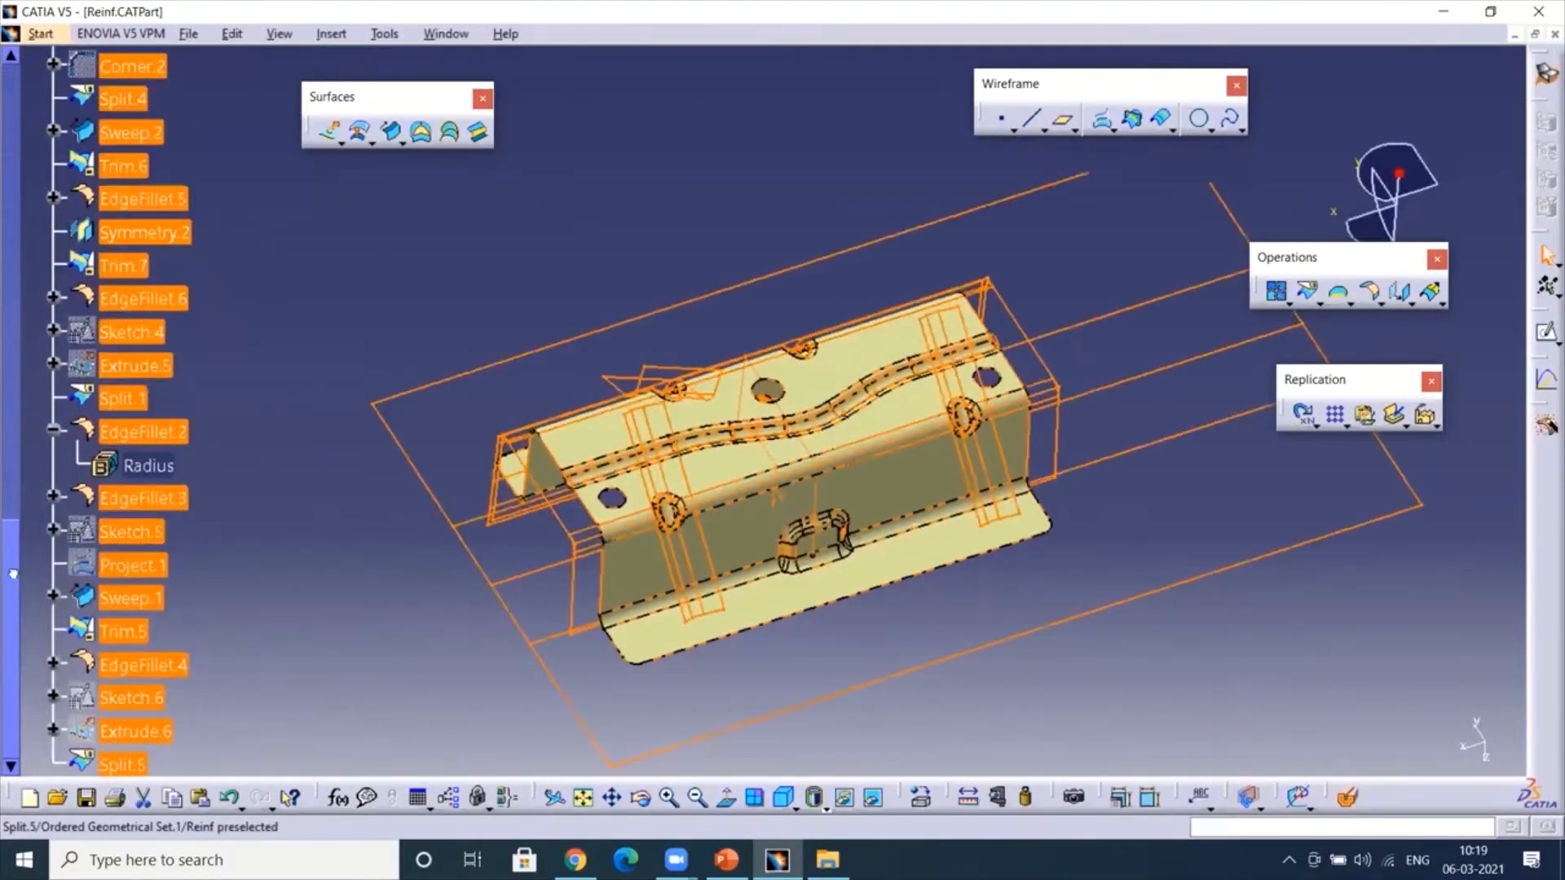
right_click(127, 347)
scroll(117, 369, up, 10)
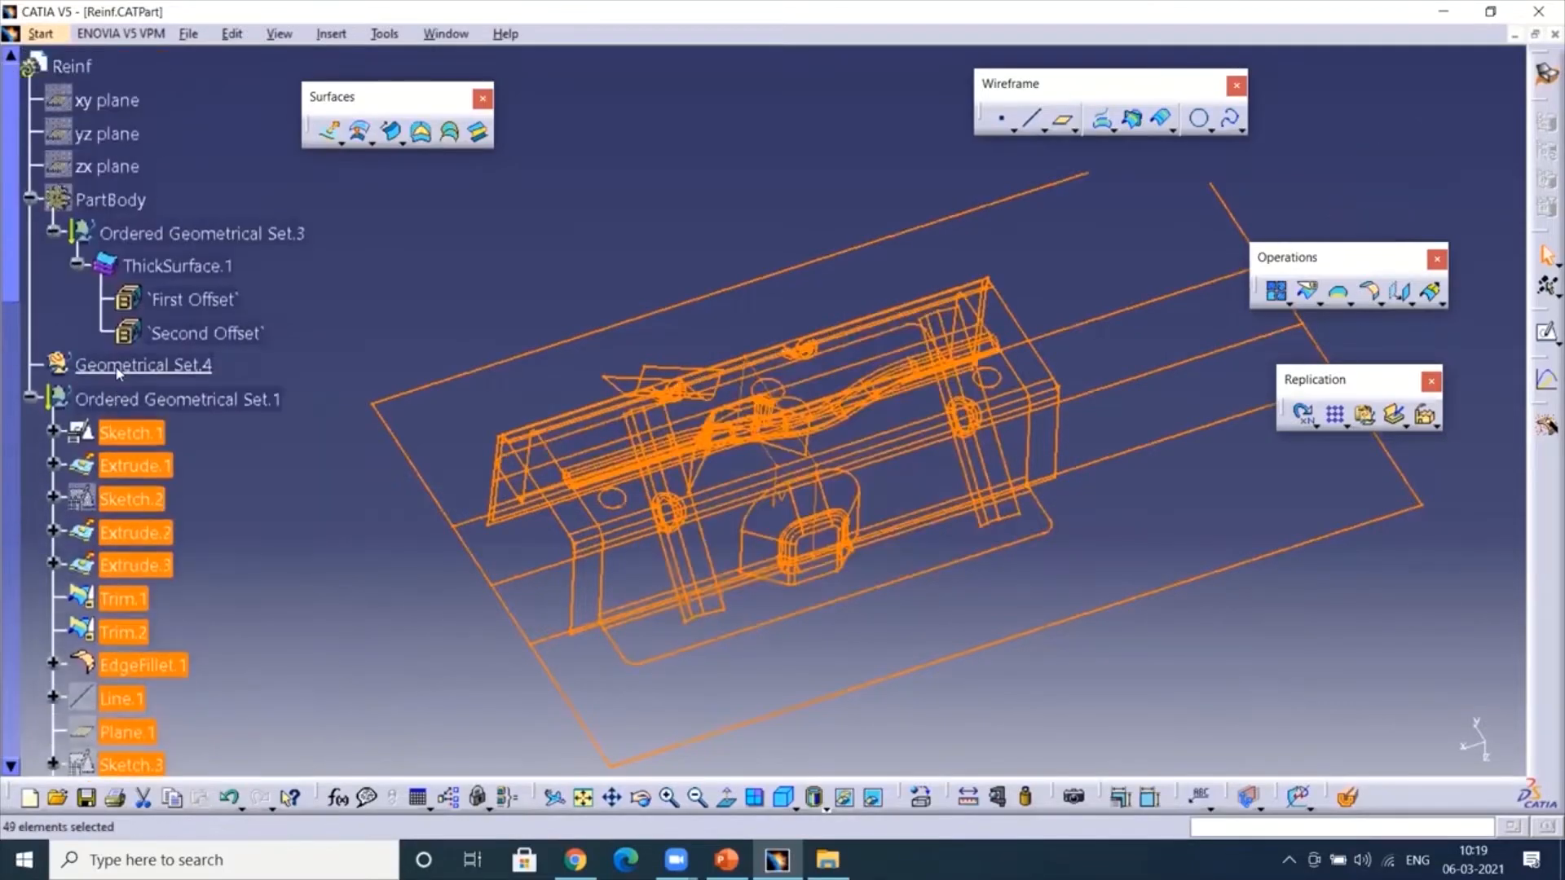
right_click(119, 367)
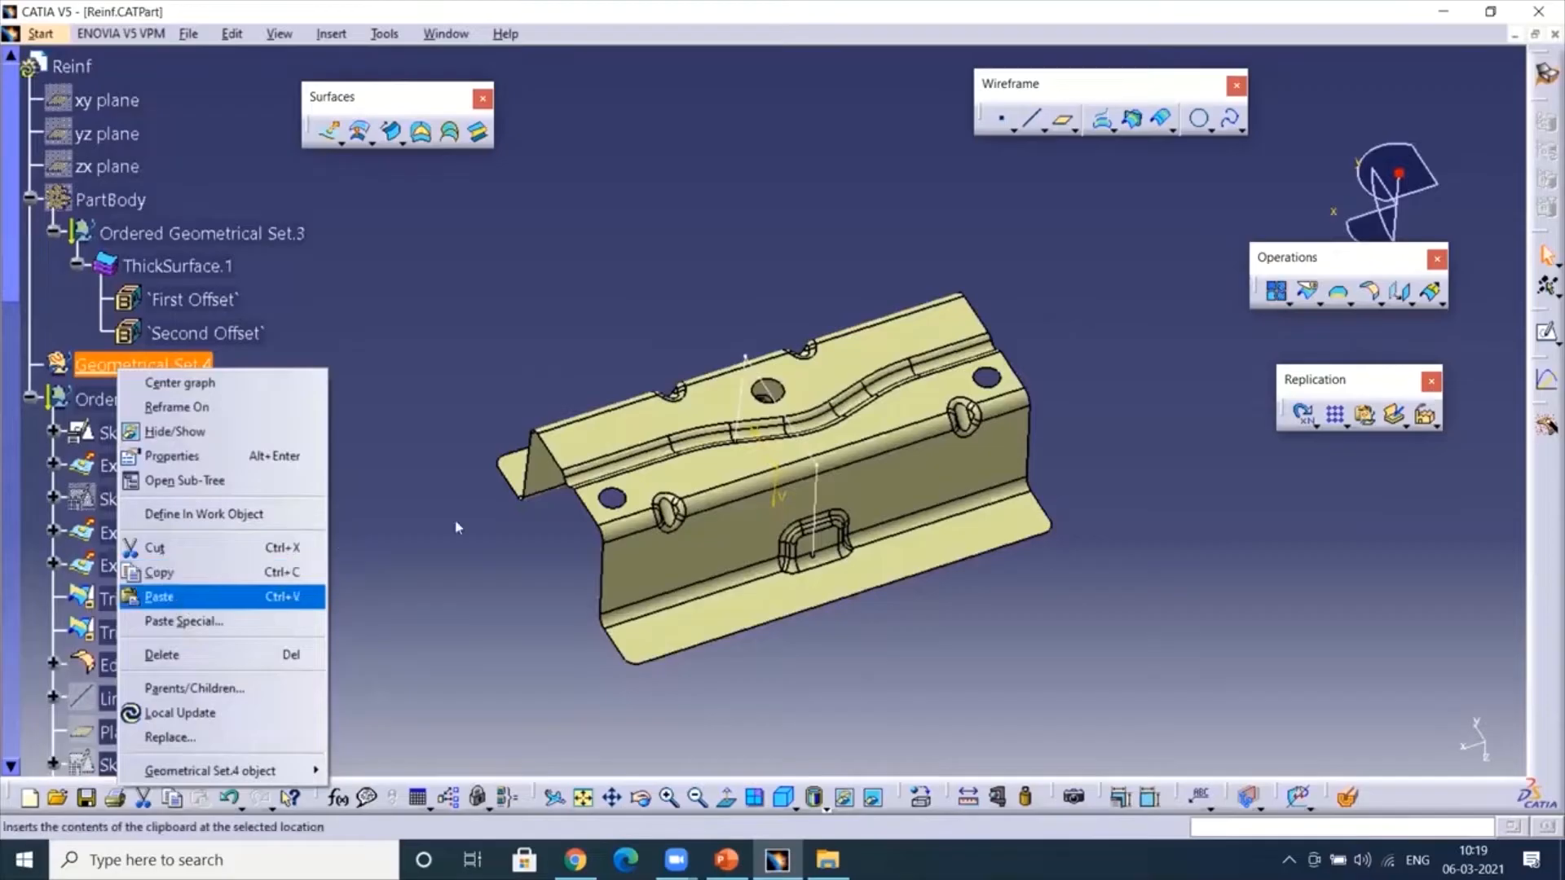
click(163, 599)
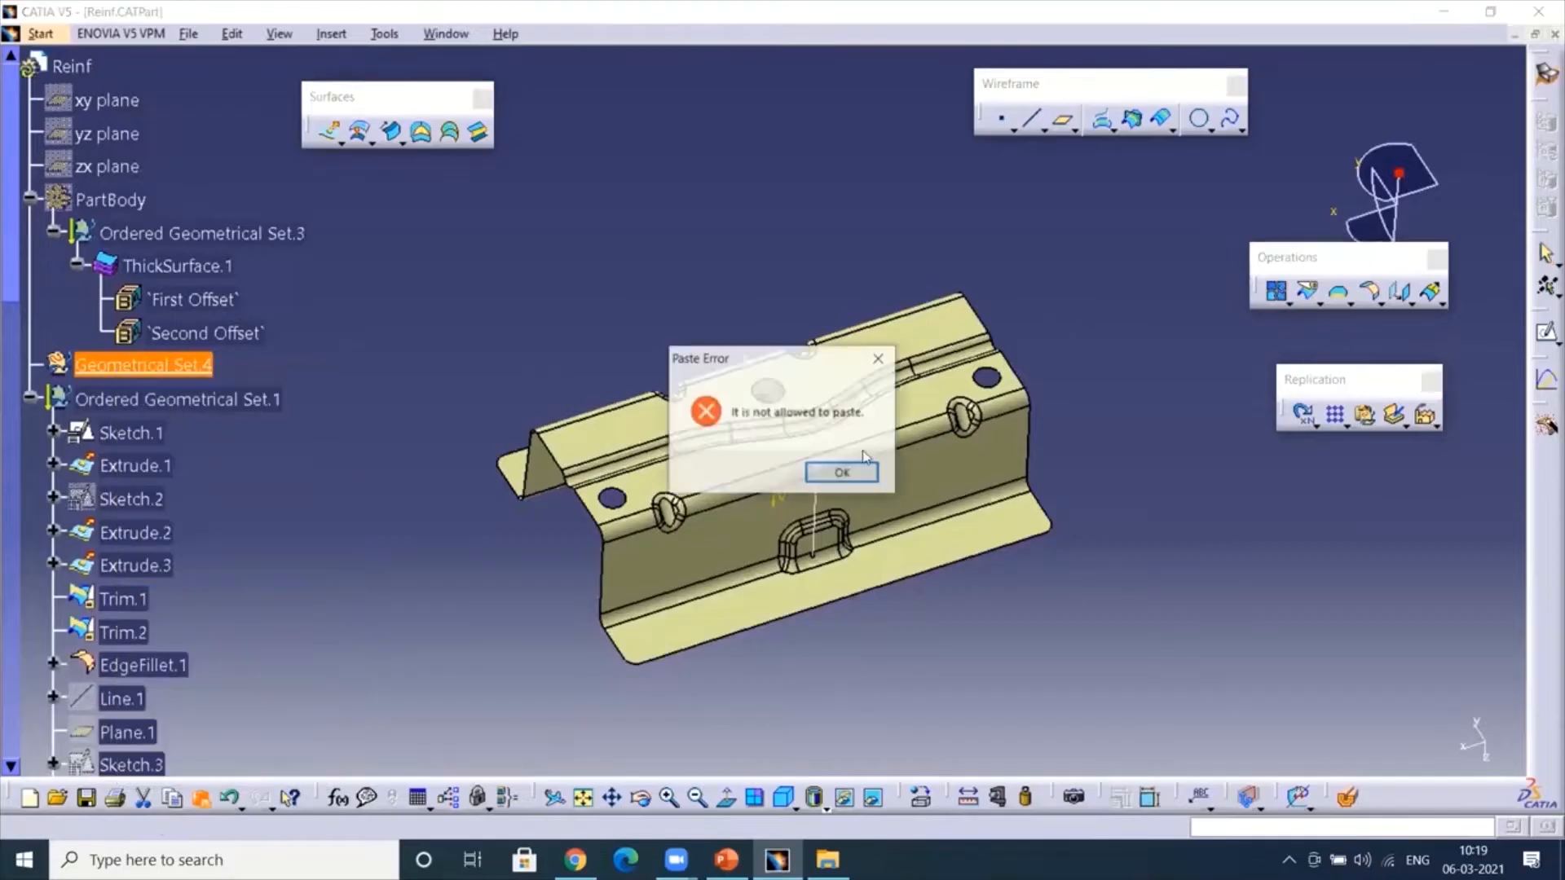
key(Return)
click(713, 307)
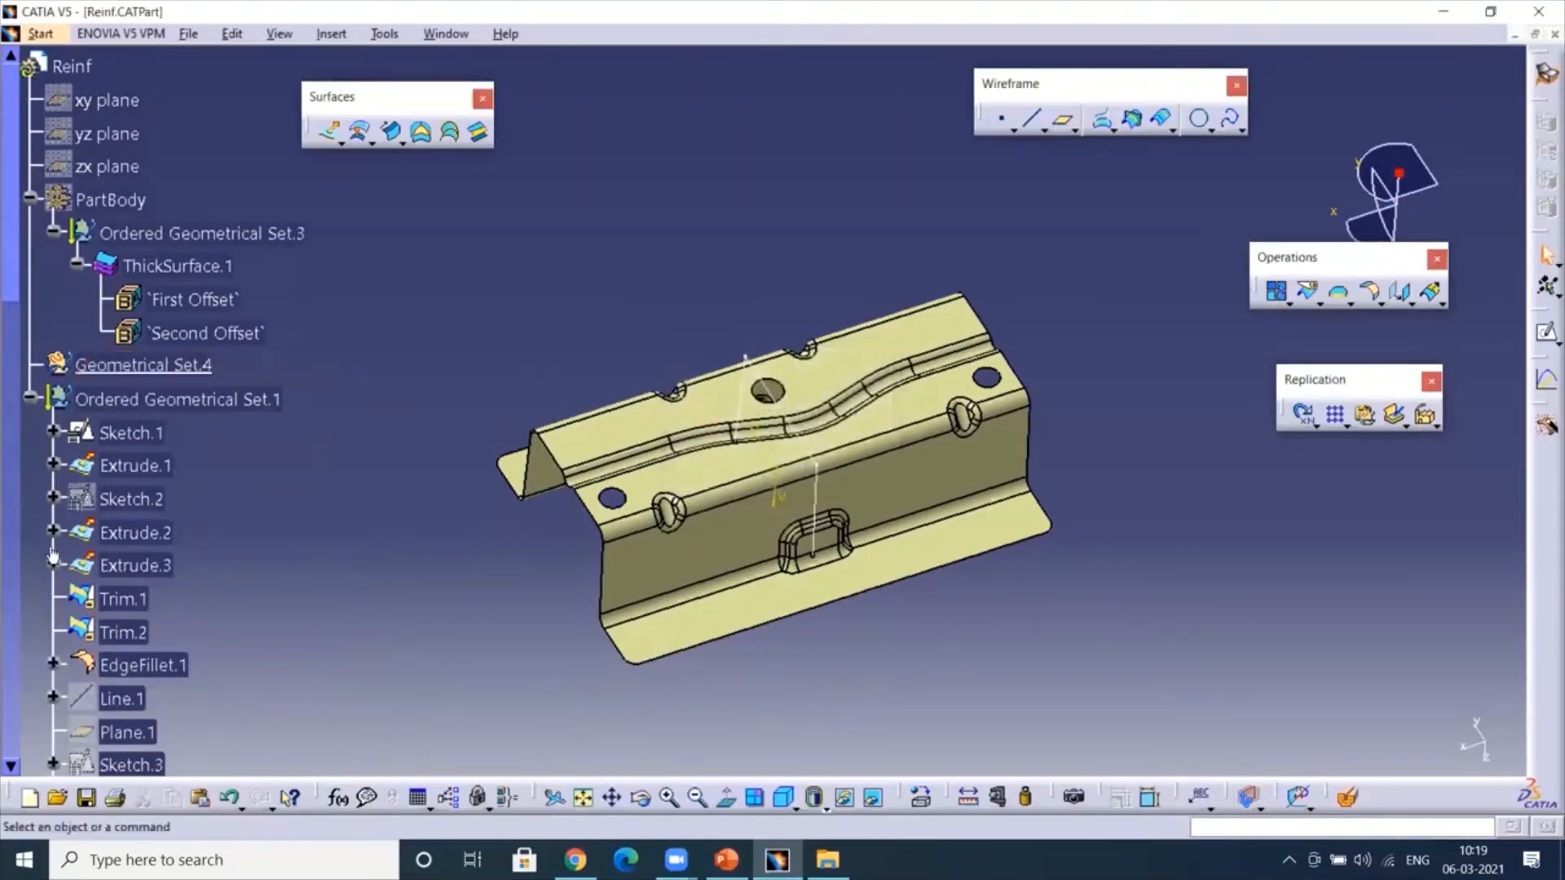
- Sketch a rectangle beside the part on the xy plane in Geometrical Set.4 and exit the sketch
click(167, 435)
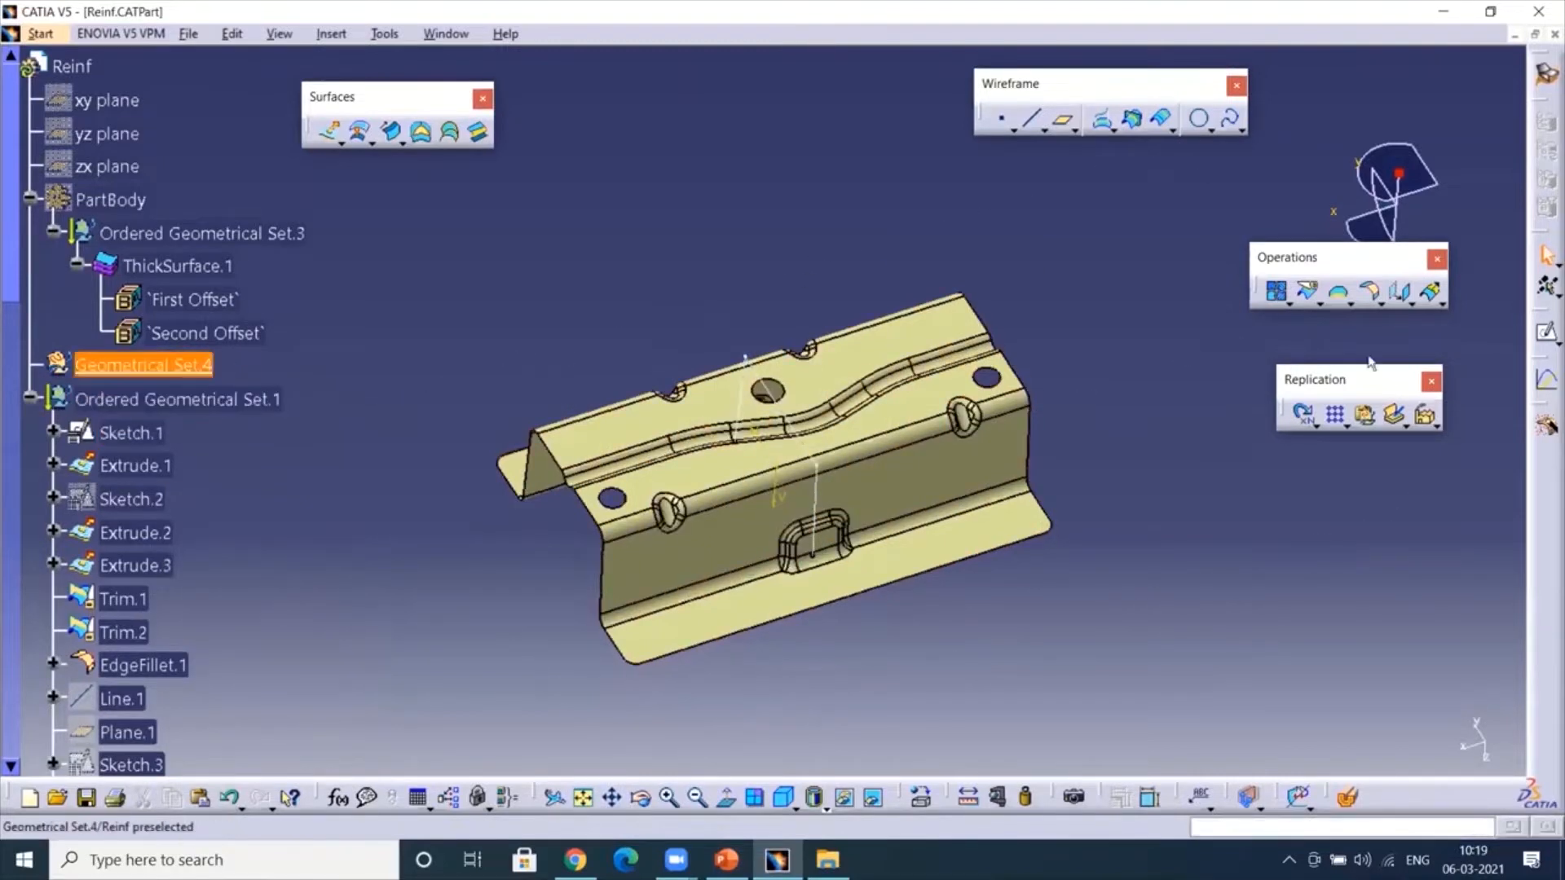
click(1545, 335)
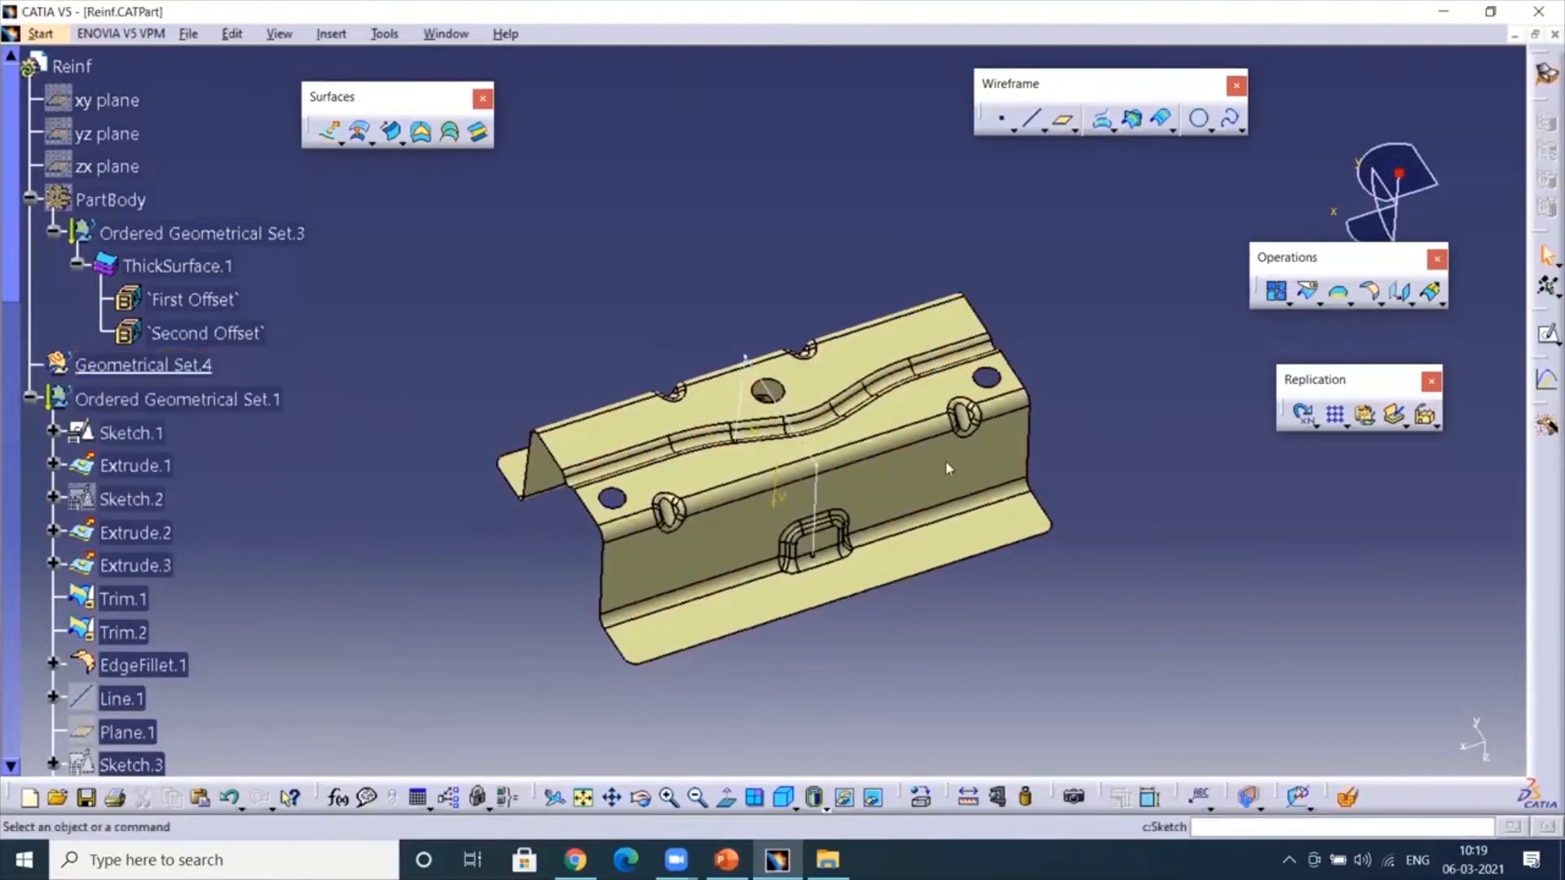
click(106, 101)
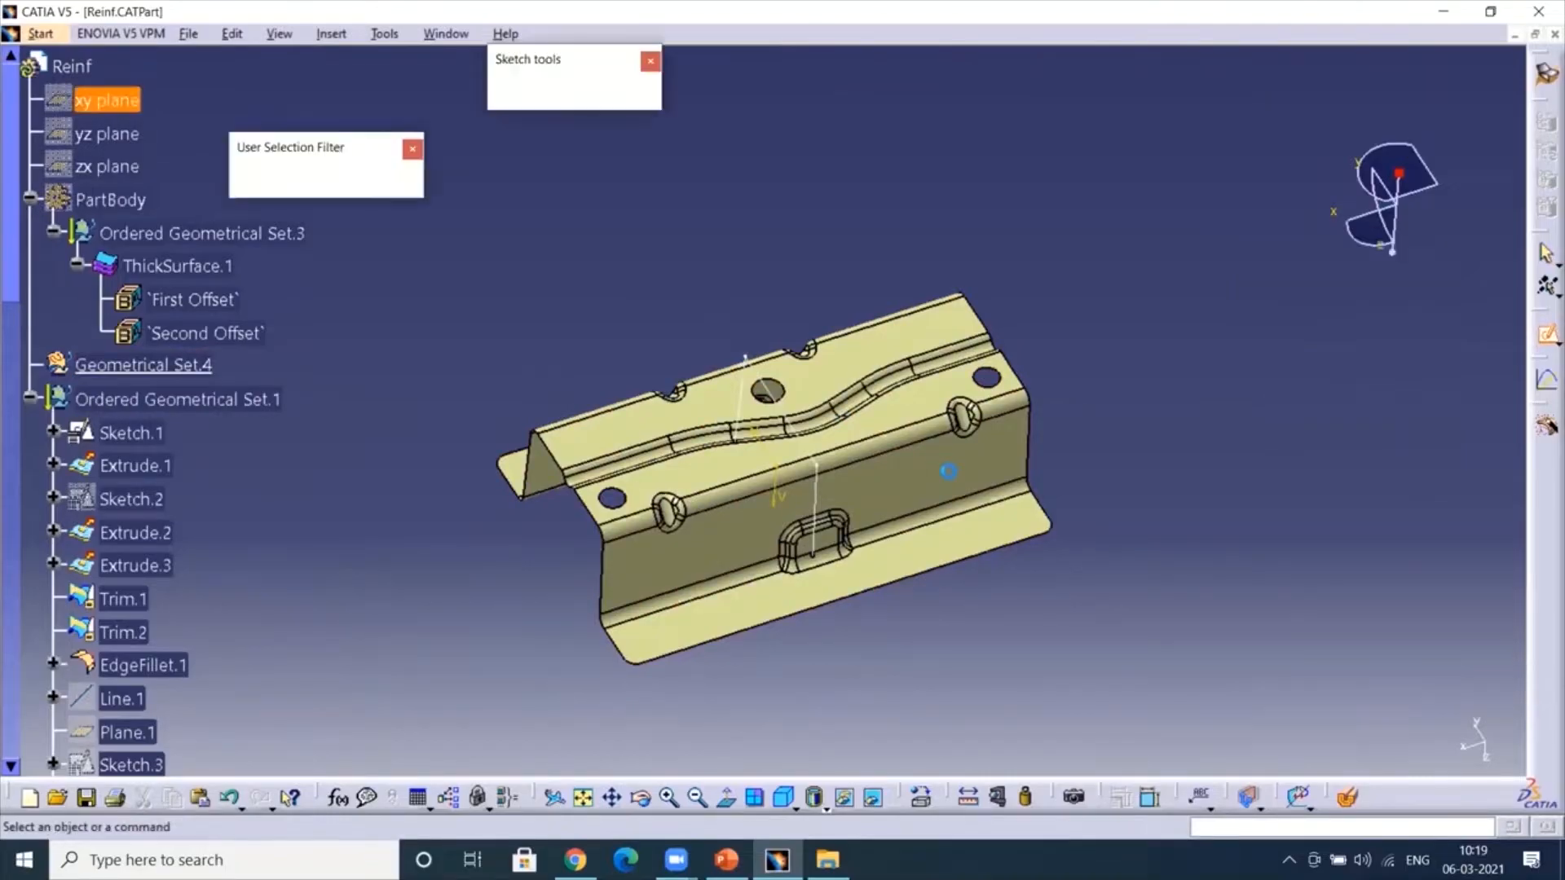
click(1081, 202)
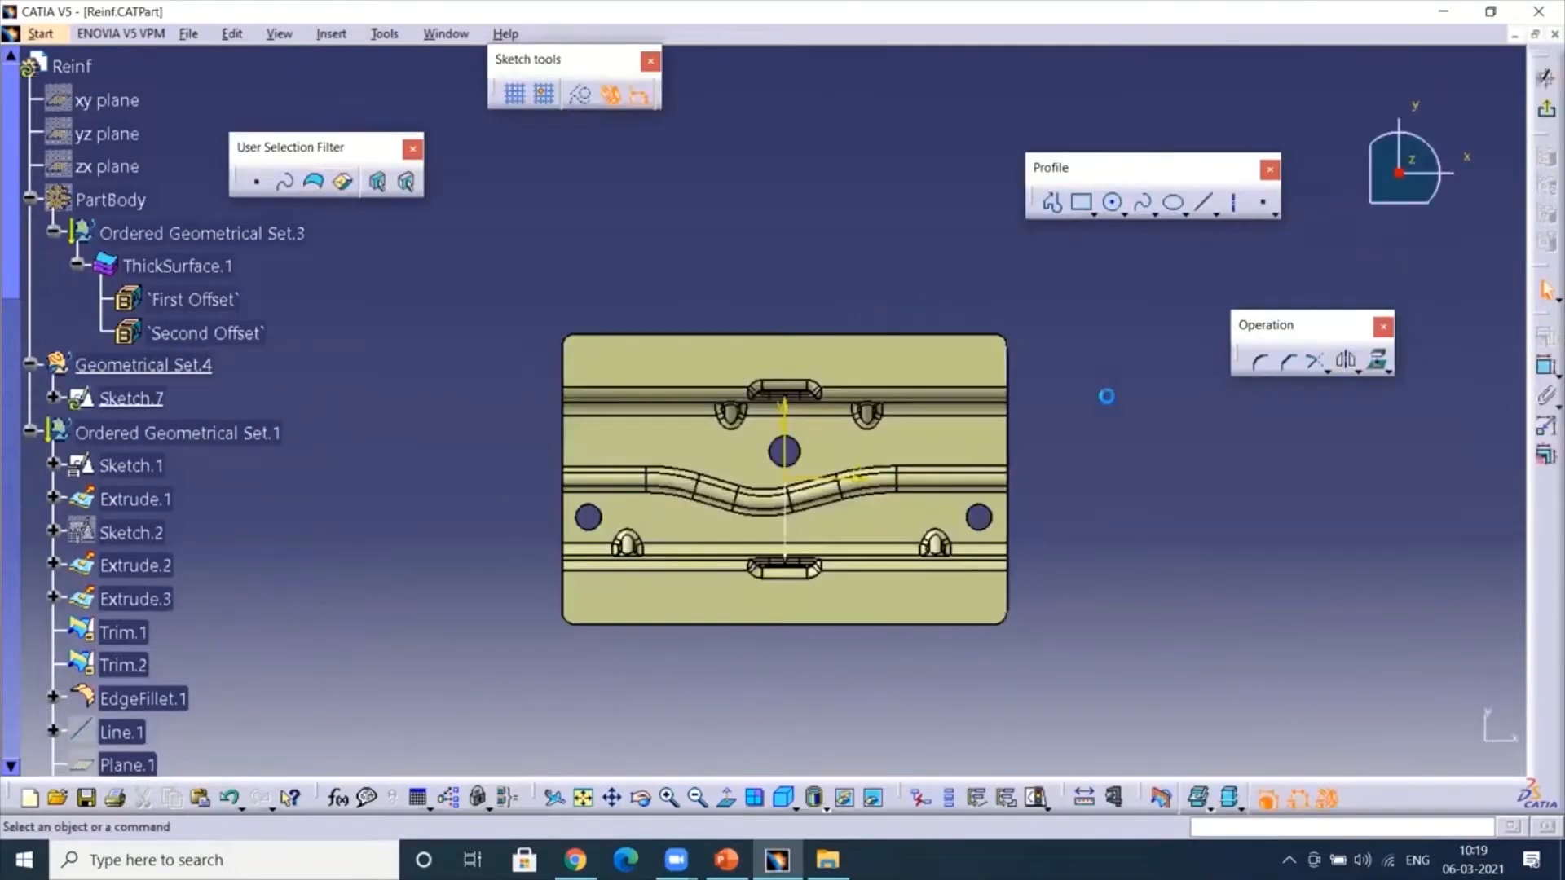
click(1105, 397)
click(1225, 538)
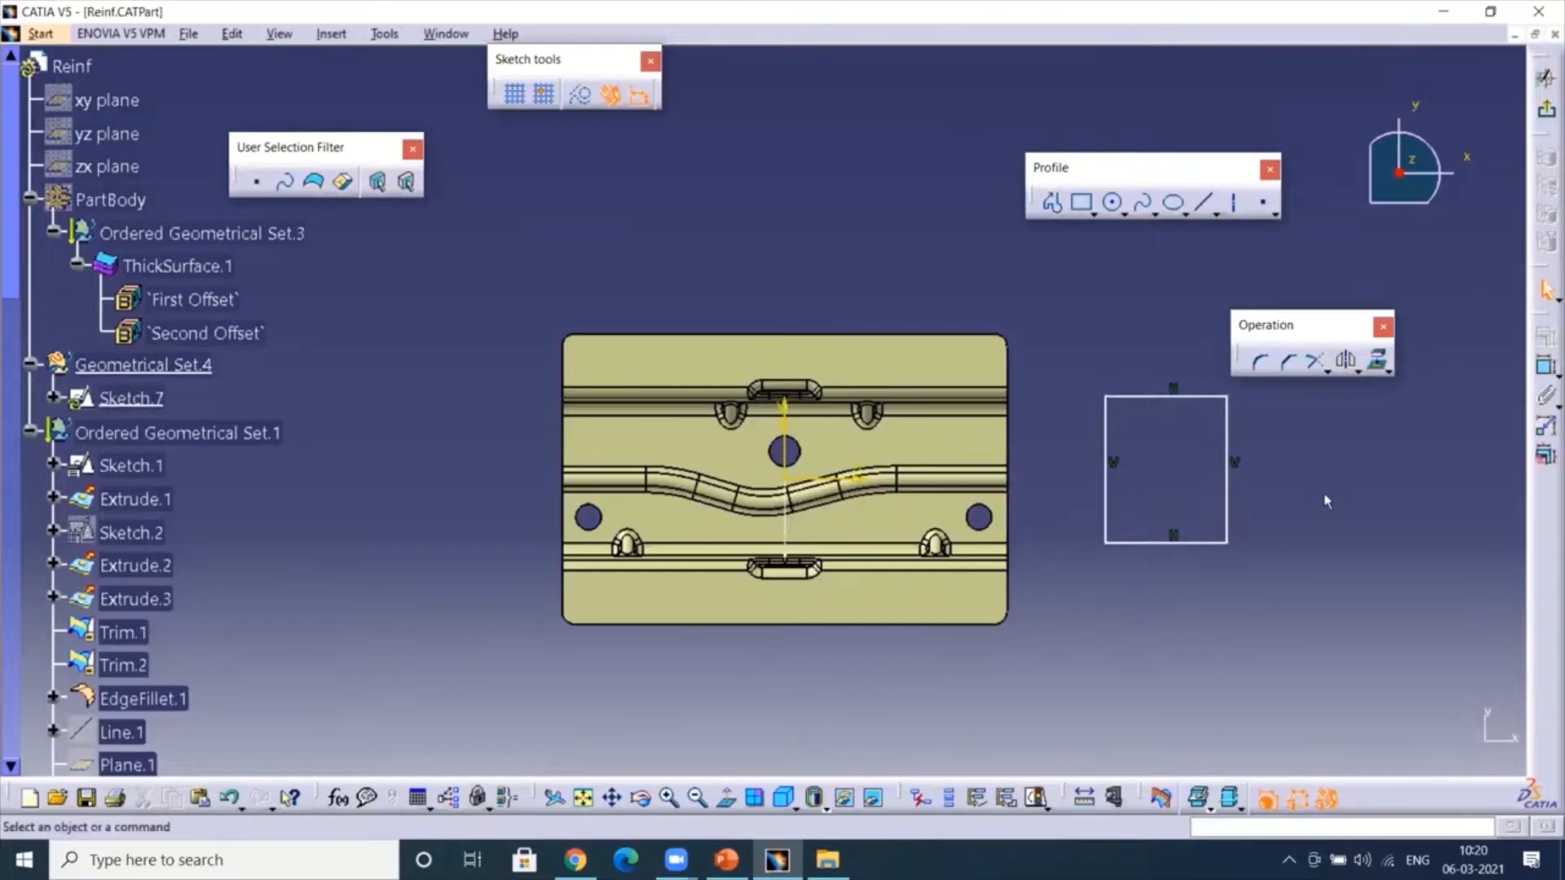
click(1545, 112)
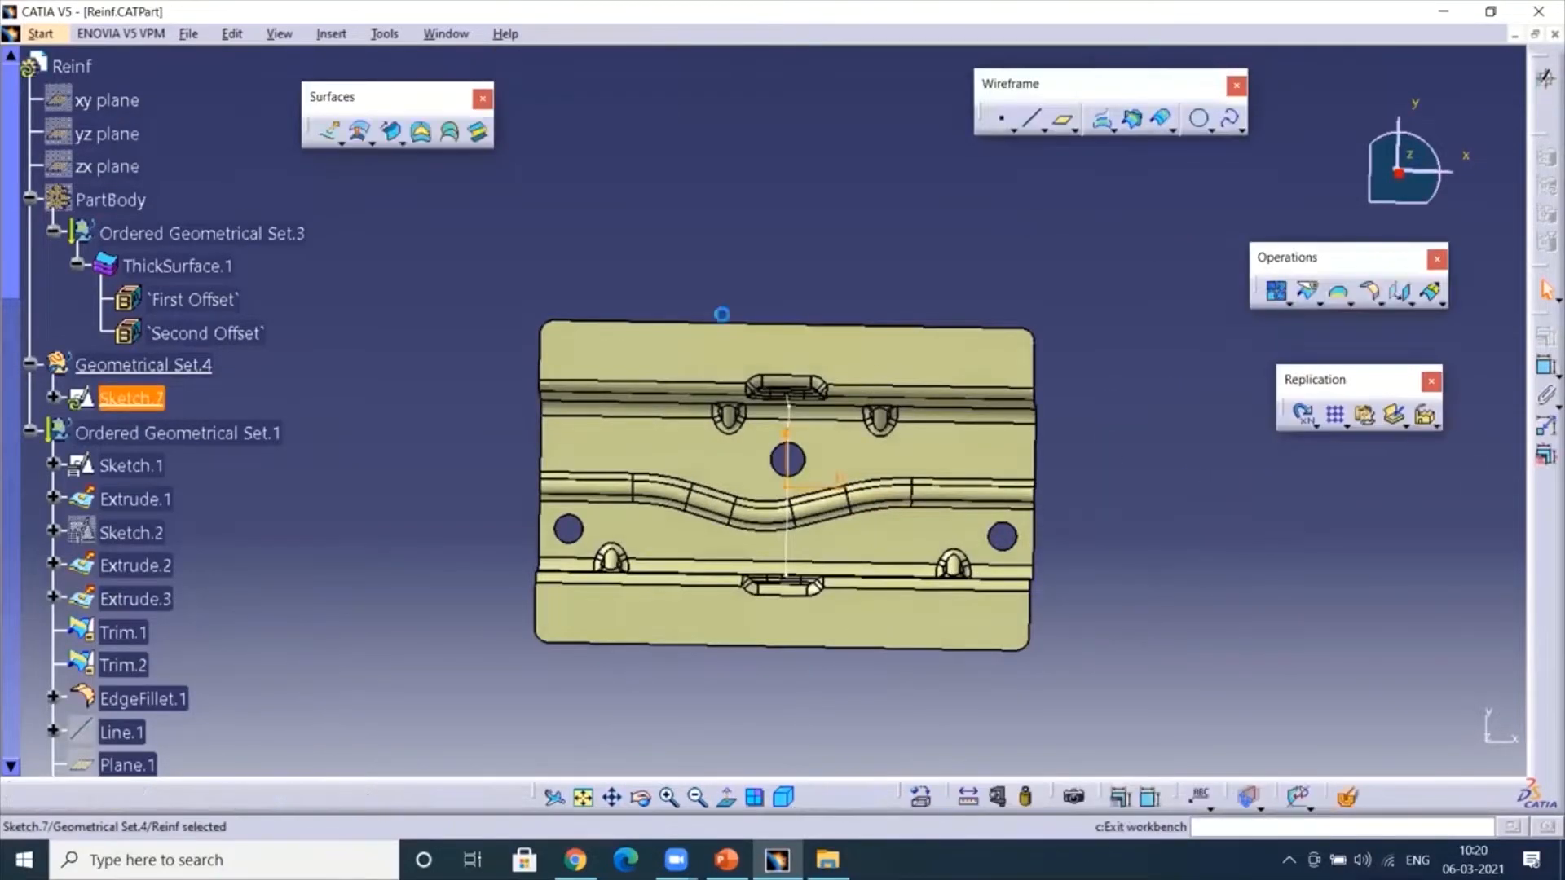
click(643, 277)
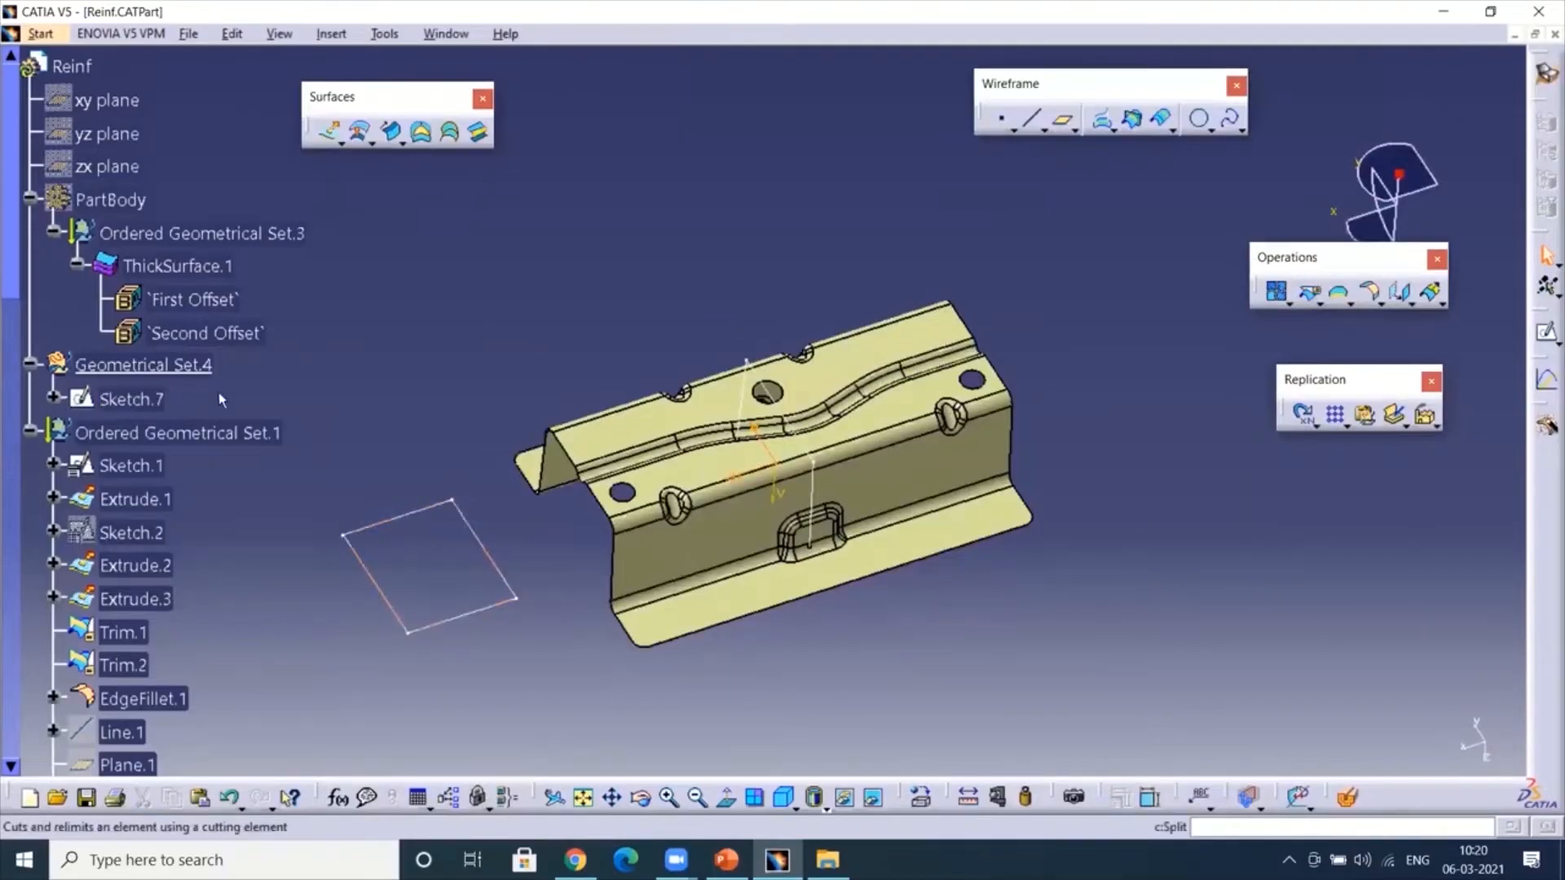
- Extrude the rectangle sketch in both directions into a box-shaped surface
click(330, 131)
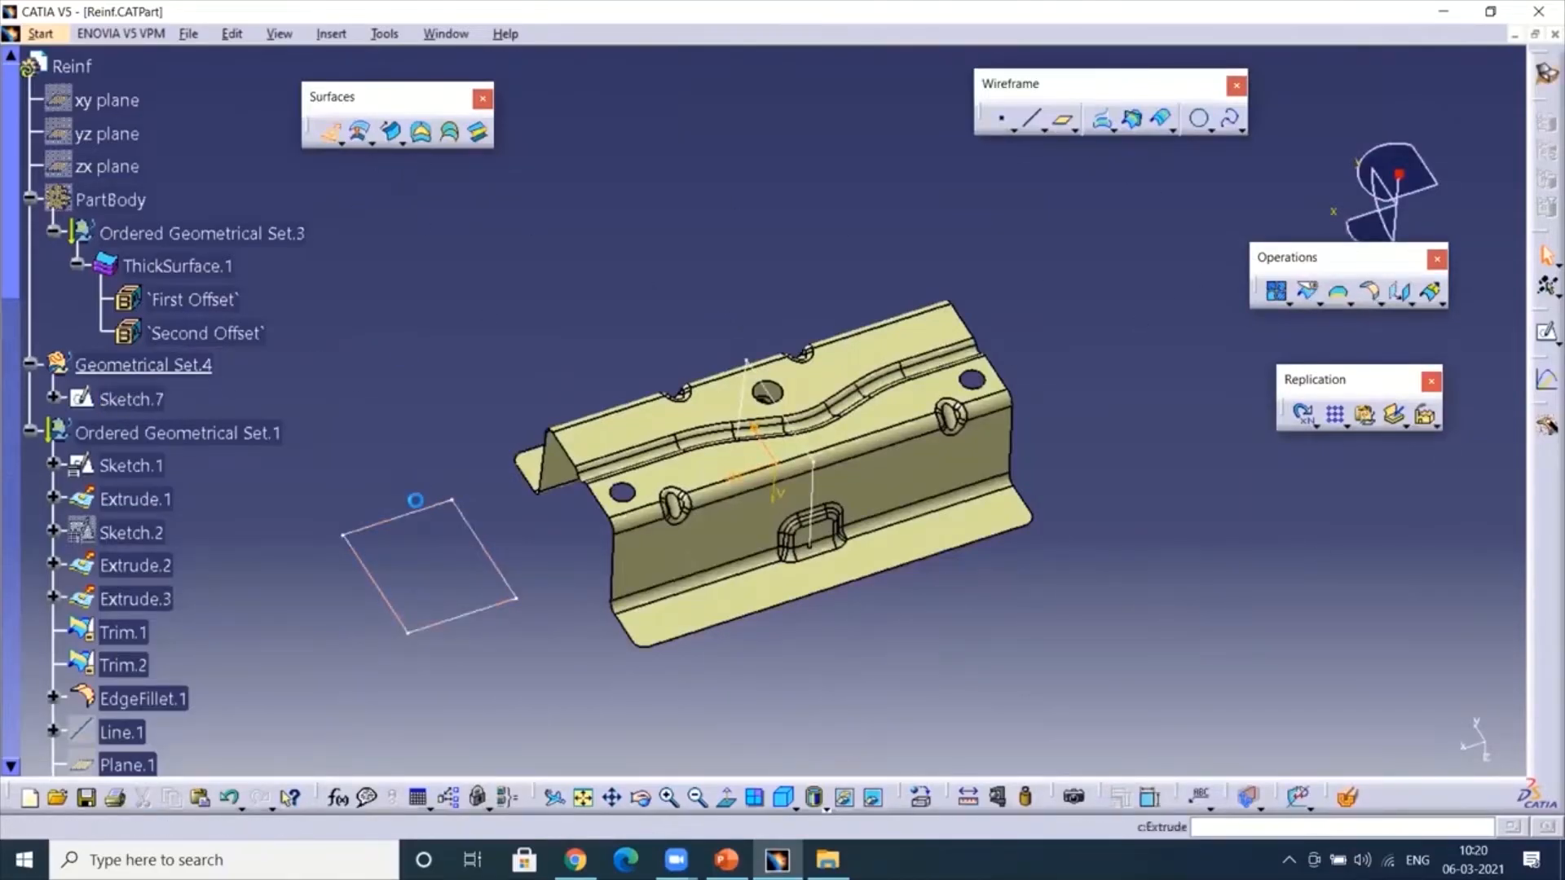
click(419, 521)
click(1316, 507)
click(1137, 662)
- Sketch a circle on a side face of the box and extrude it into a cylinder surface with limits of 40 mm and 84 mm
click(1547, 332)
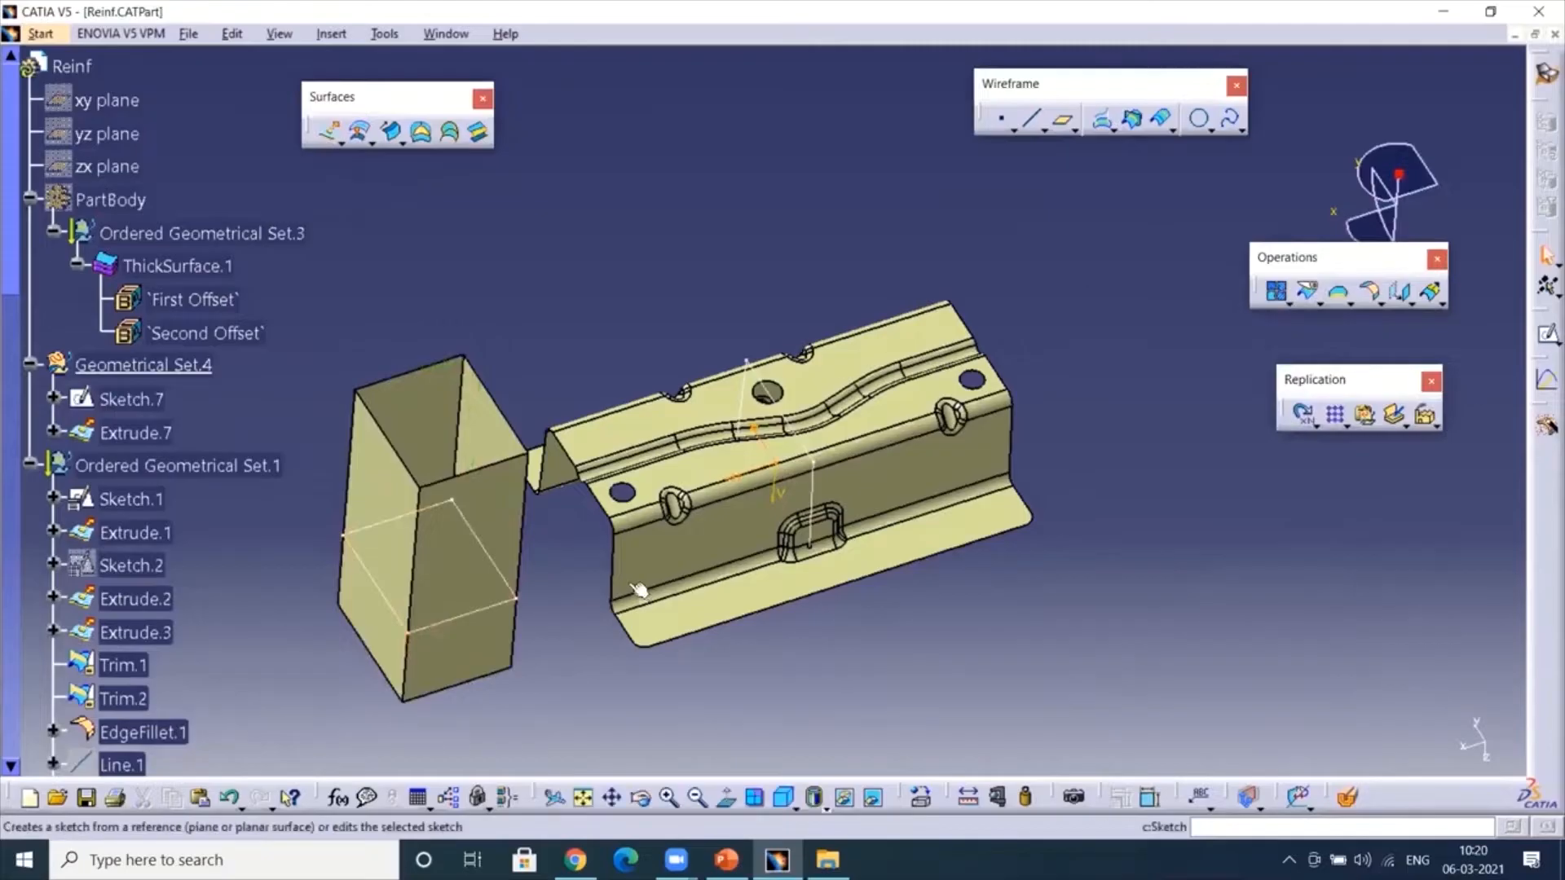
click(485, 587)
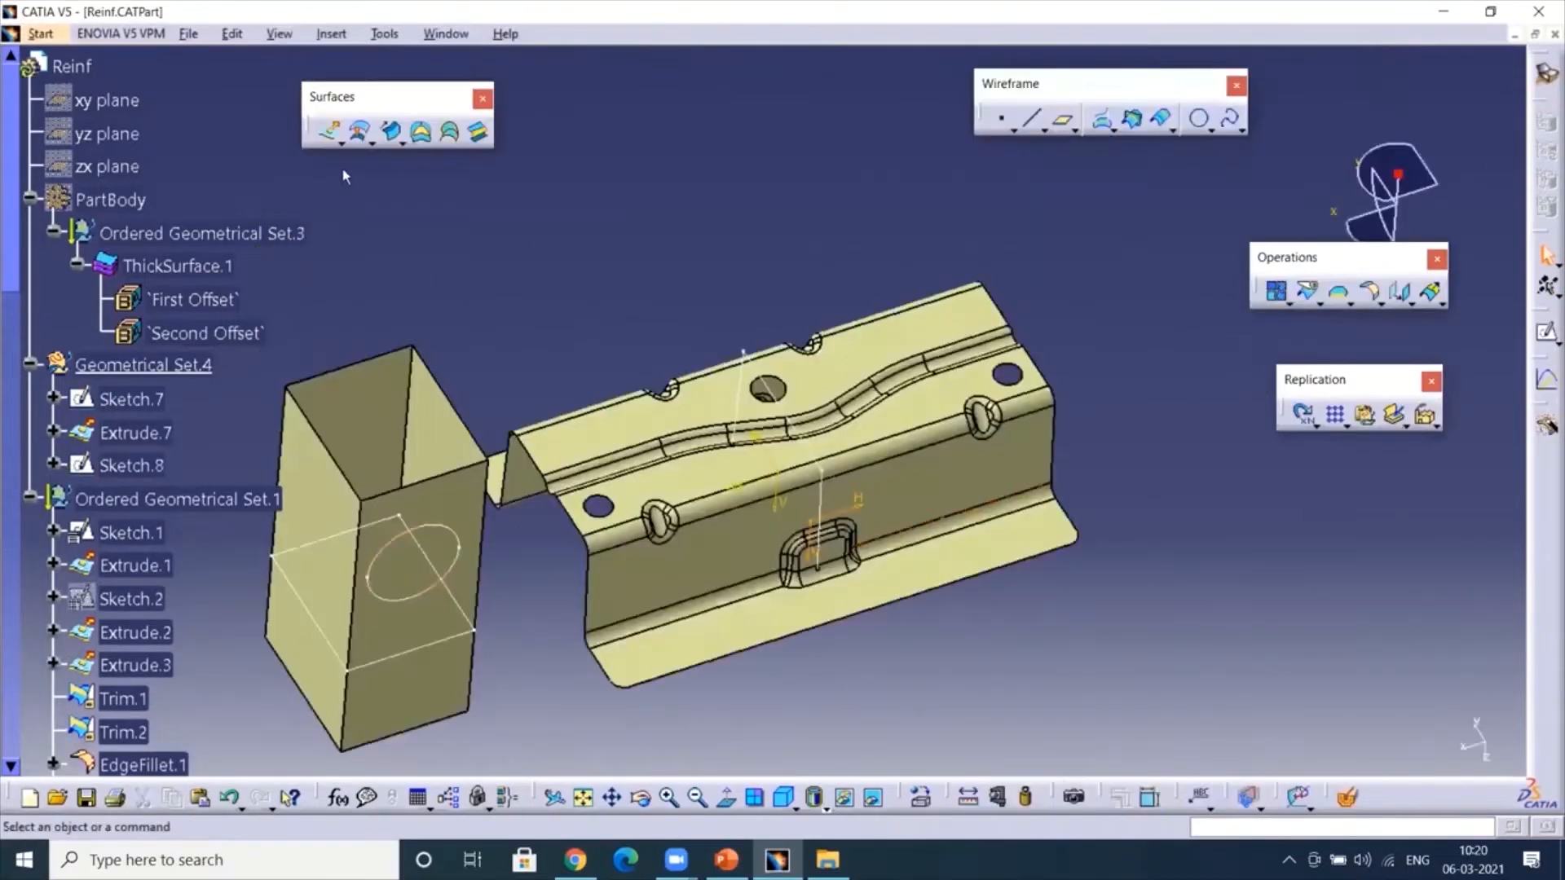
click(331, 131)
click(402, 601)
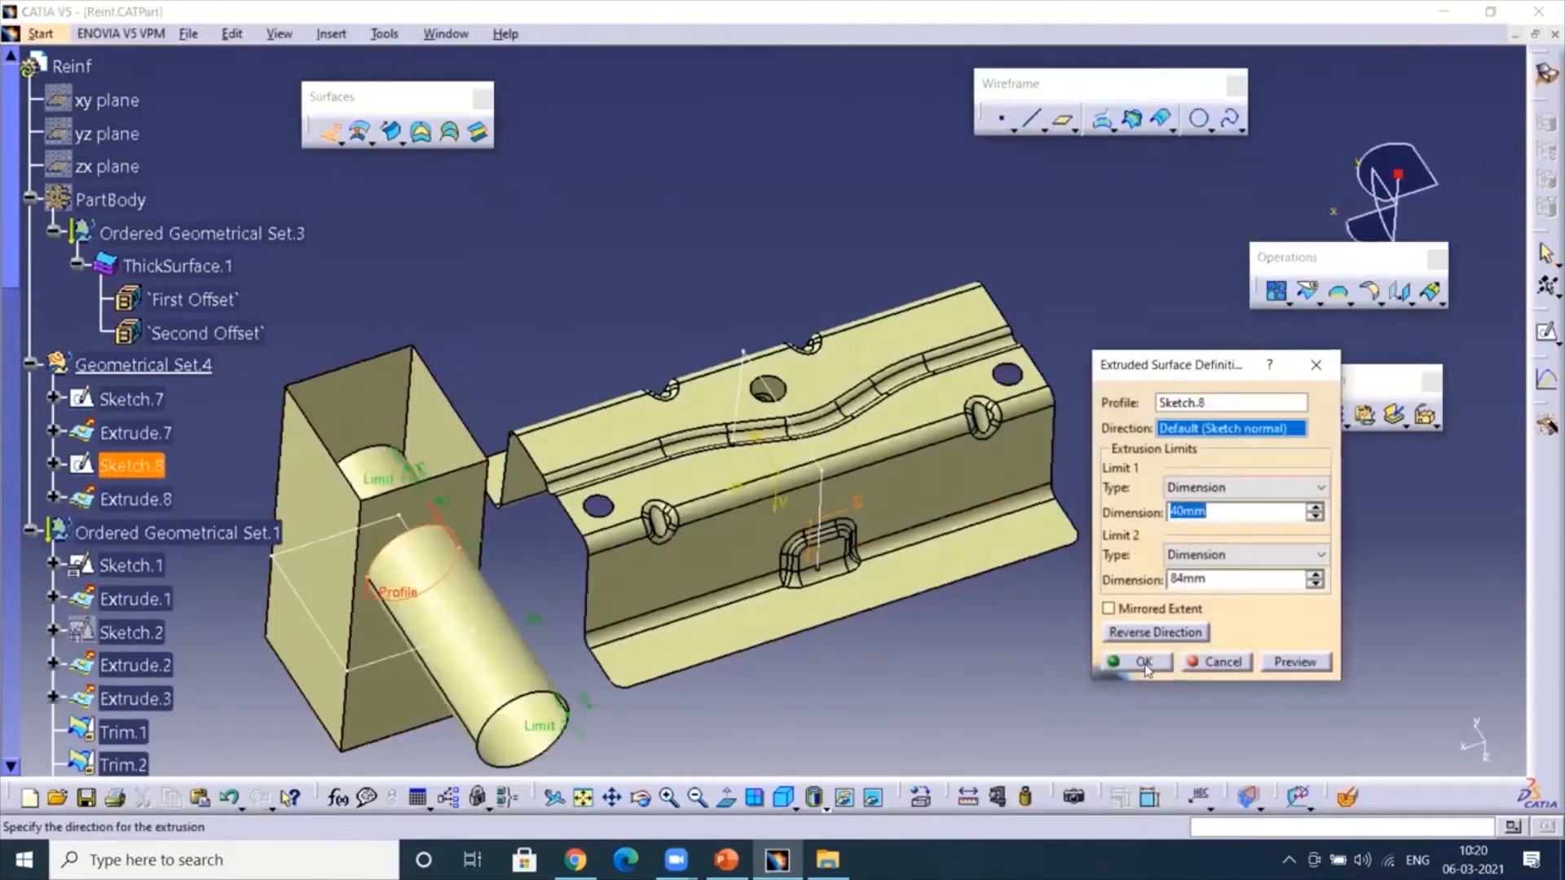
click(1141, 662)
- Split the box surface with the cylinder surface and hide the cylinder
middle_drag(684, 516, 556, 400)
click(1305, 292)
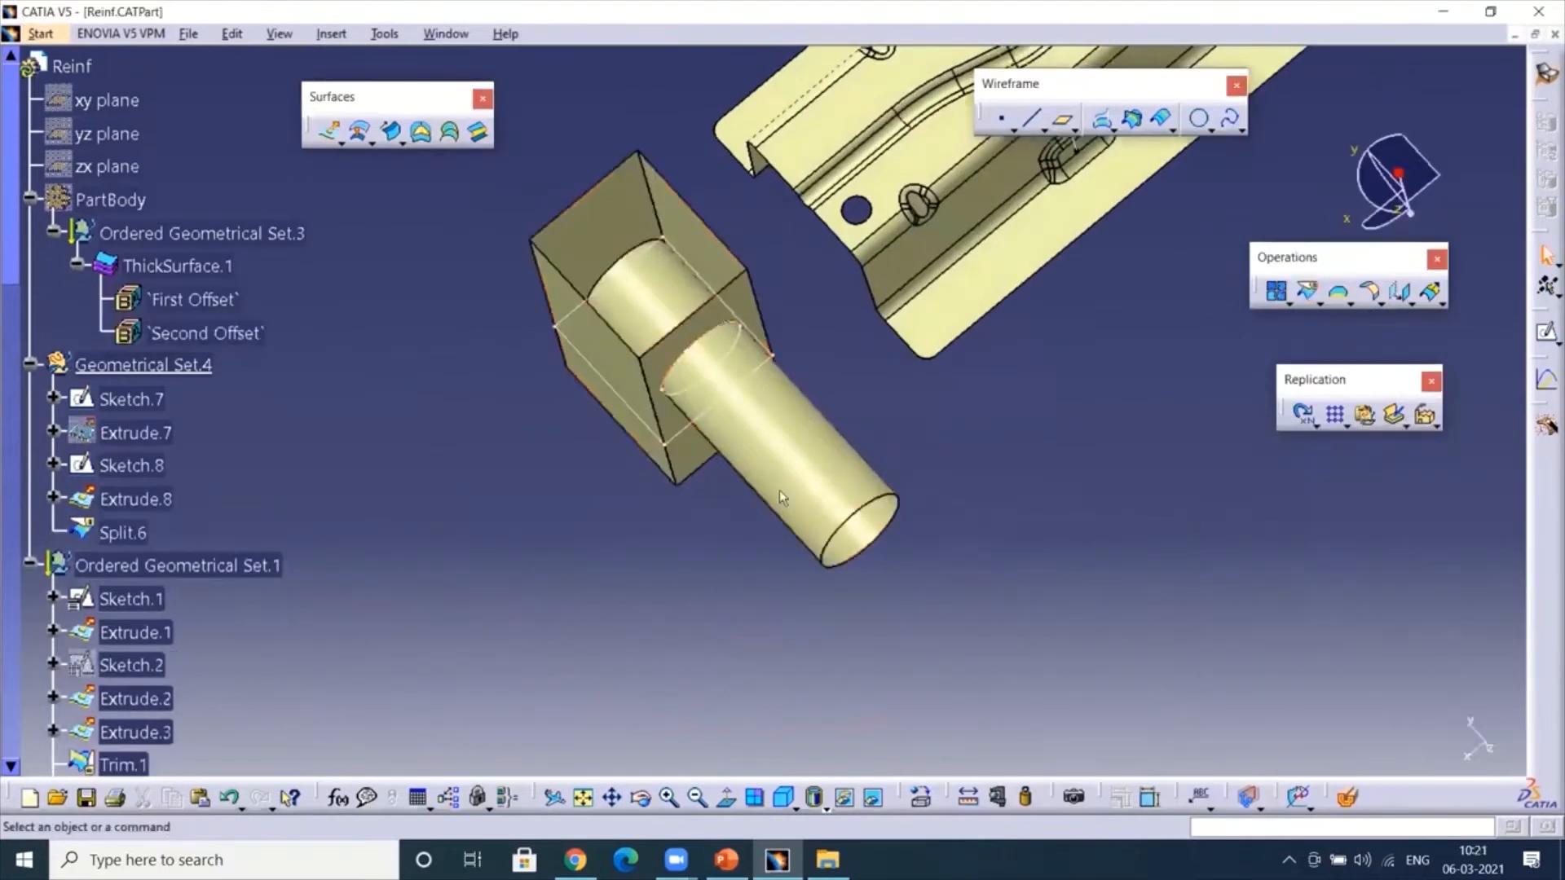
right_click(163, 501)
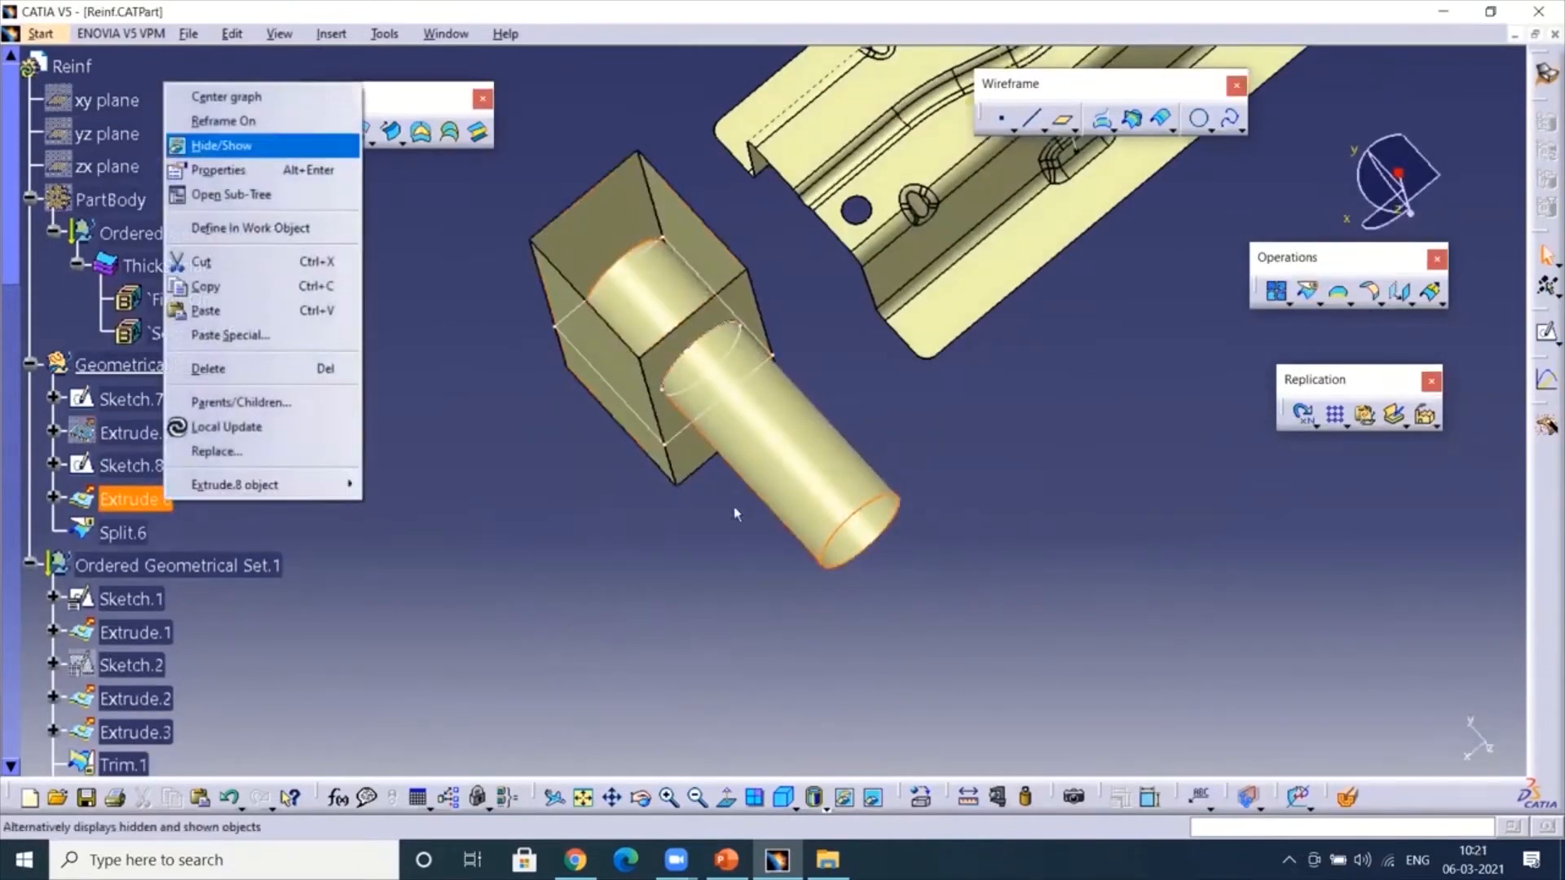
click(215, 147)
- Hide Sketch.7 and Sketch.8 in Geometrical Set.4
right_click(155, 406)
click(204, 470)
right_click(139, 466)
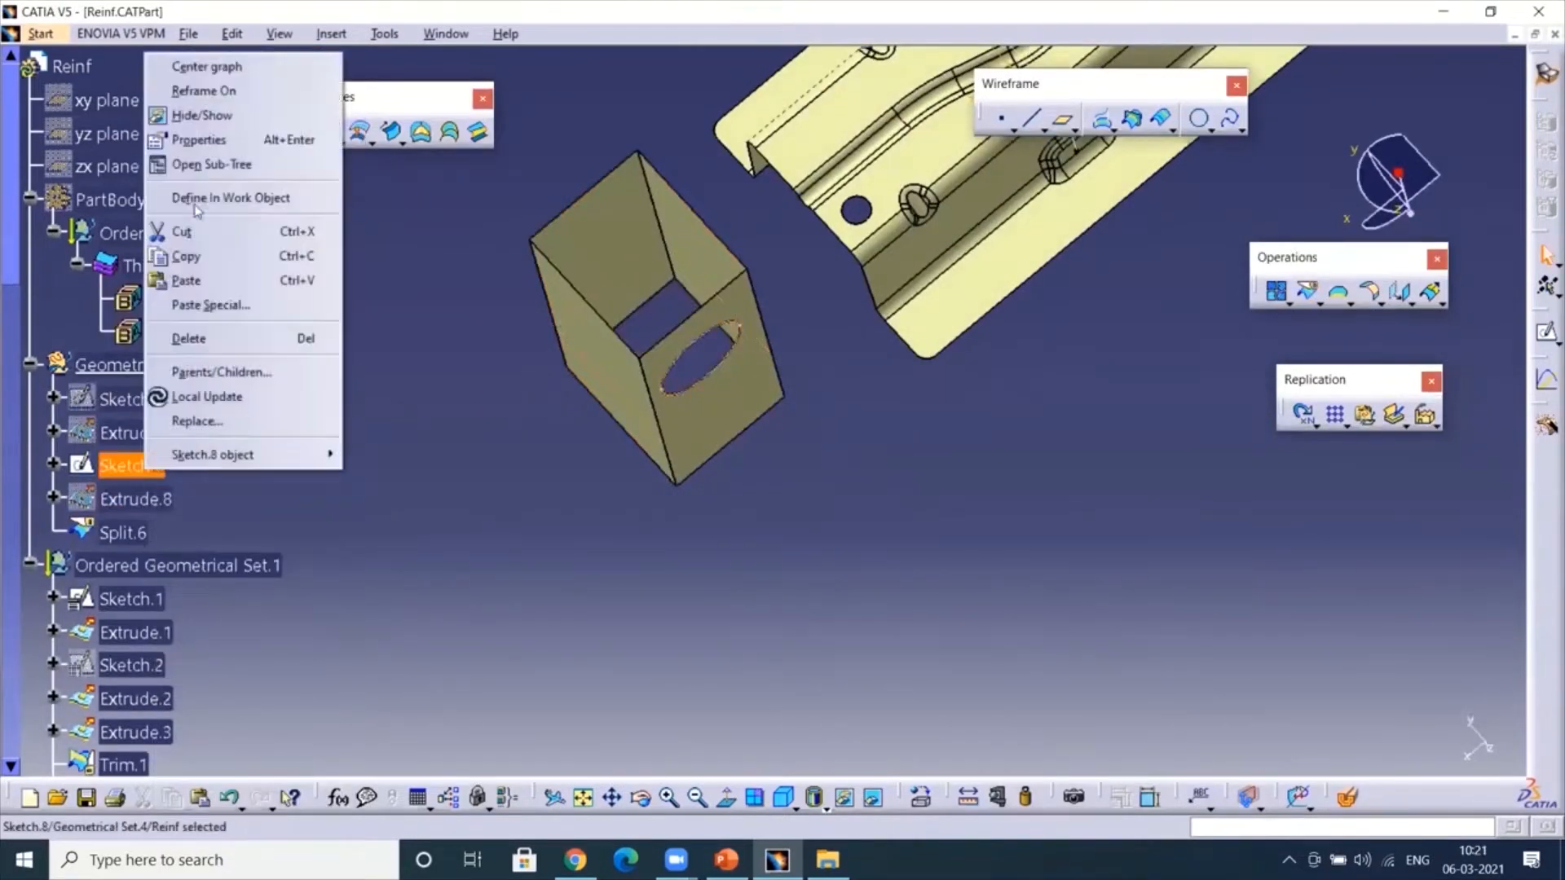
click(216, 112)
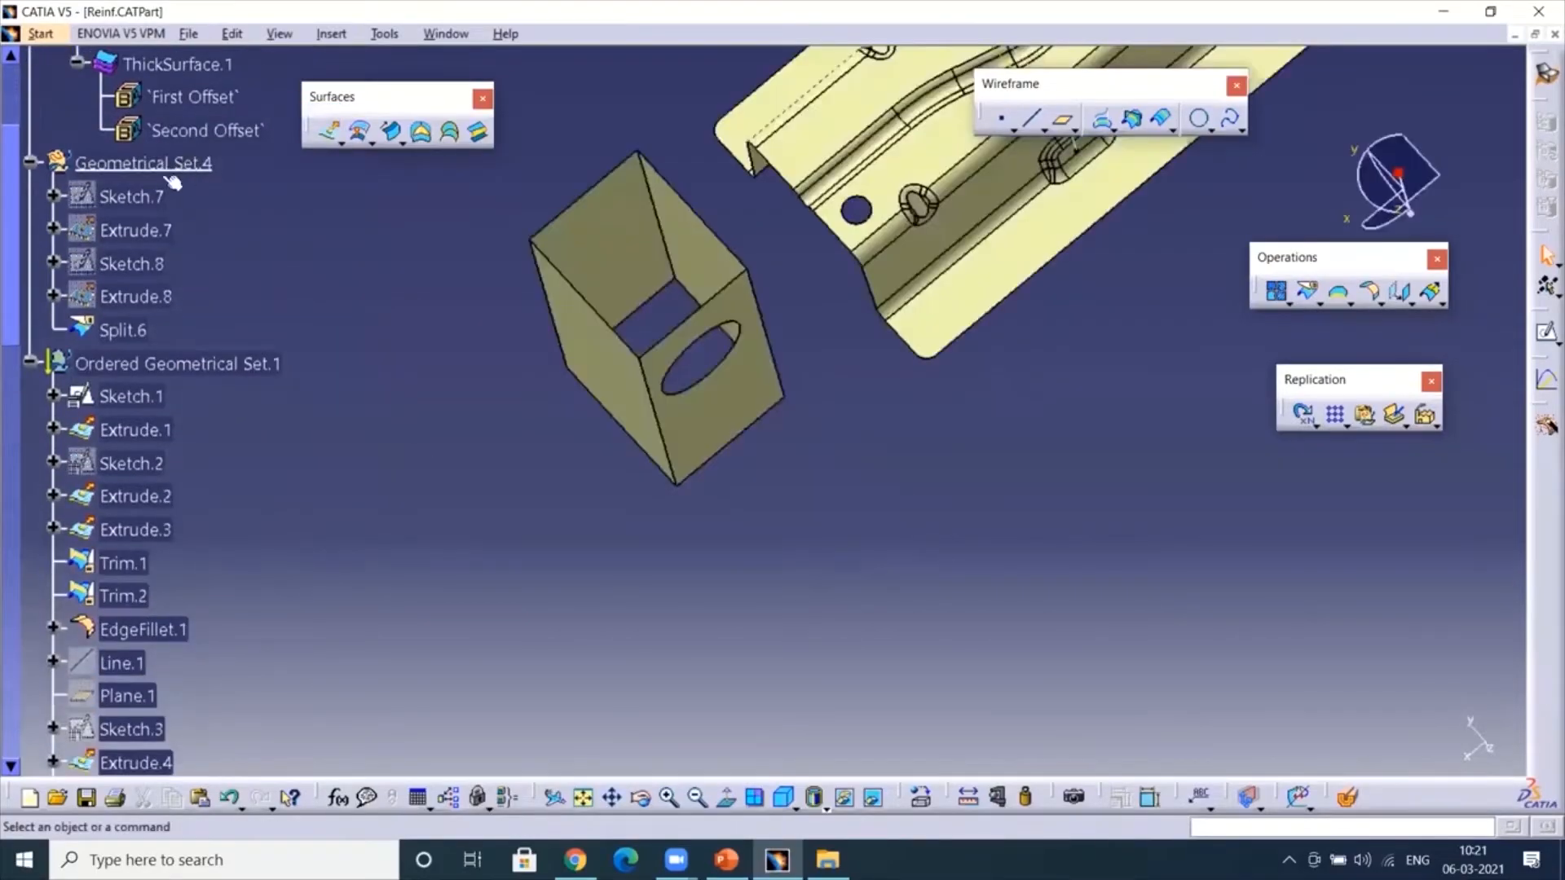
- Try to define Sketch.7 in Geometrical Set.4 as the in-work object
right_click(129, 198)
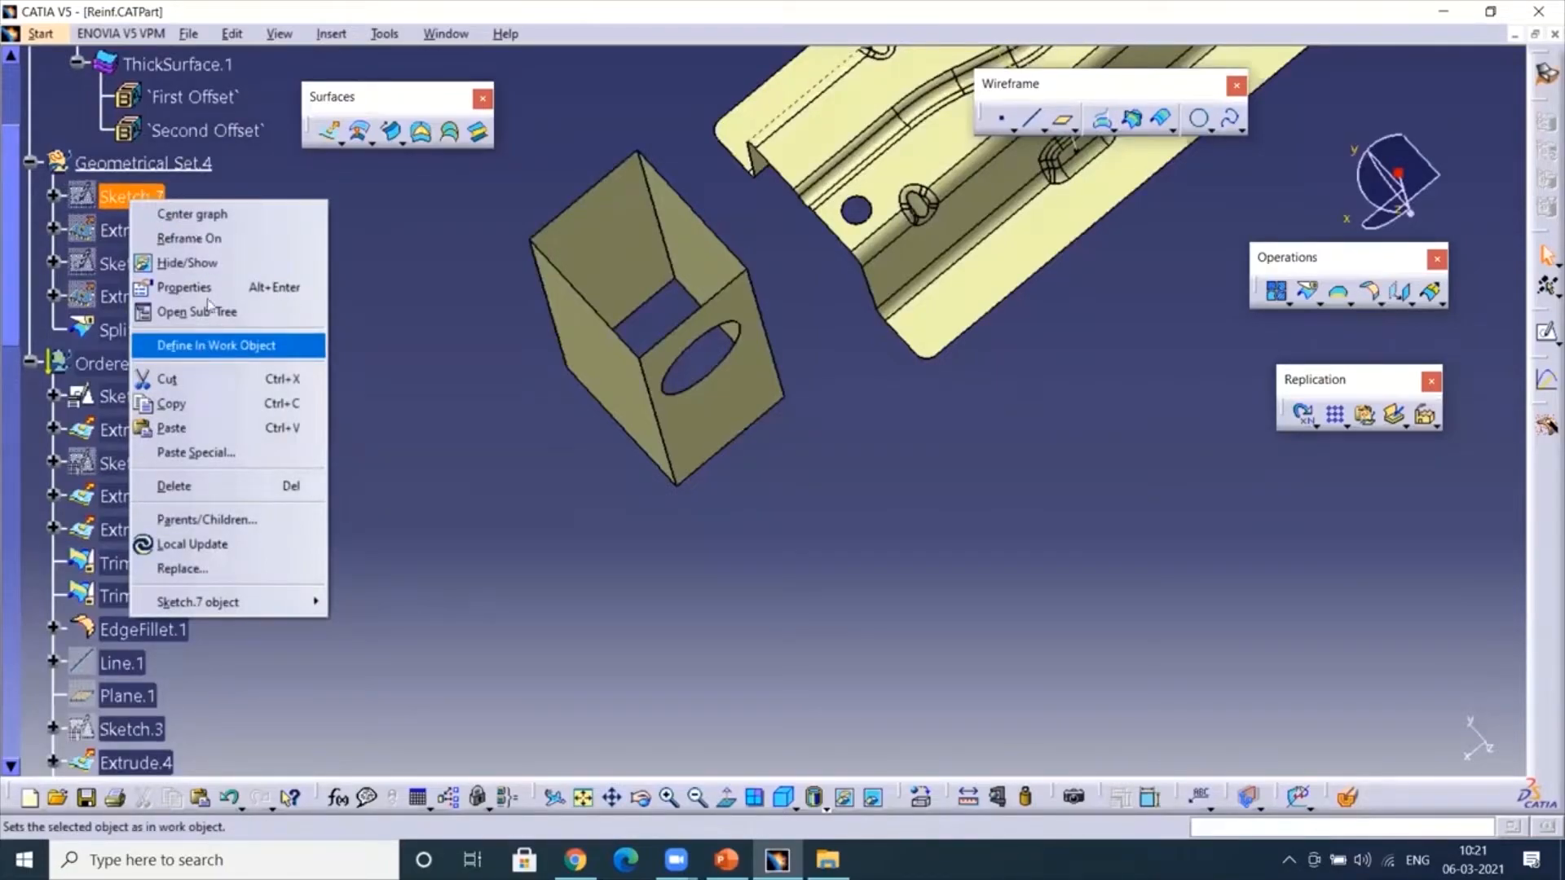
click(208, 345)
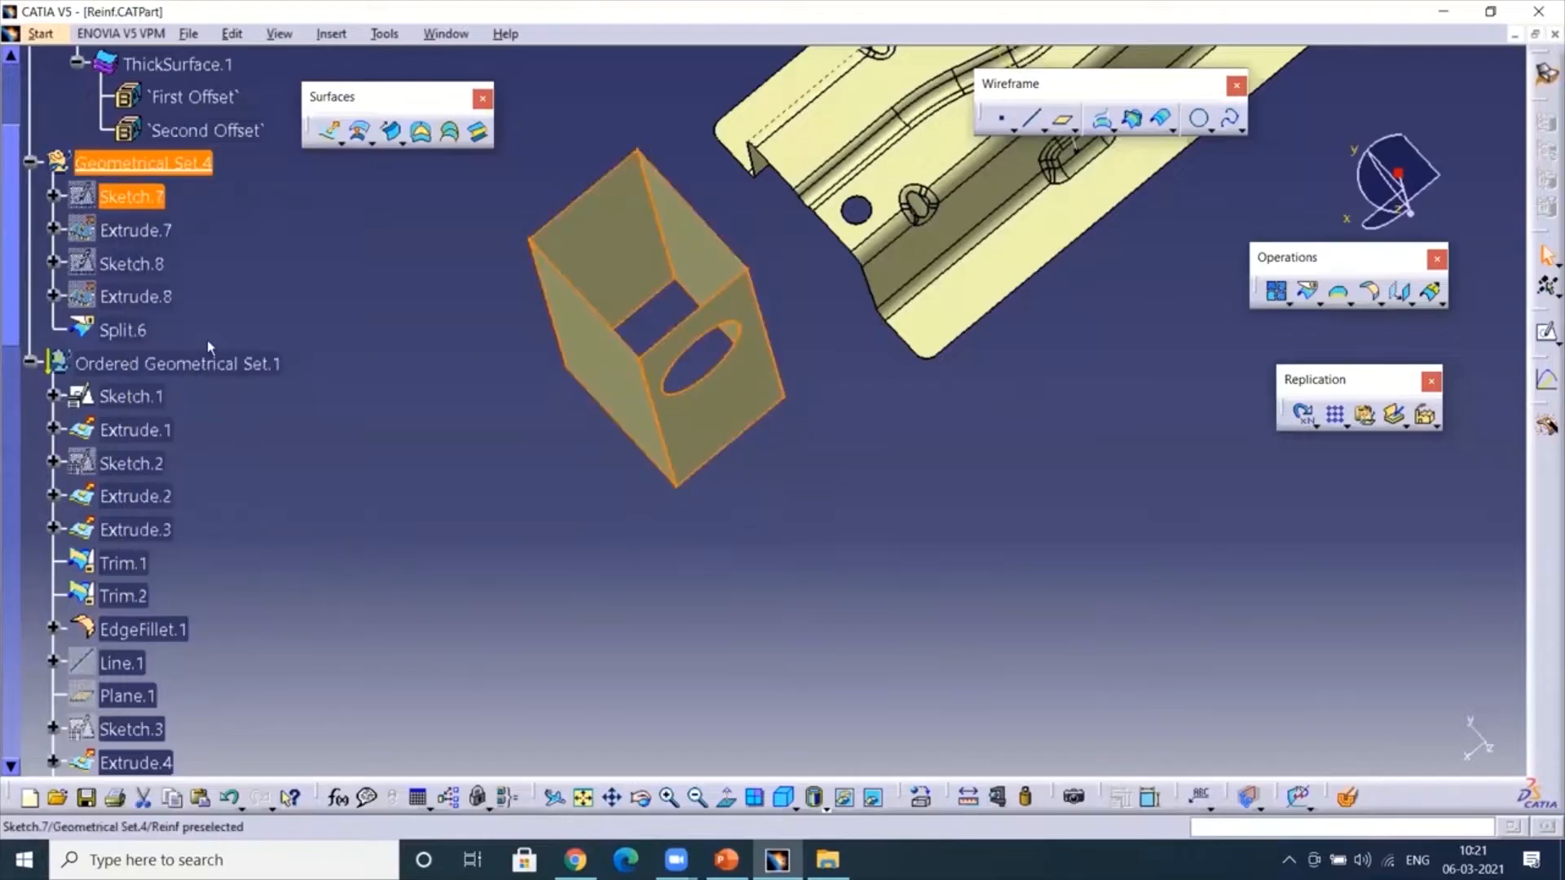
click(193, 175)
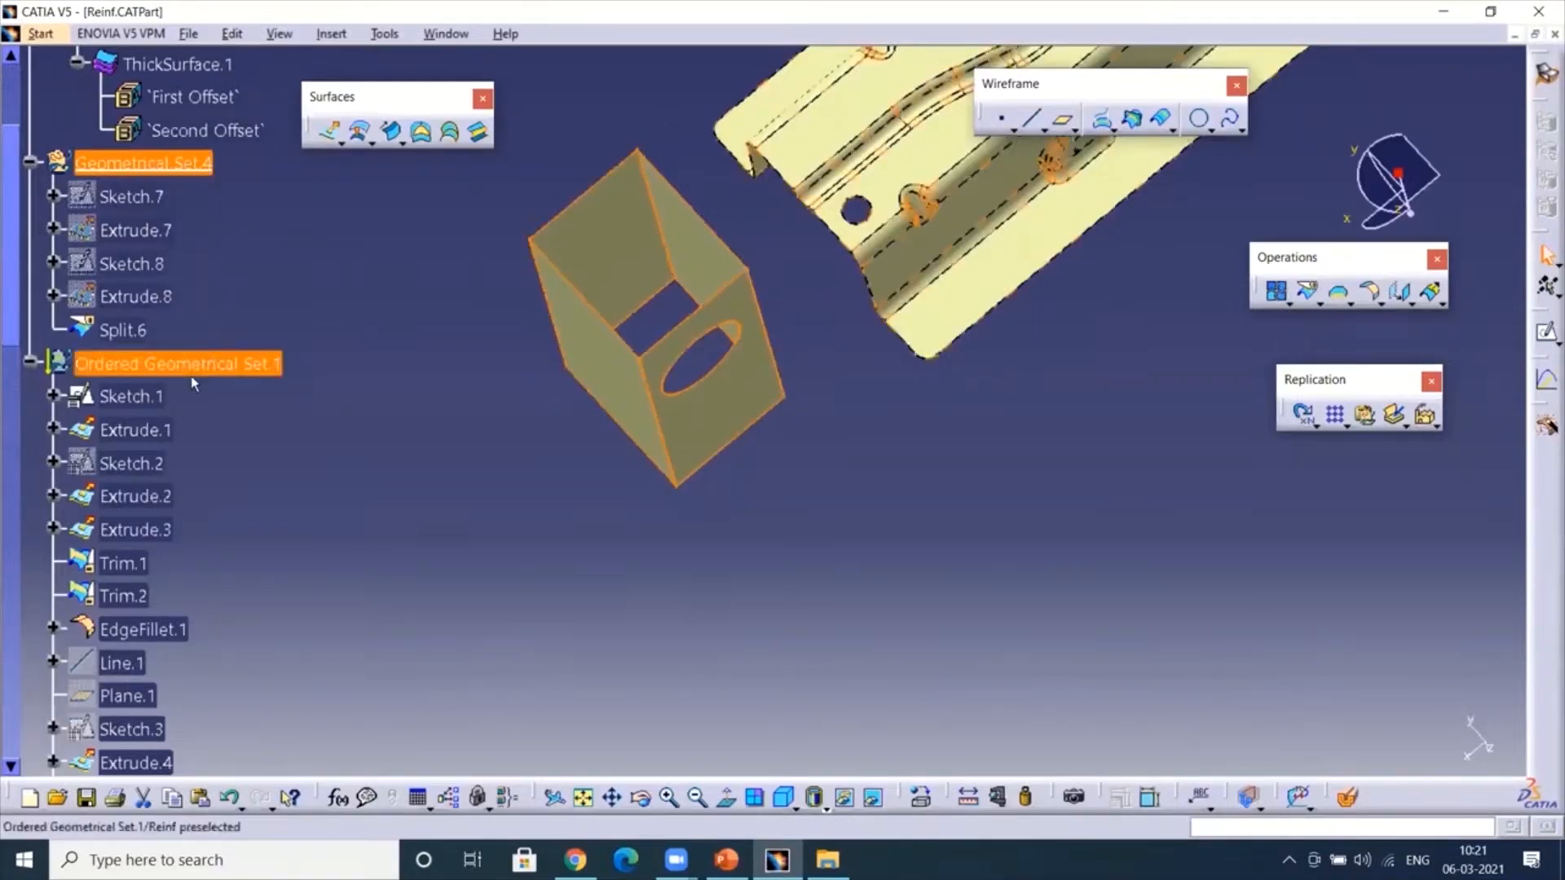
- Define Sketch.1 in Ordered Geometrical Set.1 as the in-work object and compare the features in both sets in the tree
right_click(137, 407)
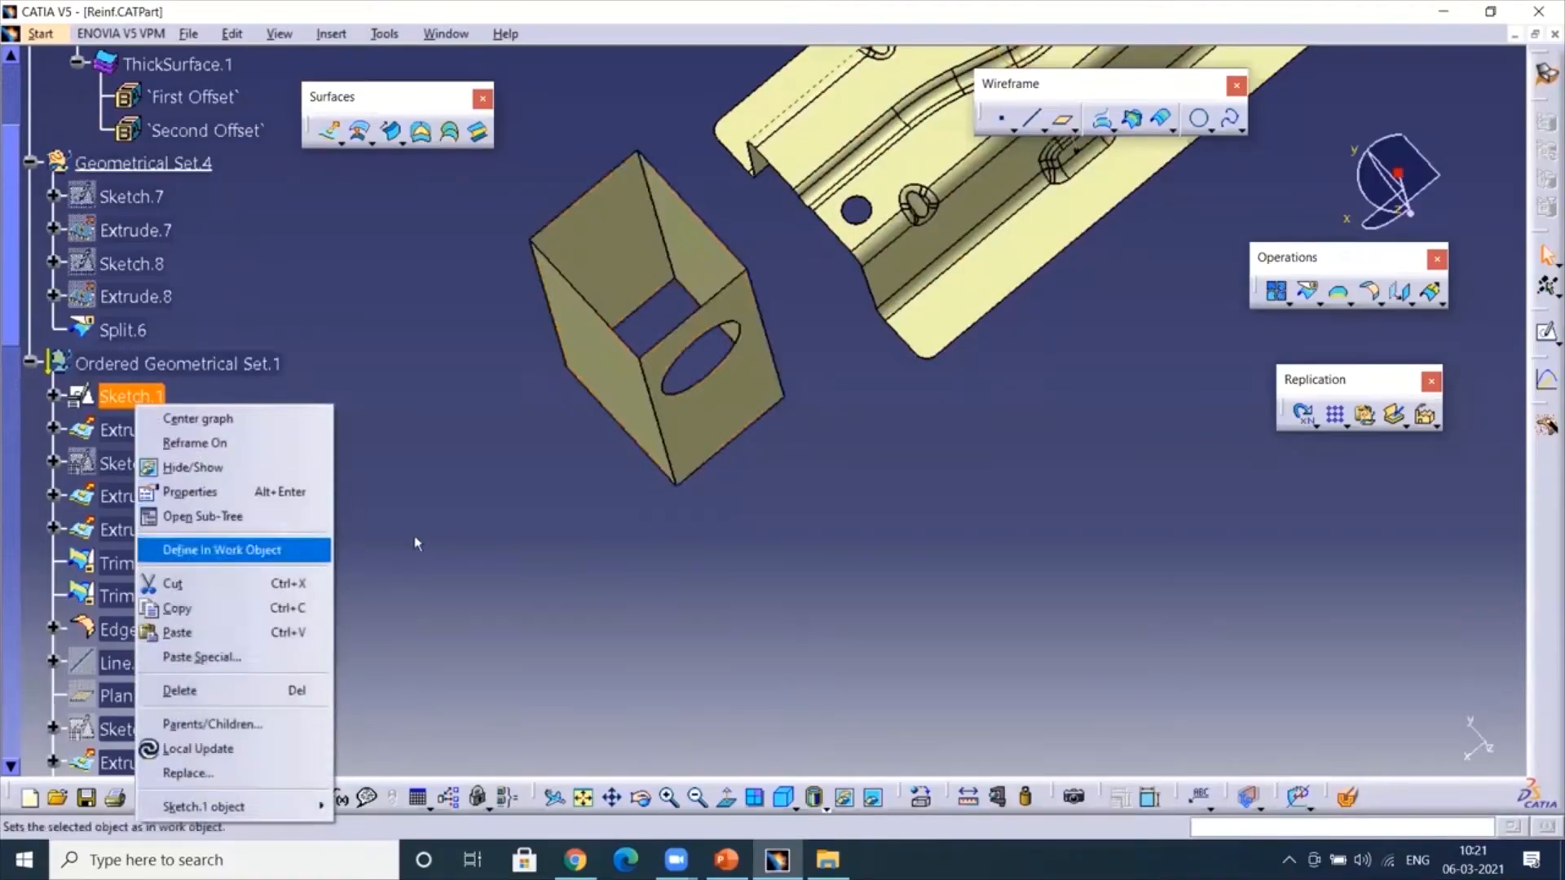
click(225, 553)
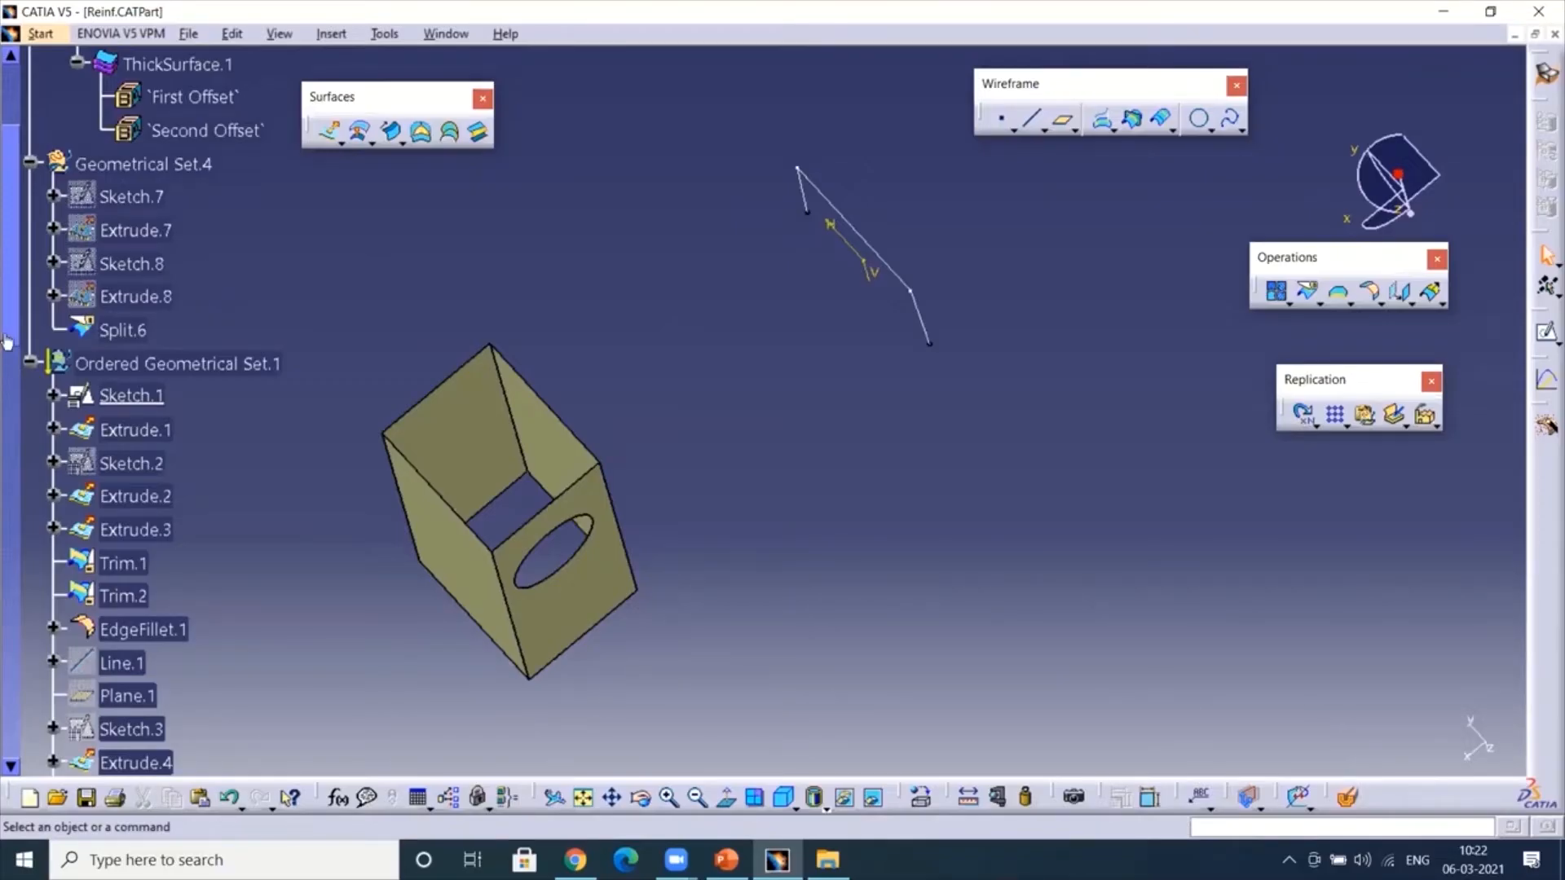
scroll(80, 293, down, 4)
scroll(80, 297, down, 4)
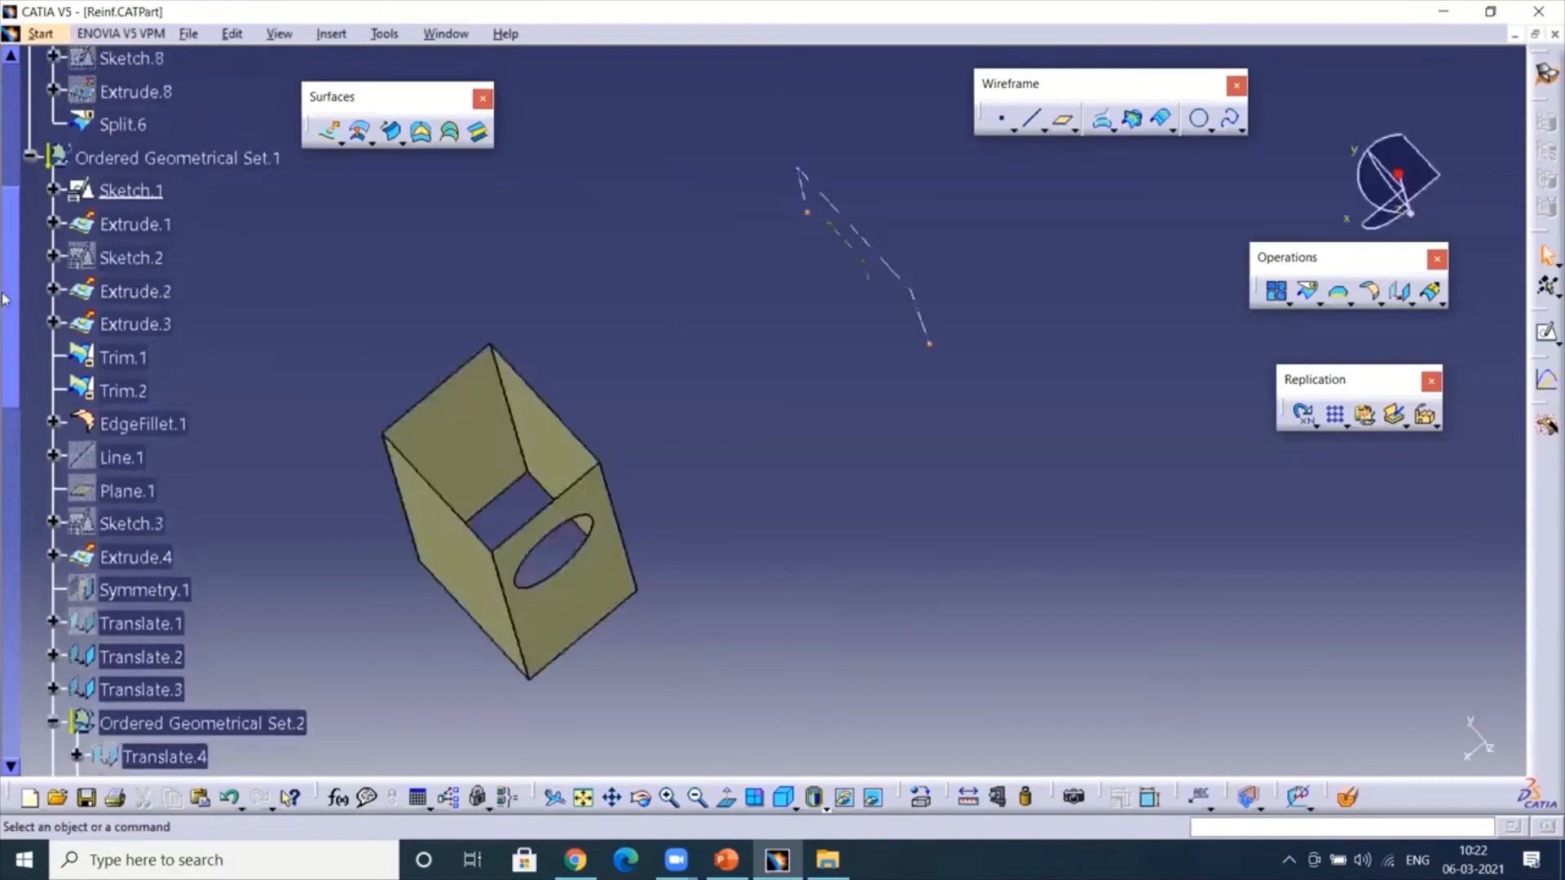
scroll(111, 370, up, 5)
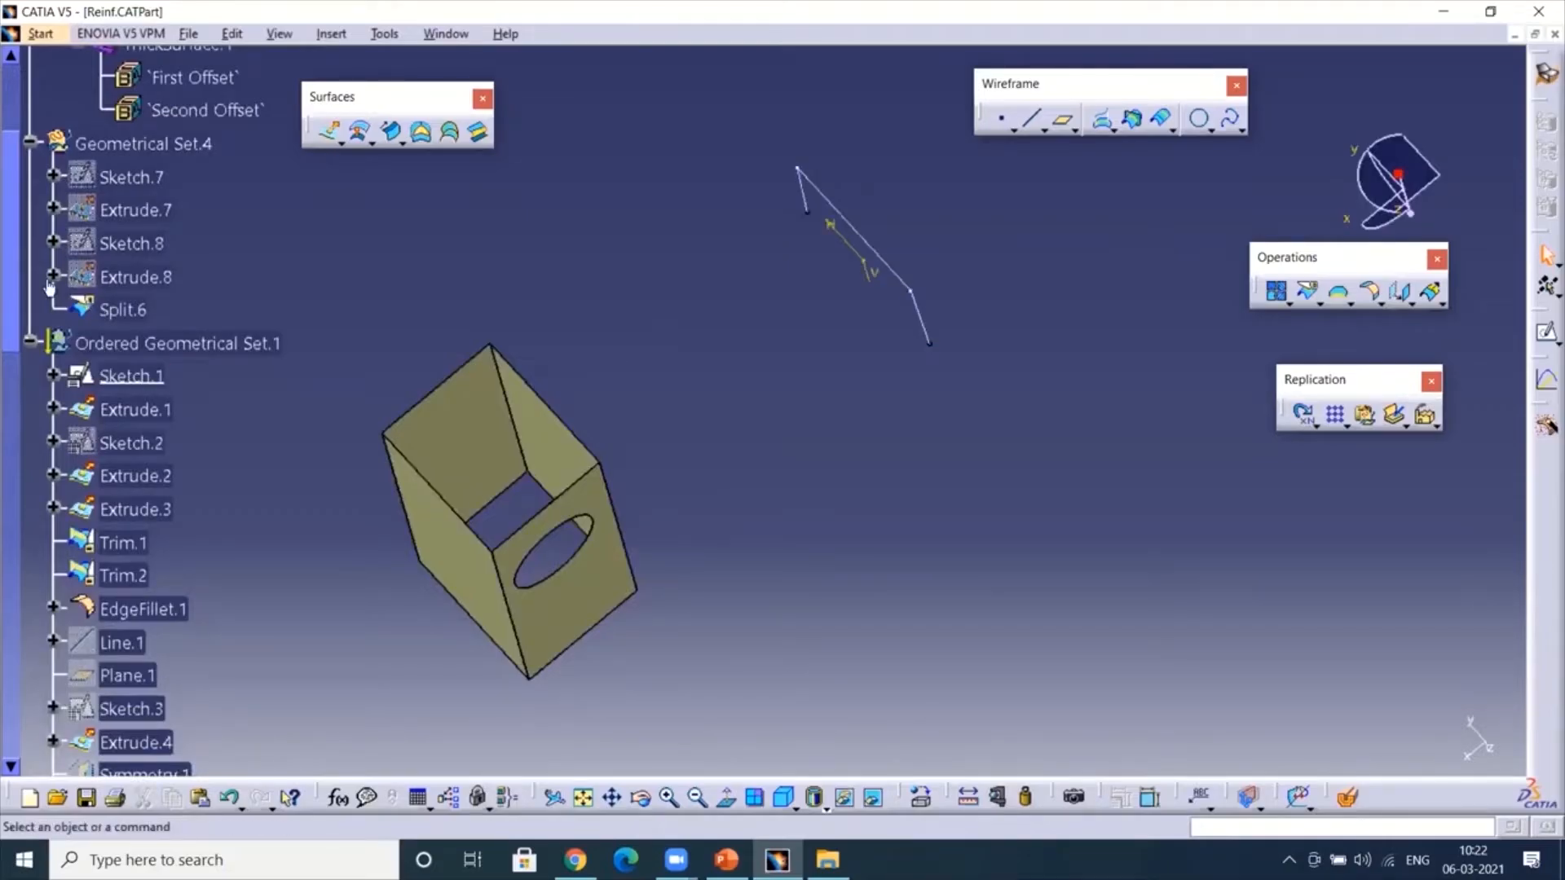
drag(14, 284, 13, 211)
scroll(246, 377, up, 3)
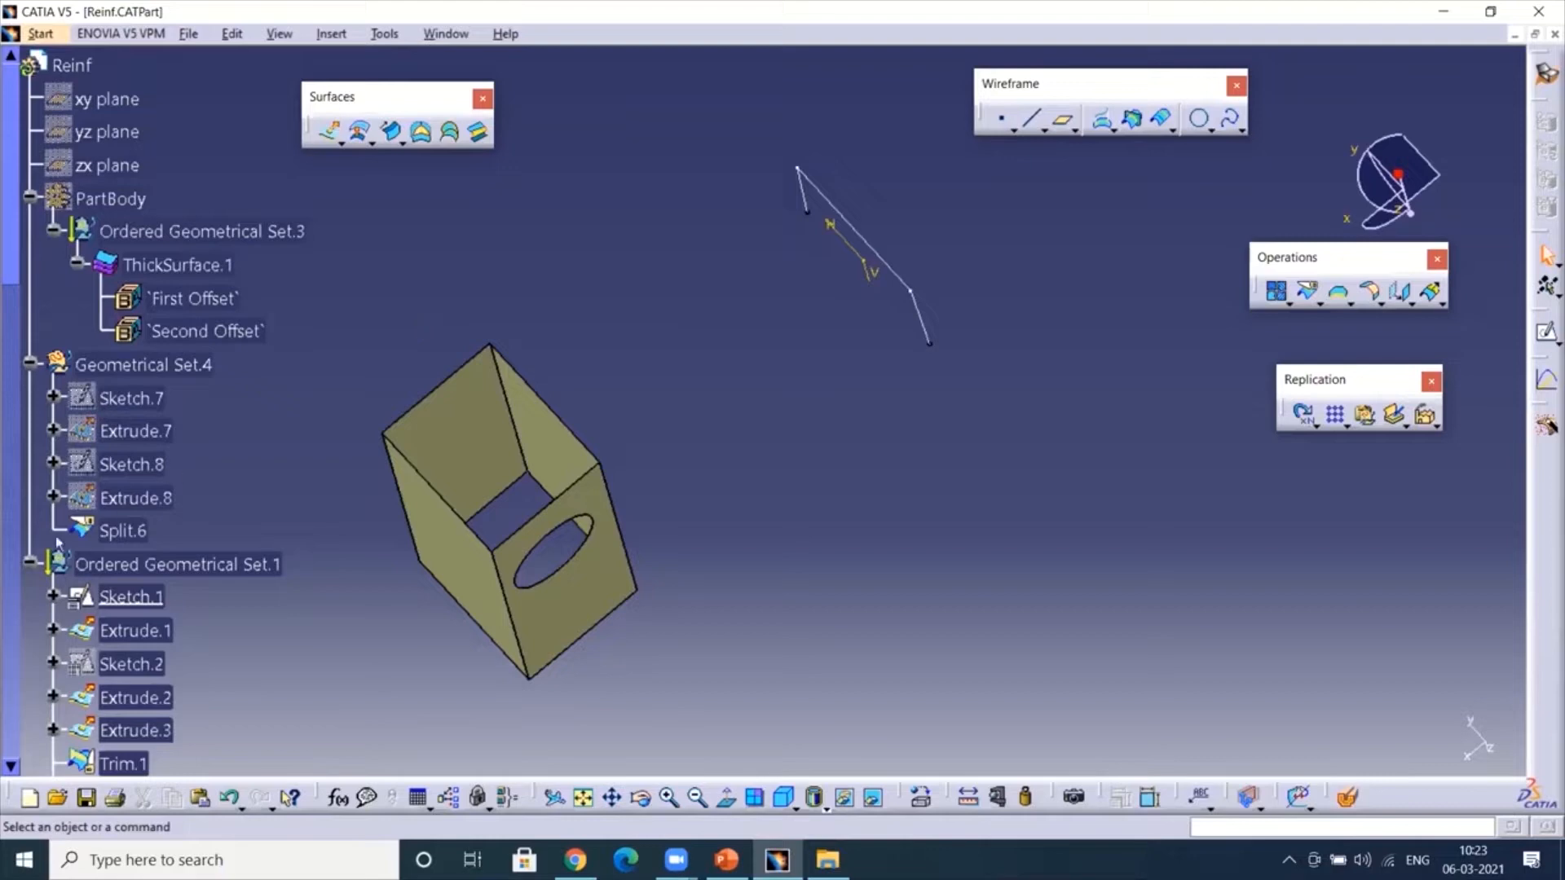
- Define Ordered Geometrical Set.1 as the in-work object and insert an ordered geometrical set named Ribs inside it
click(29, 562)
right_click(177, 564)
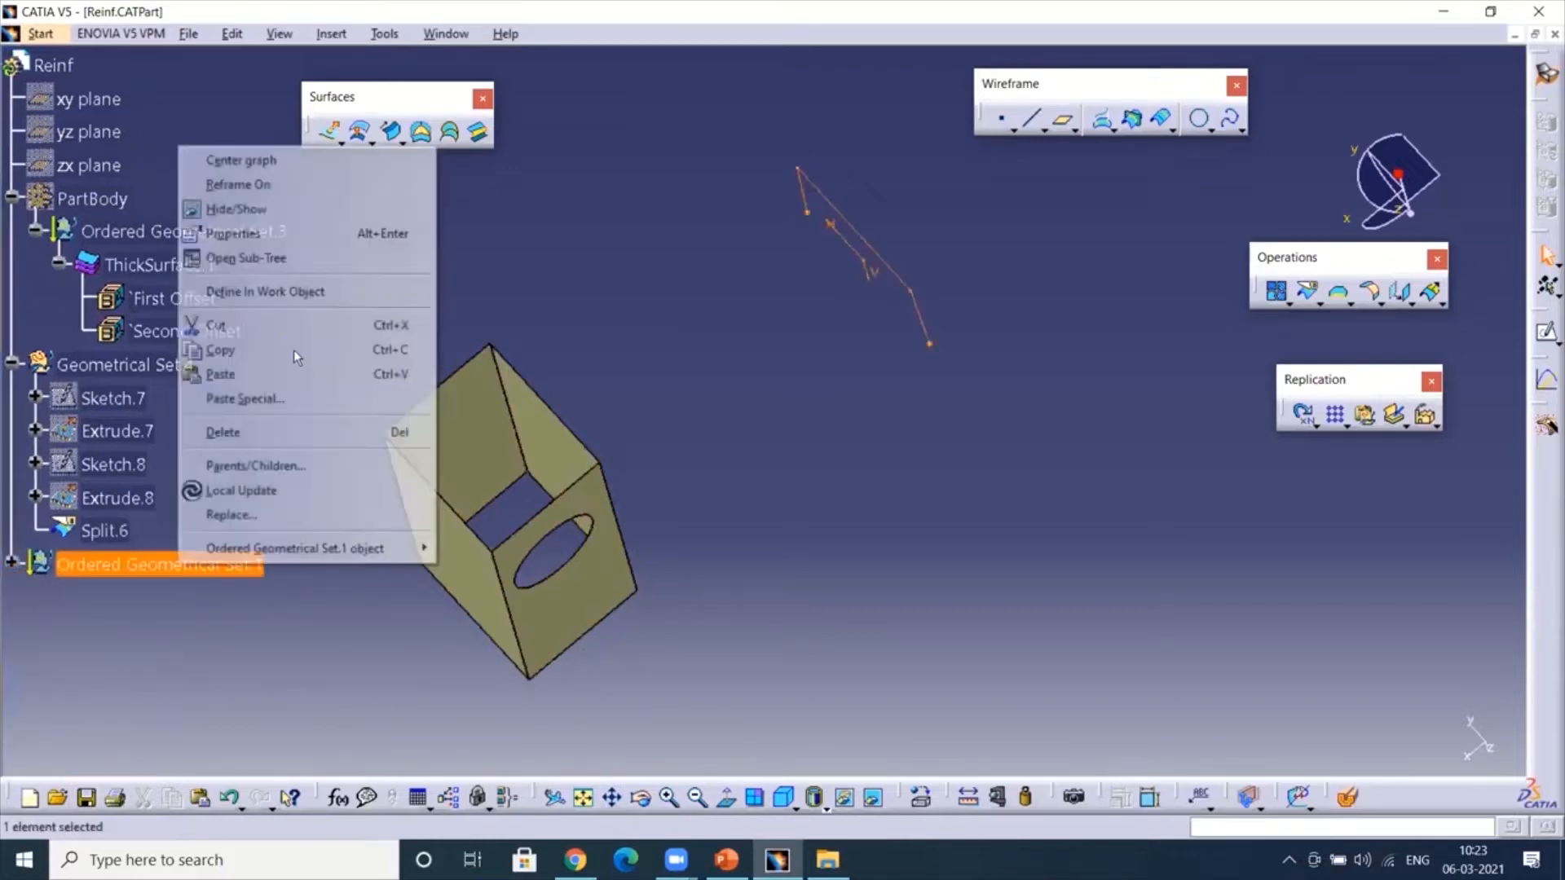
click(265, 291)
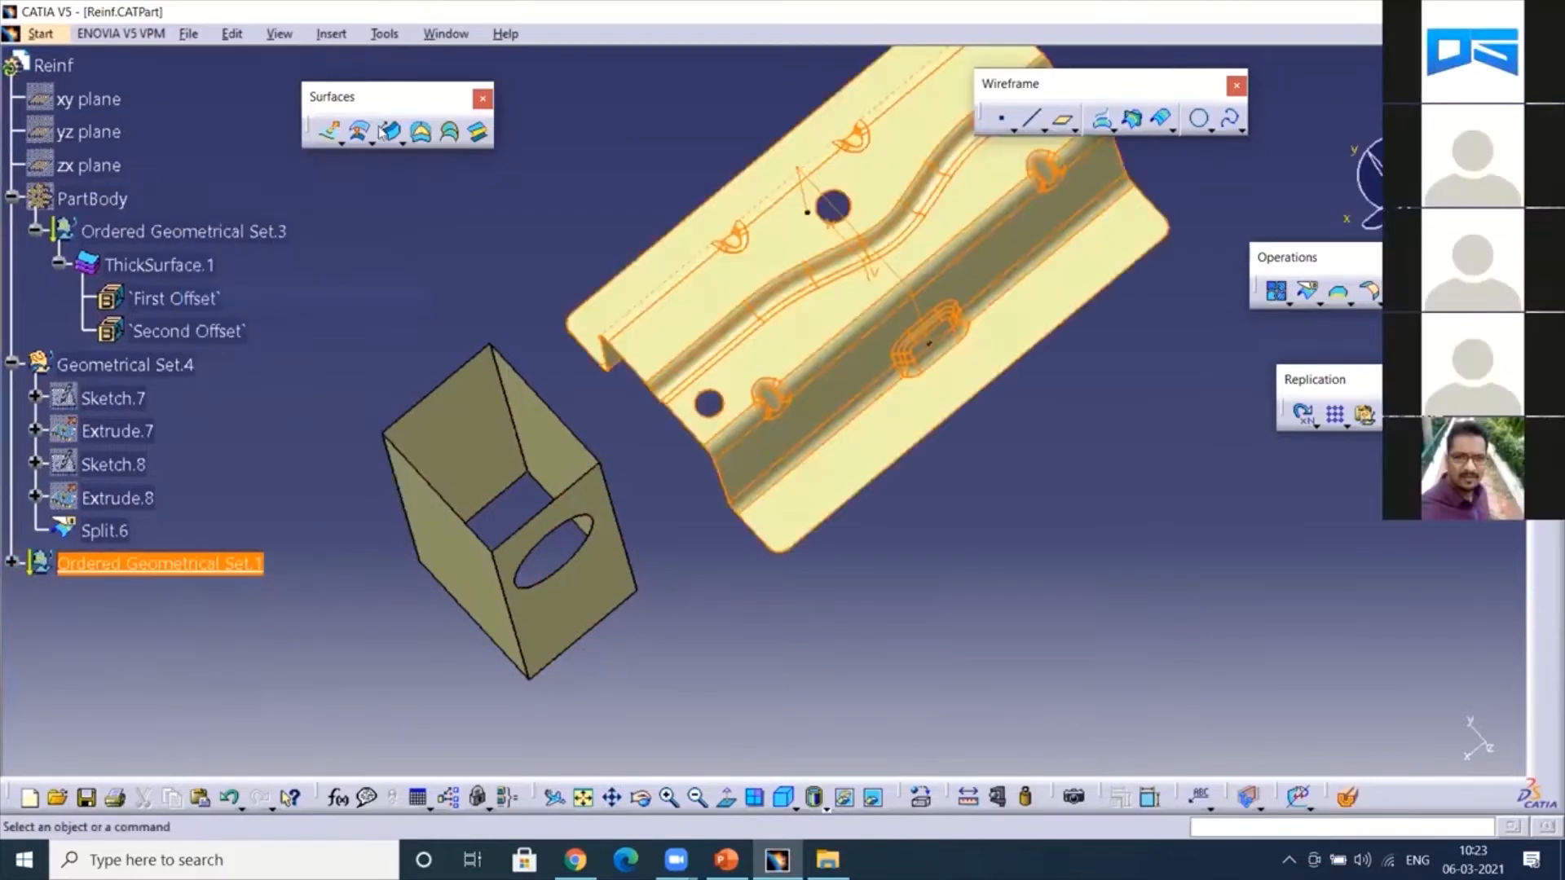
click(331, 34)
click(437, 132)
text(R)
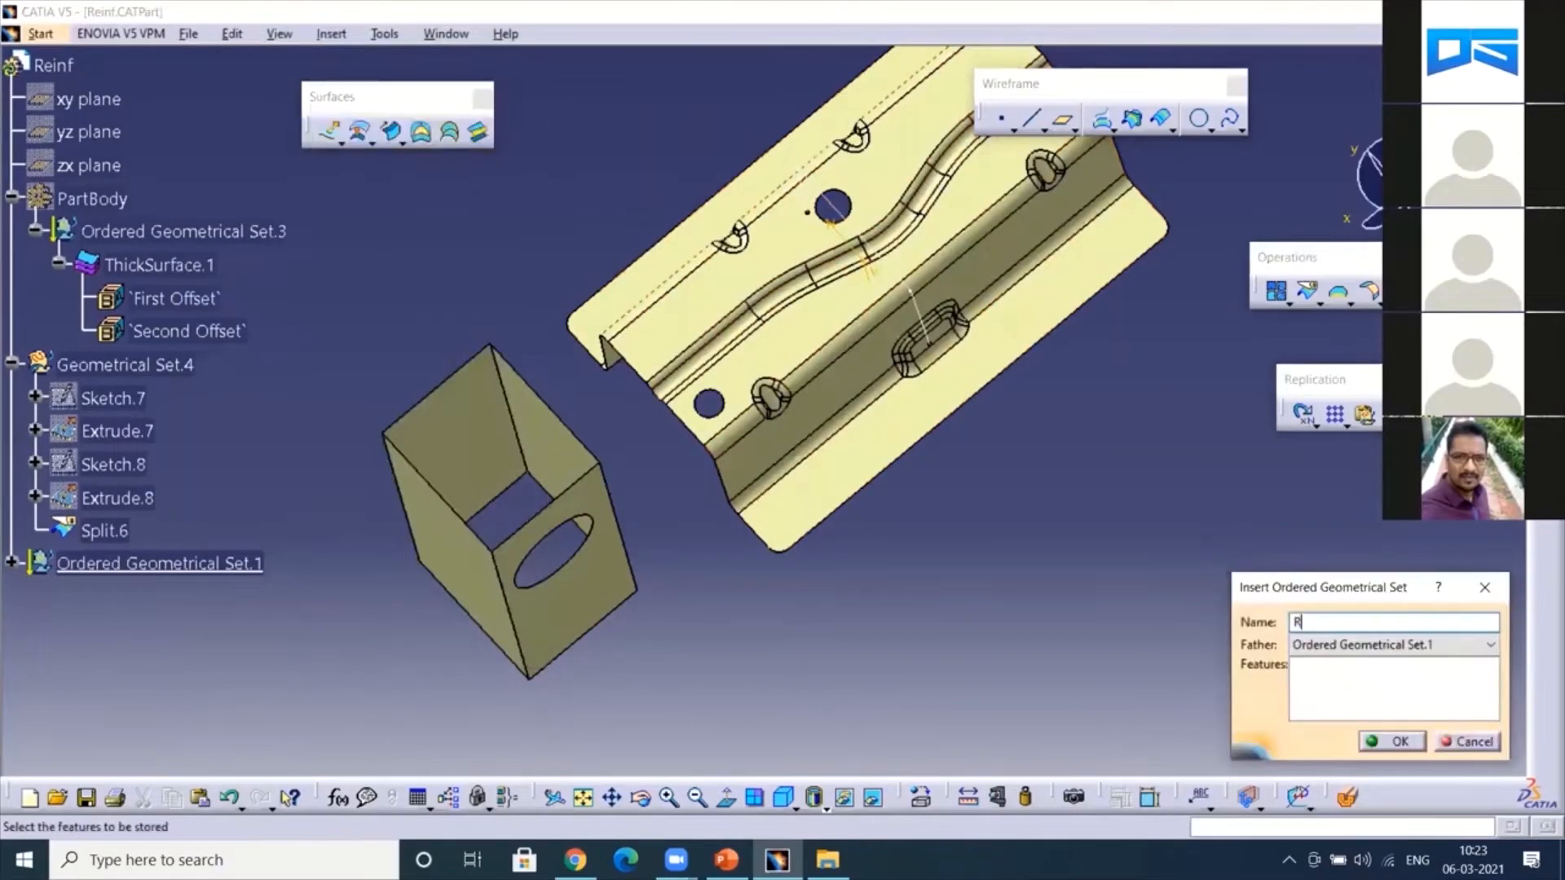
text(ibs)
click(1396, 742)
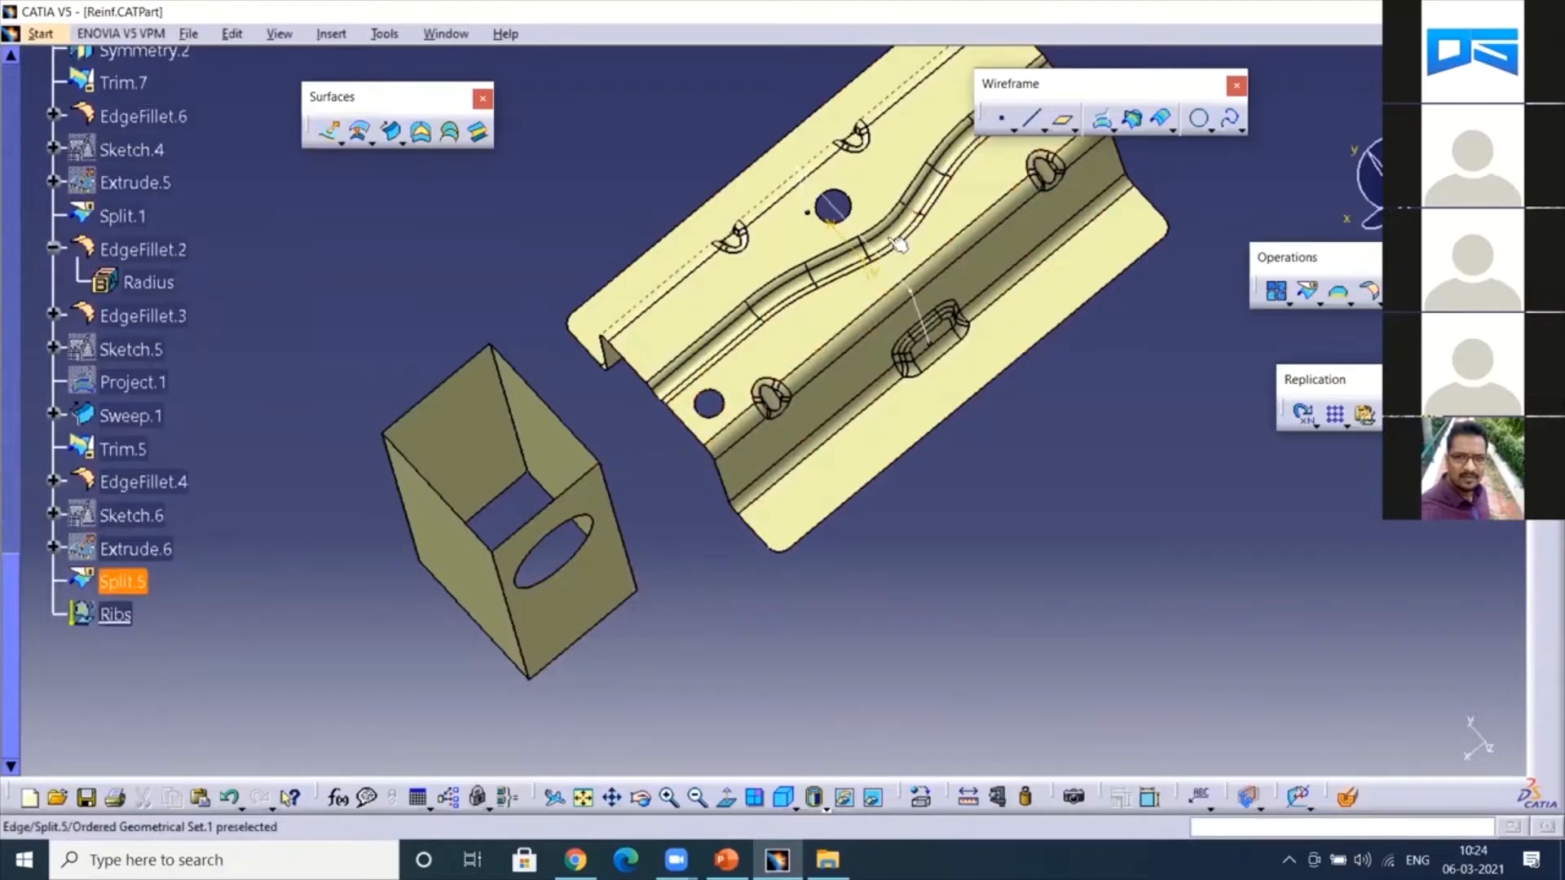
- Review the placement of the Ribs set and the feature order of Ordered Geometrical Set.1 and Geometrical Set.4 in the tree
click(120, 625)
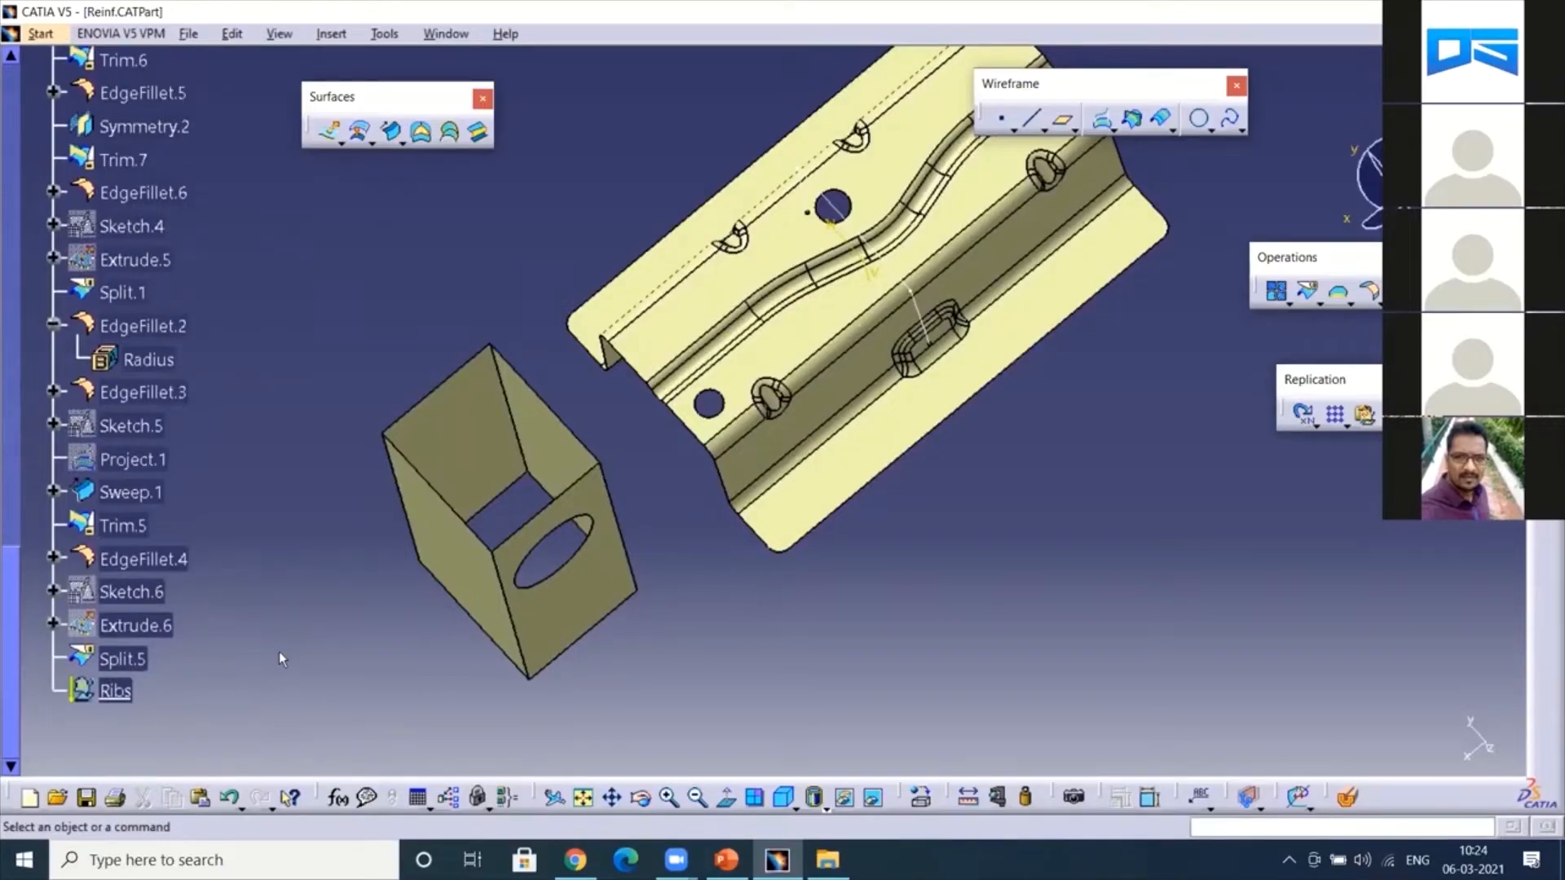
click(14, 265)
click(14, 265)
click(14, 265)
scroll(129, 457, up, 1)
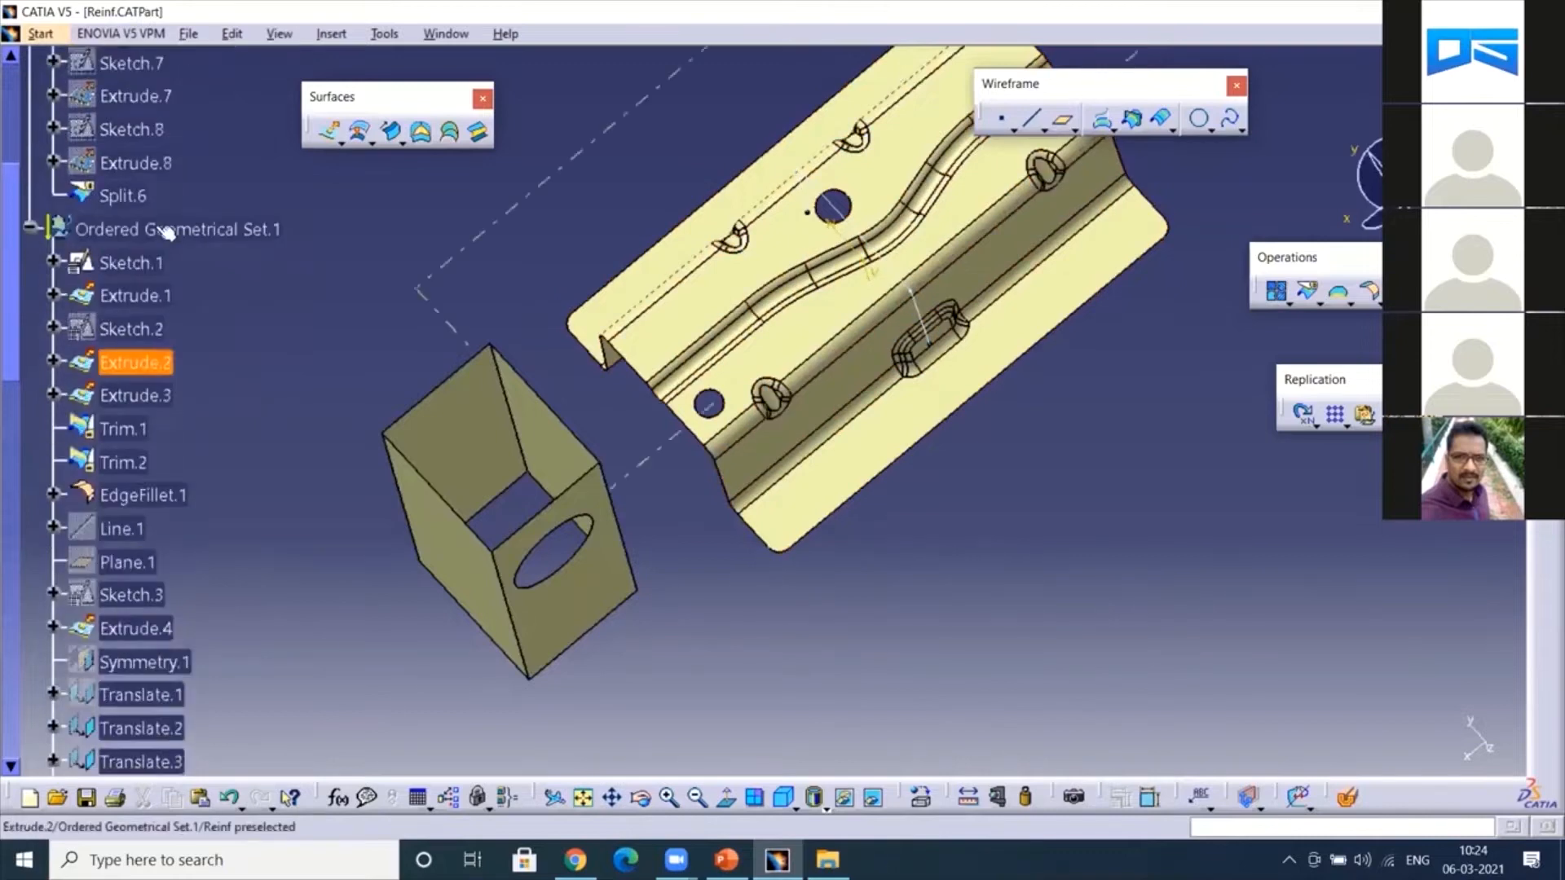
scroll(159, 244, down, 2)
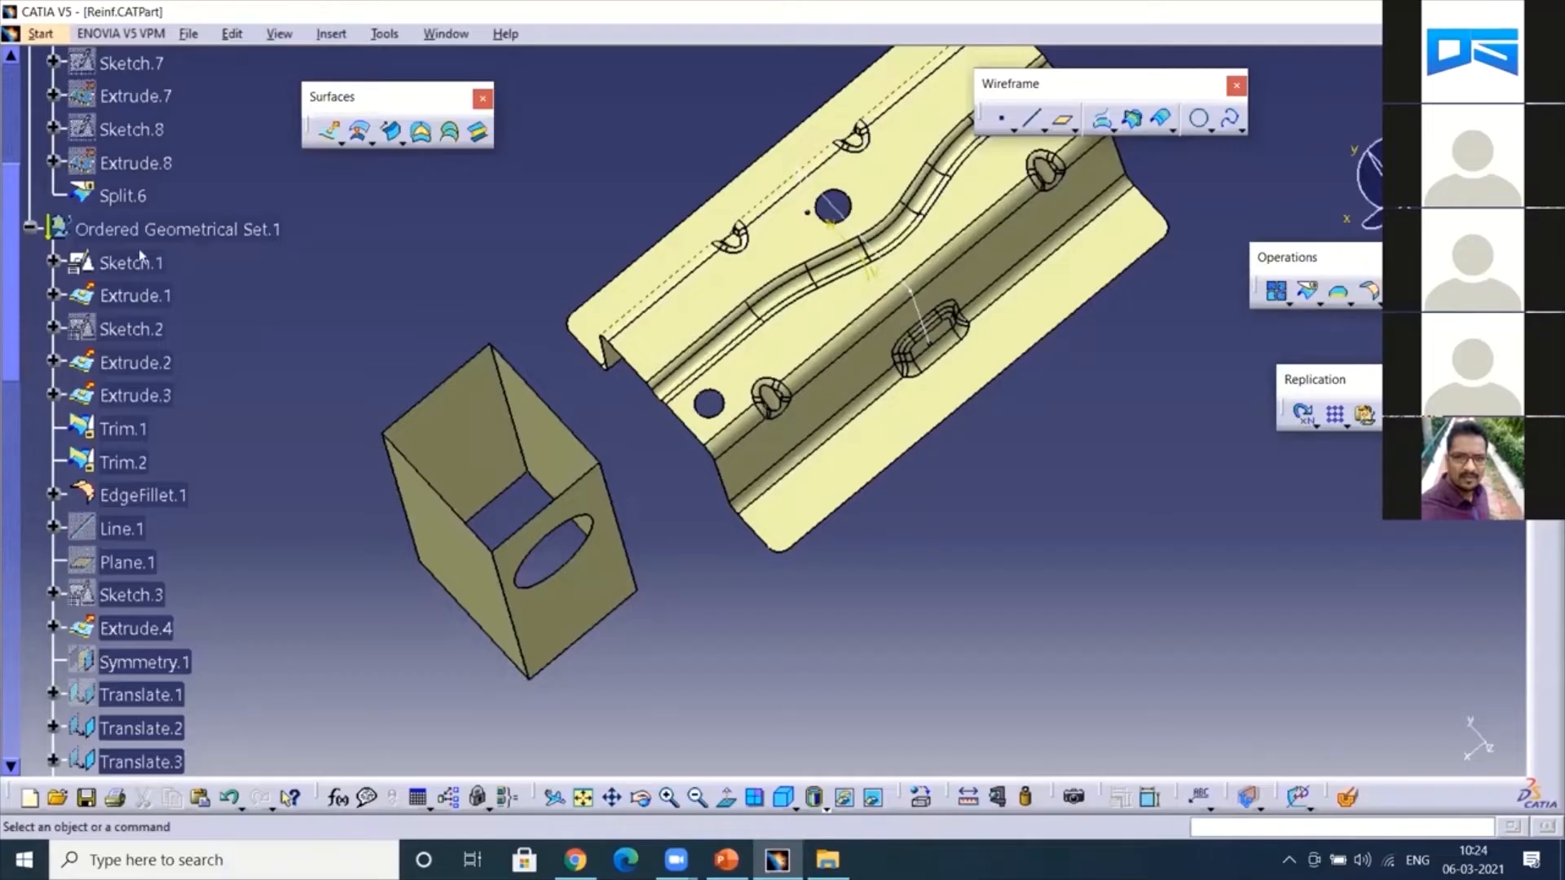
scroll(874, 458, up, 3)
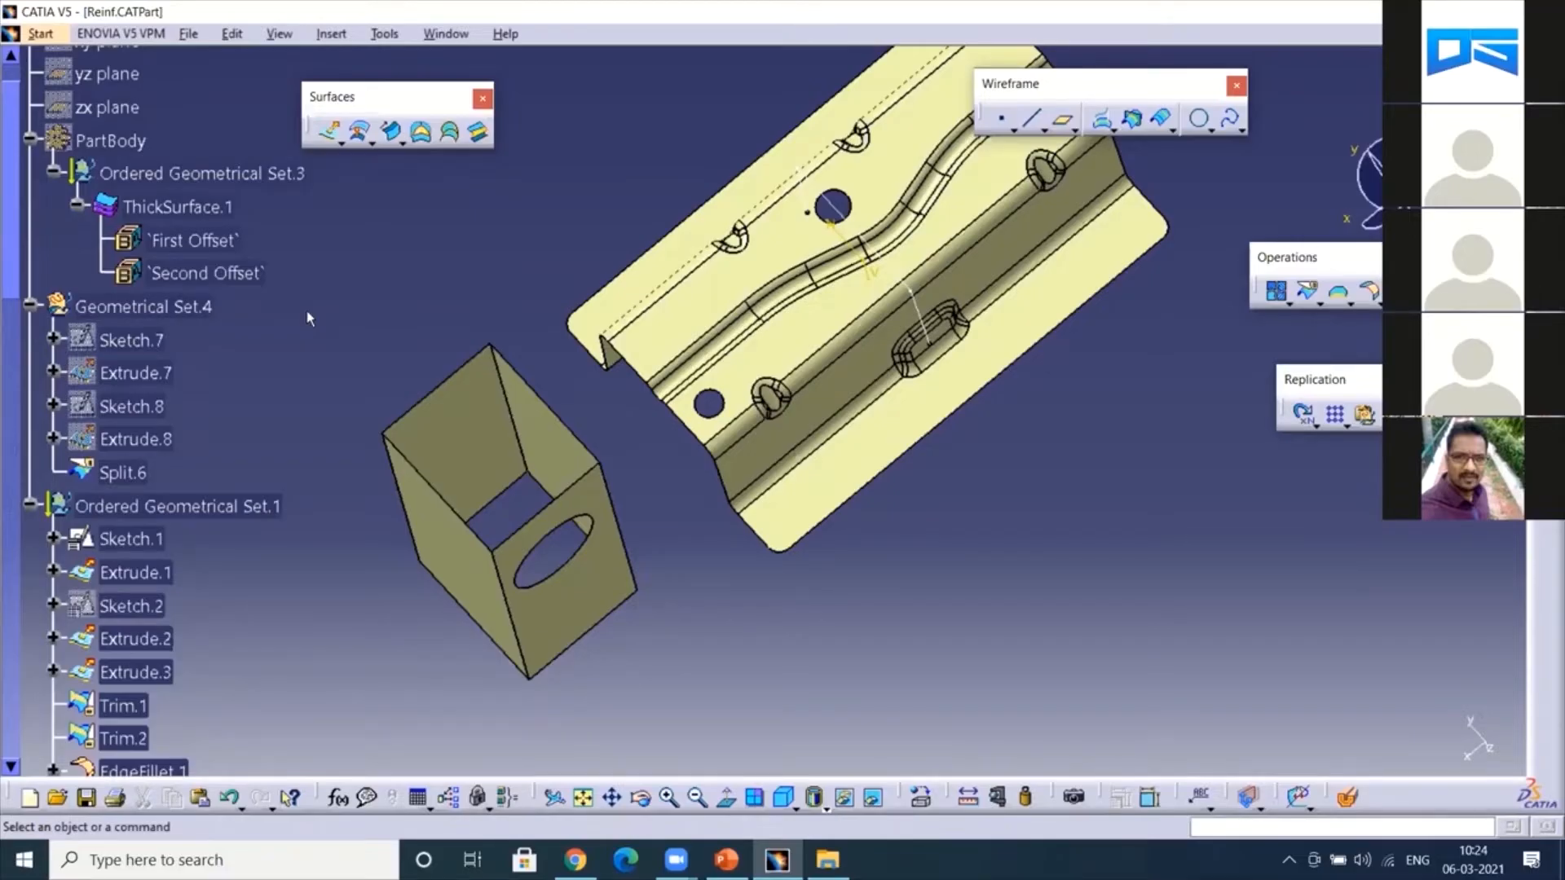
scroll(273, 486, down, 1)
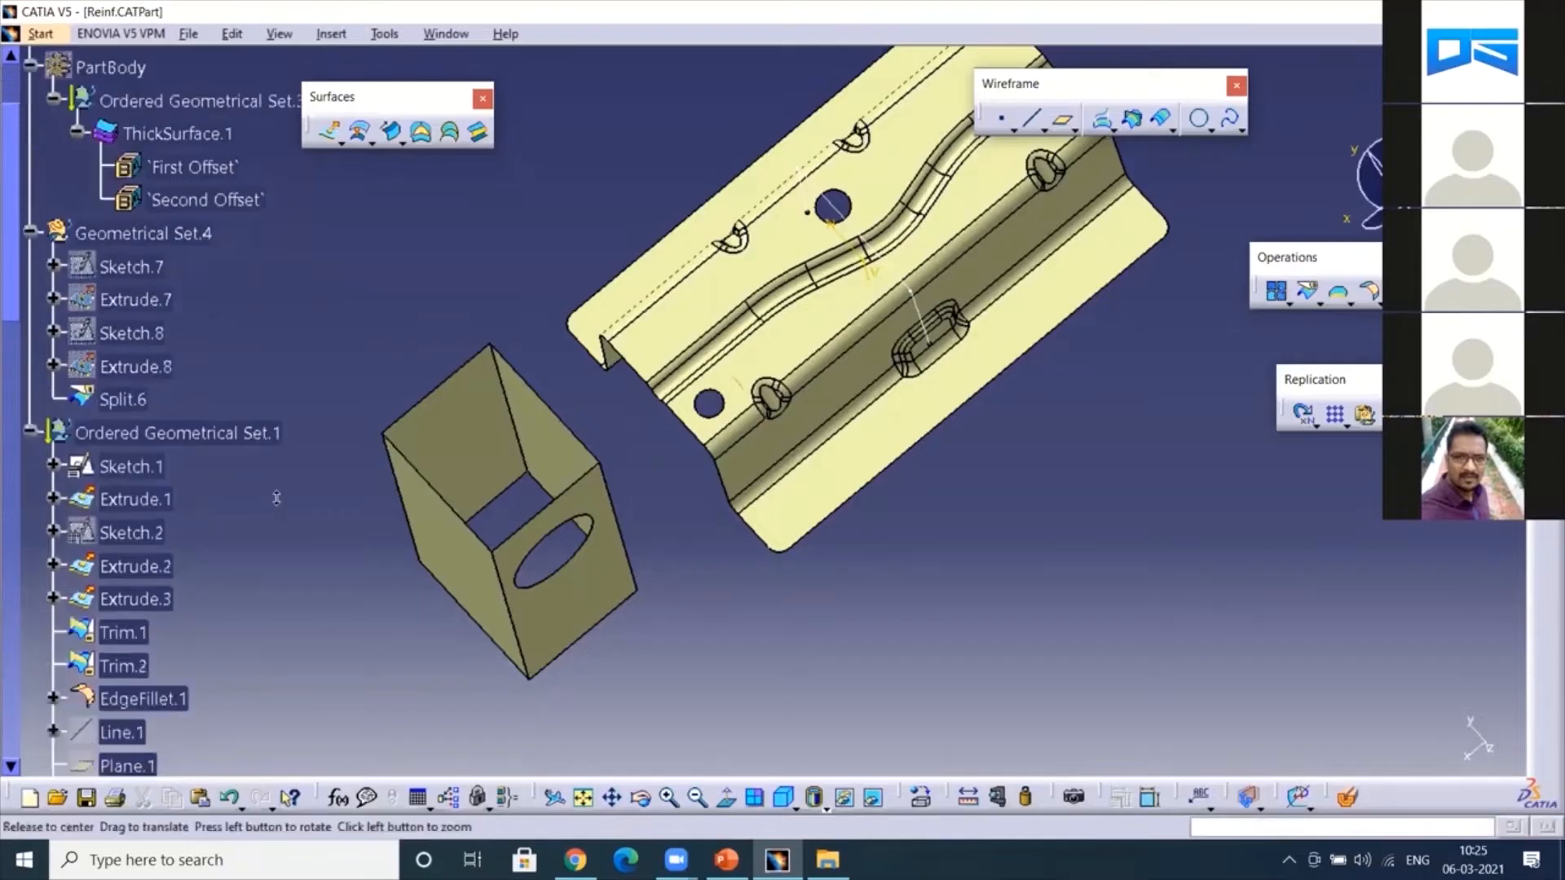
- Inspect the reinforcement part and the box surface from different angles
middle_drag(275, 492, 795, 527)
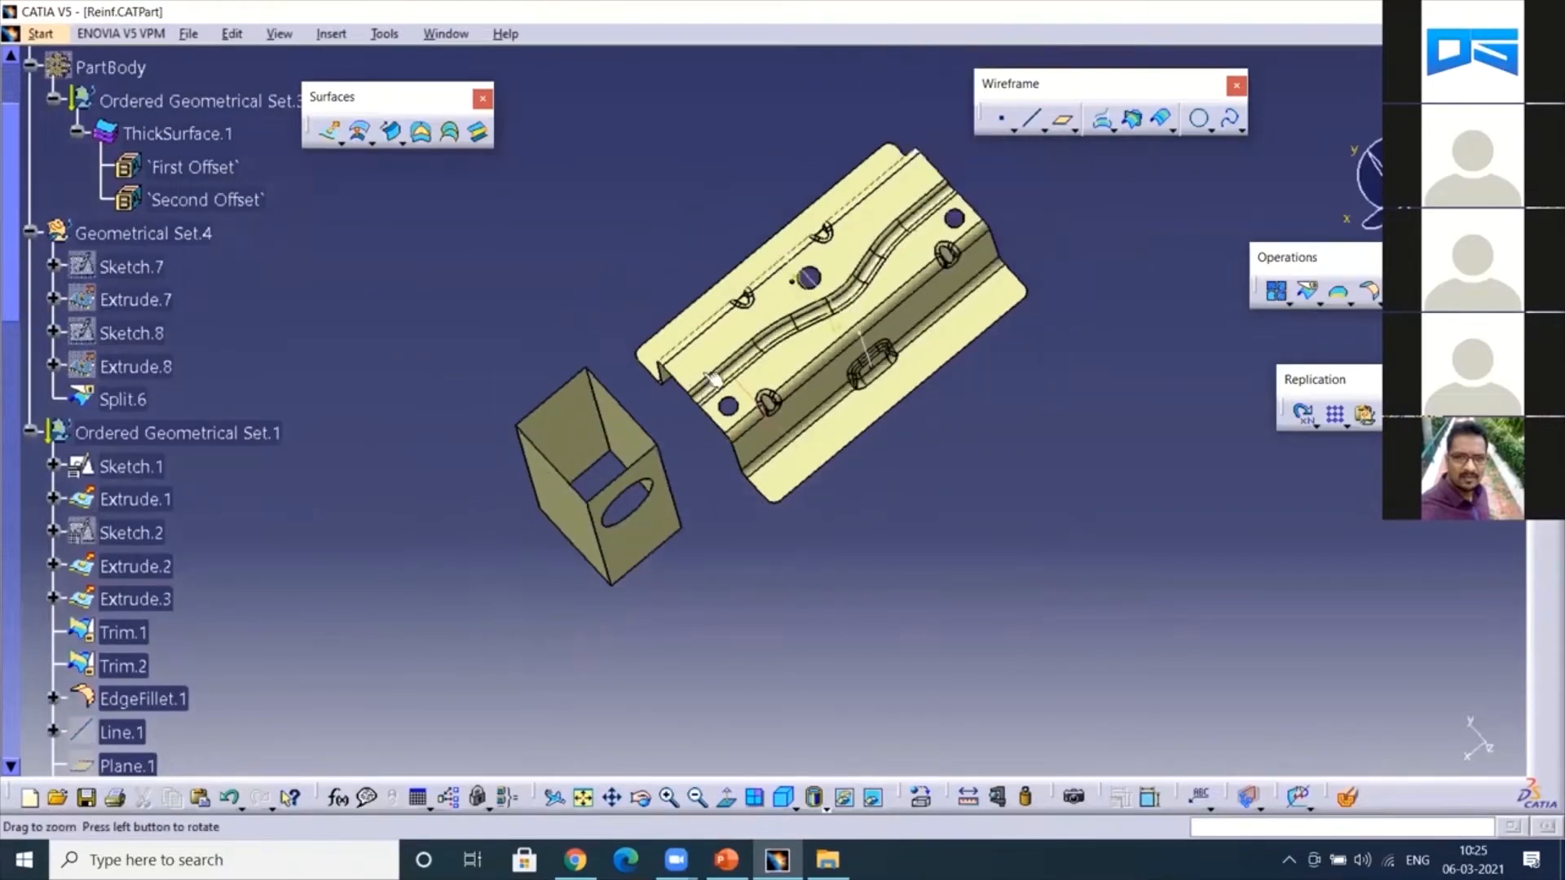
middle_drag(714, 381, 652, 481)
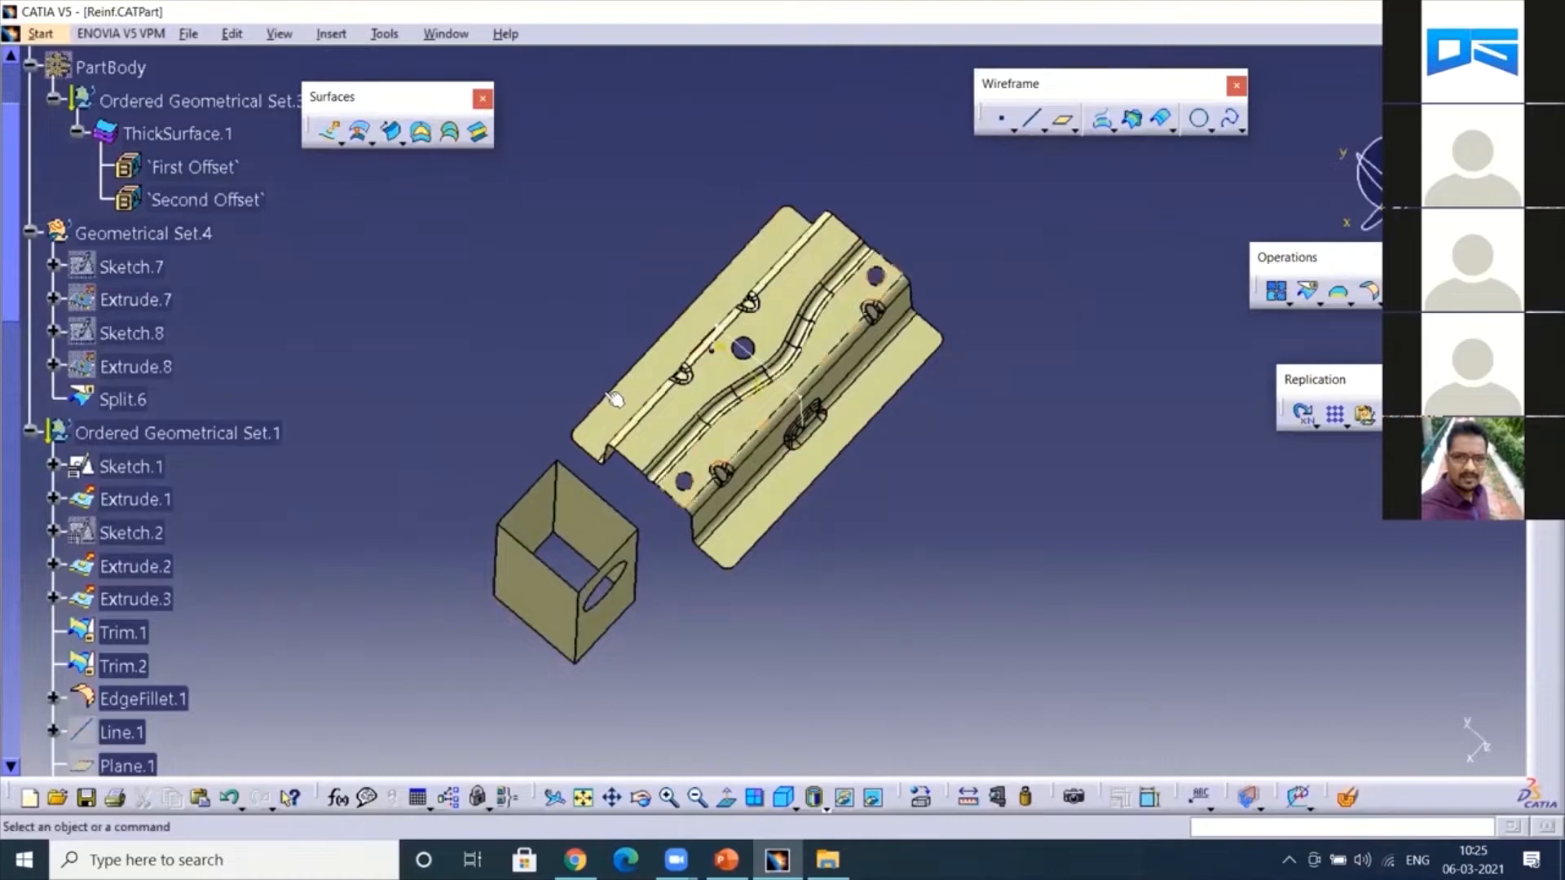
middle_drag(766, 573, 800, 635)
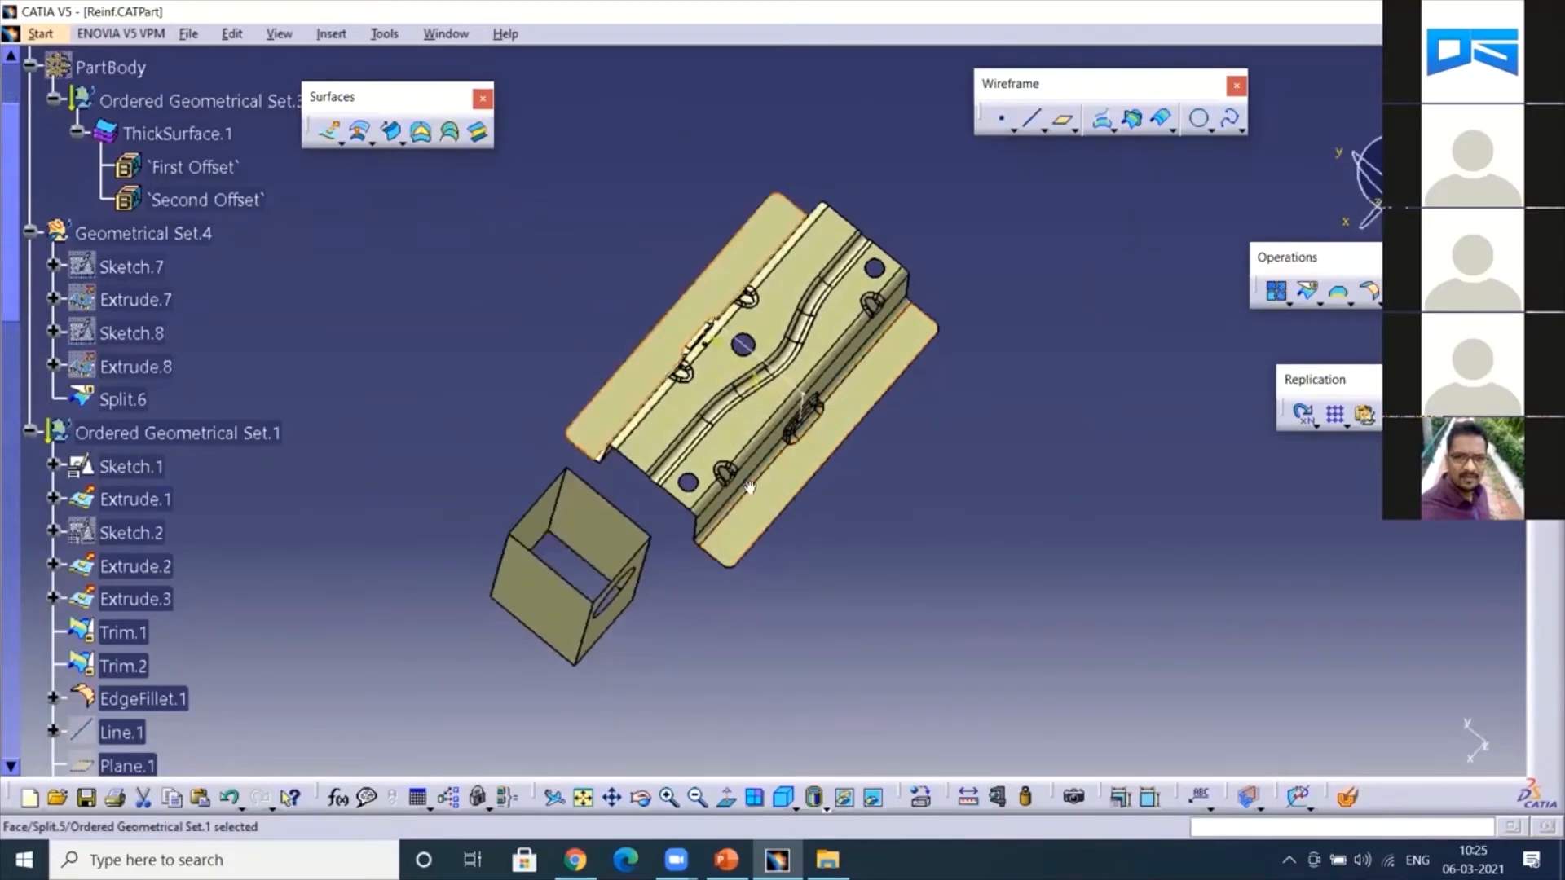
click(784, 532)
middle_drag(730, 594, 742, 579)
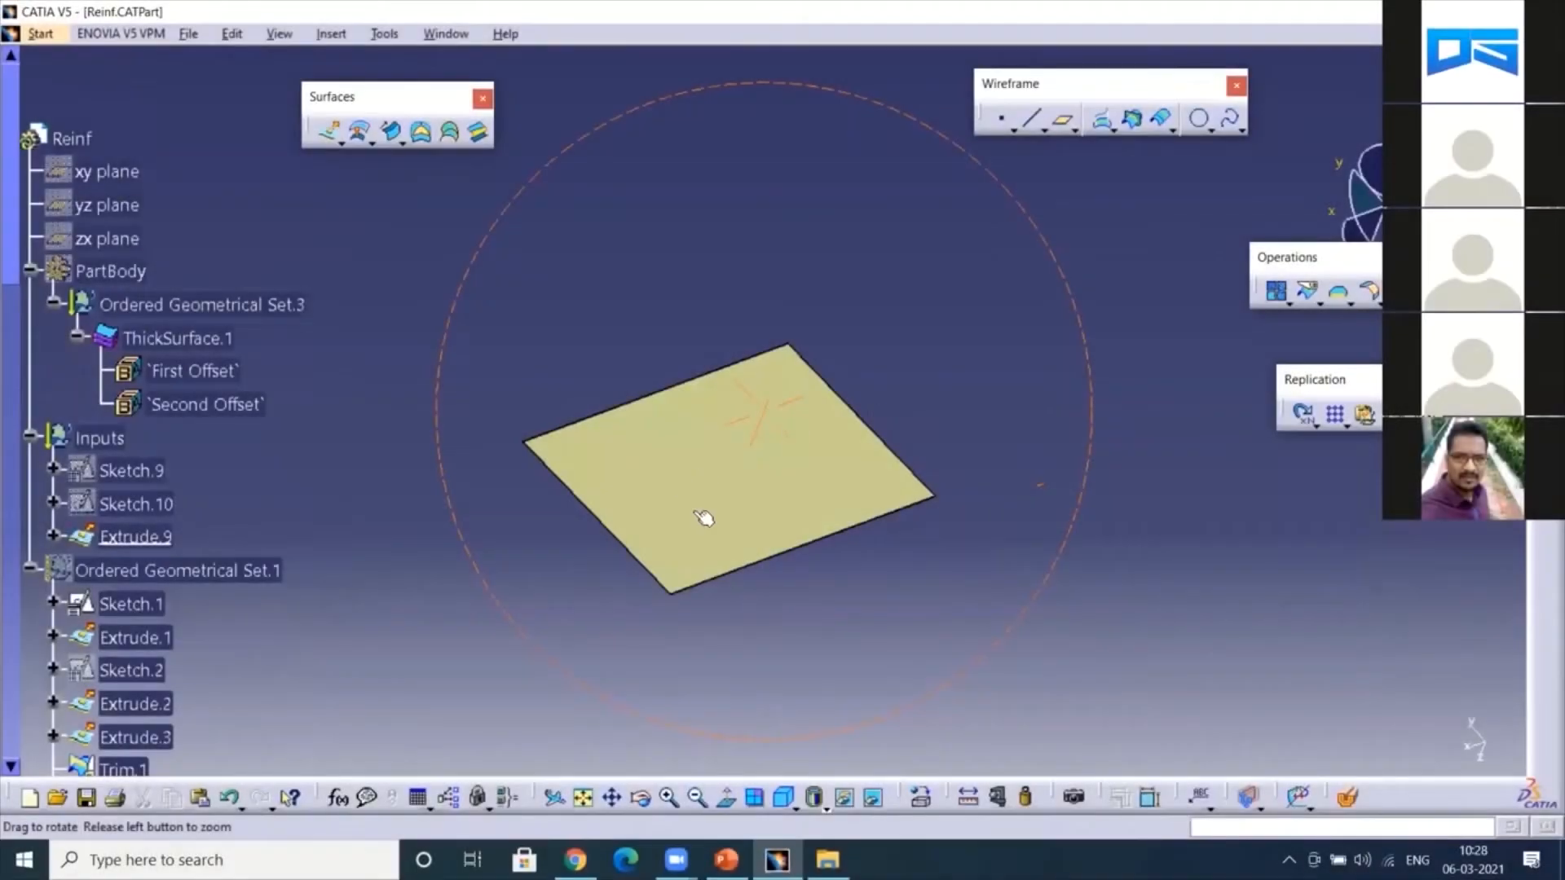
- Define Sketch.1 in Ordered Geometrical Set.1 as the in-work object and view its profile against the flat Extrude.9 surface
middle_drag(653, 535, 769, 437)
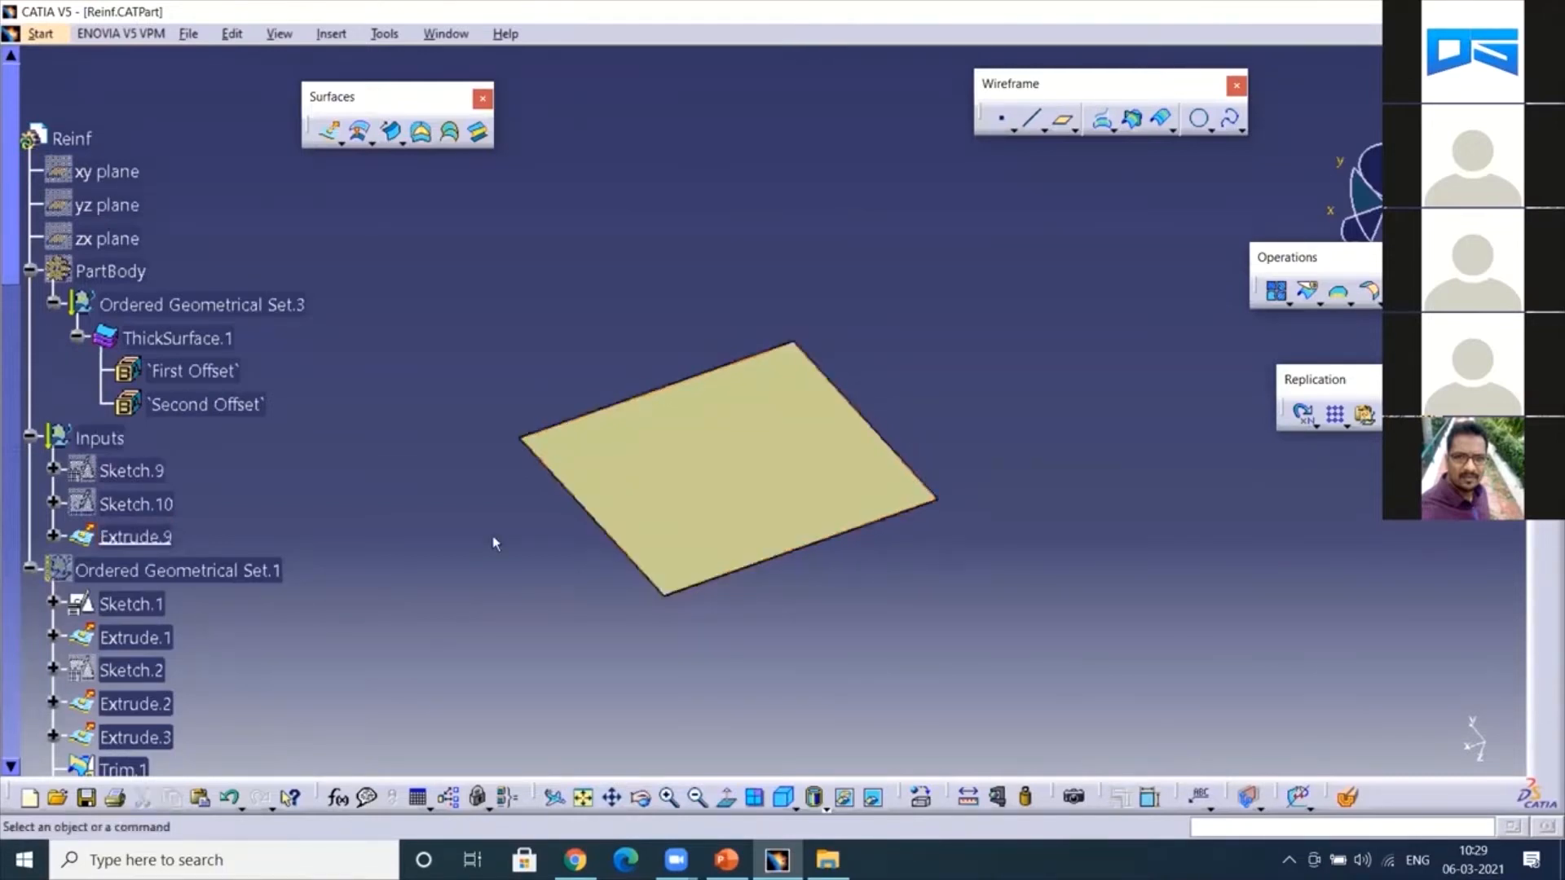
click(671, 476)
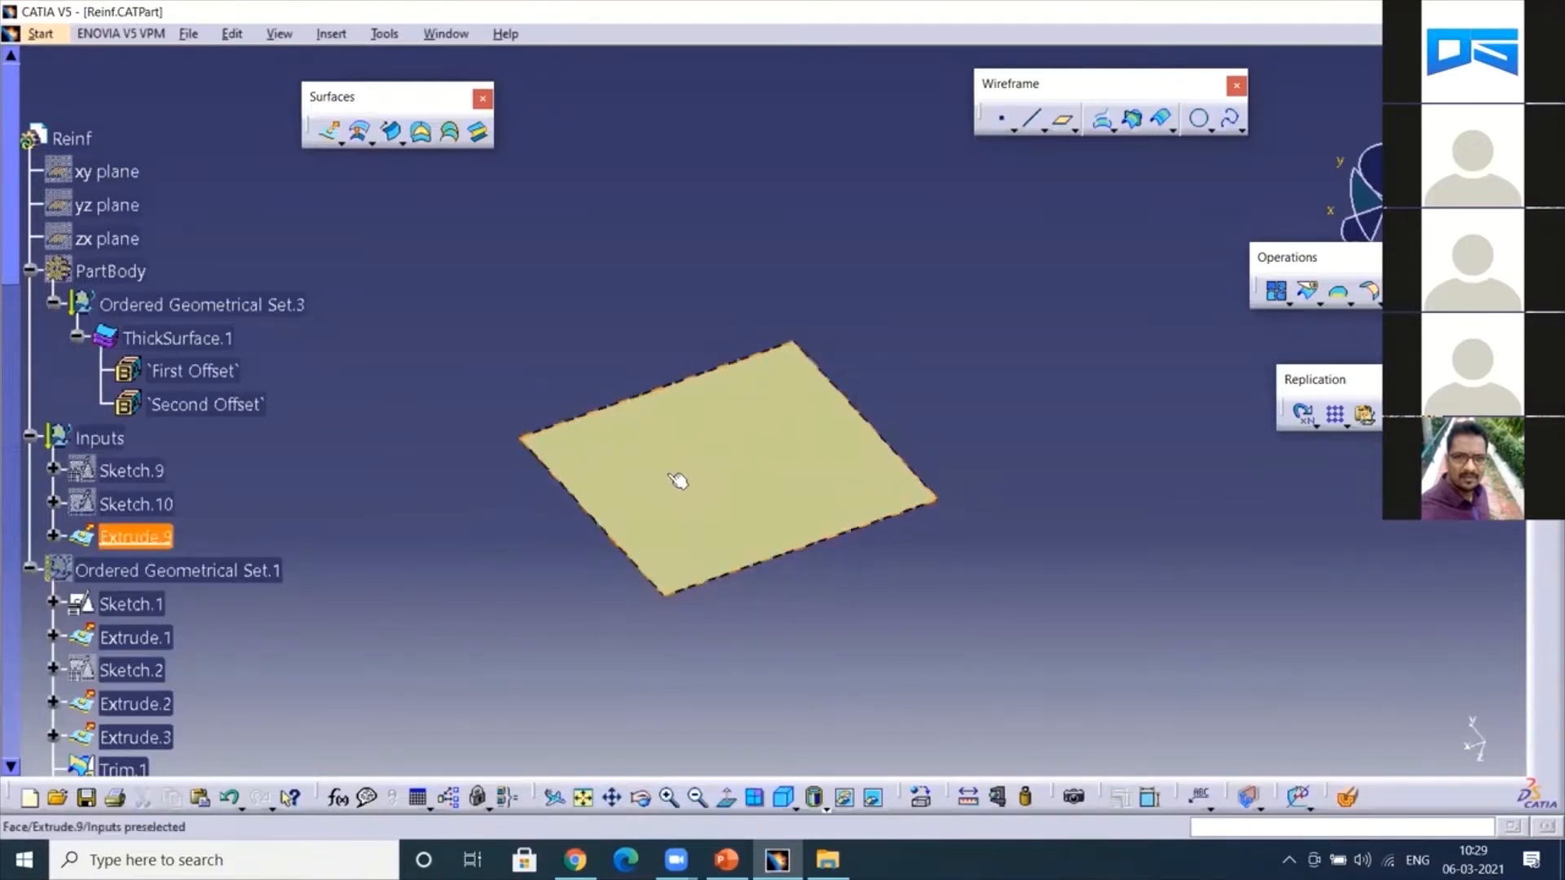
click(345, 590)
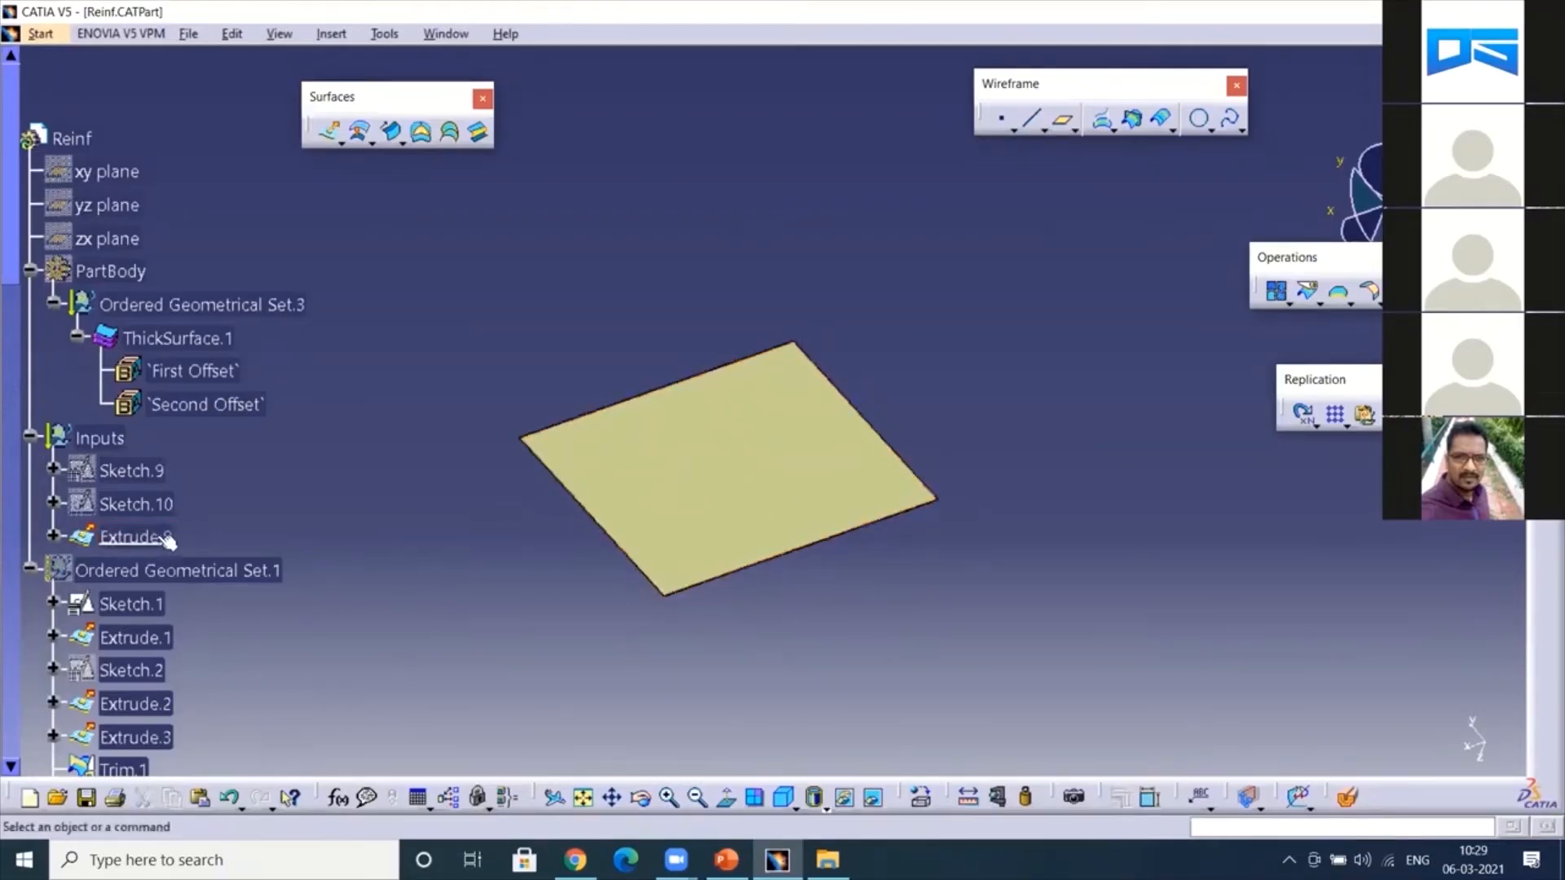
right_click(137, 604)
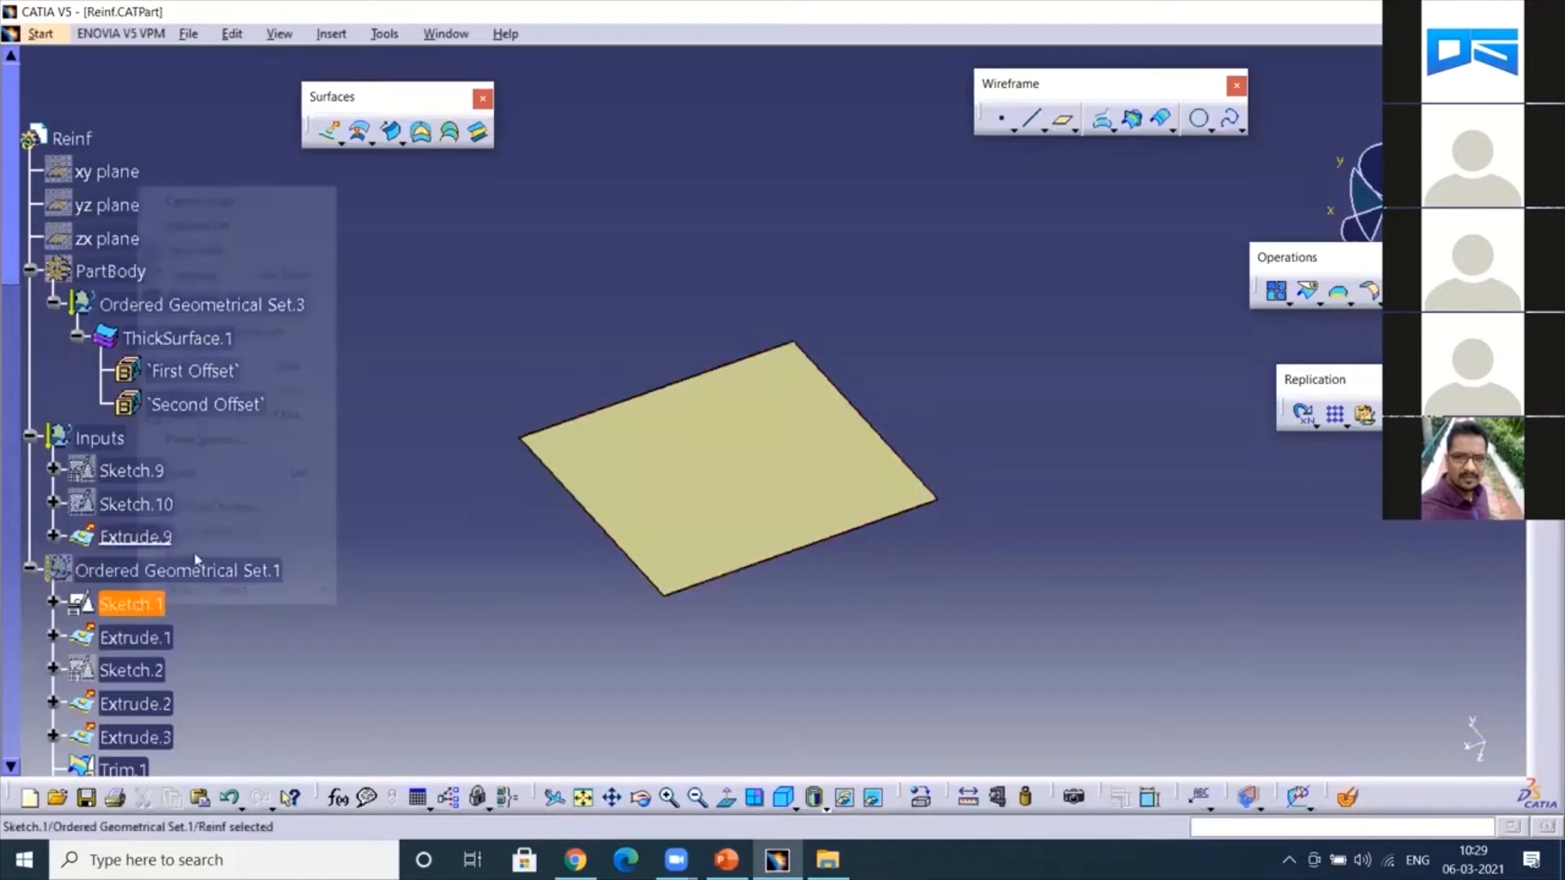
click(224, 333)
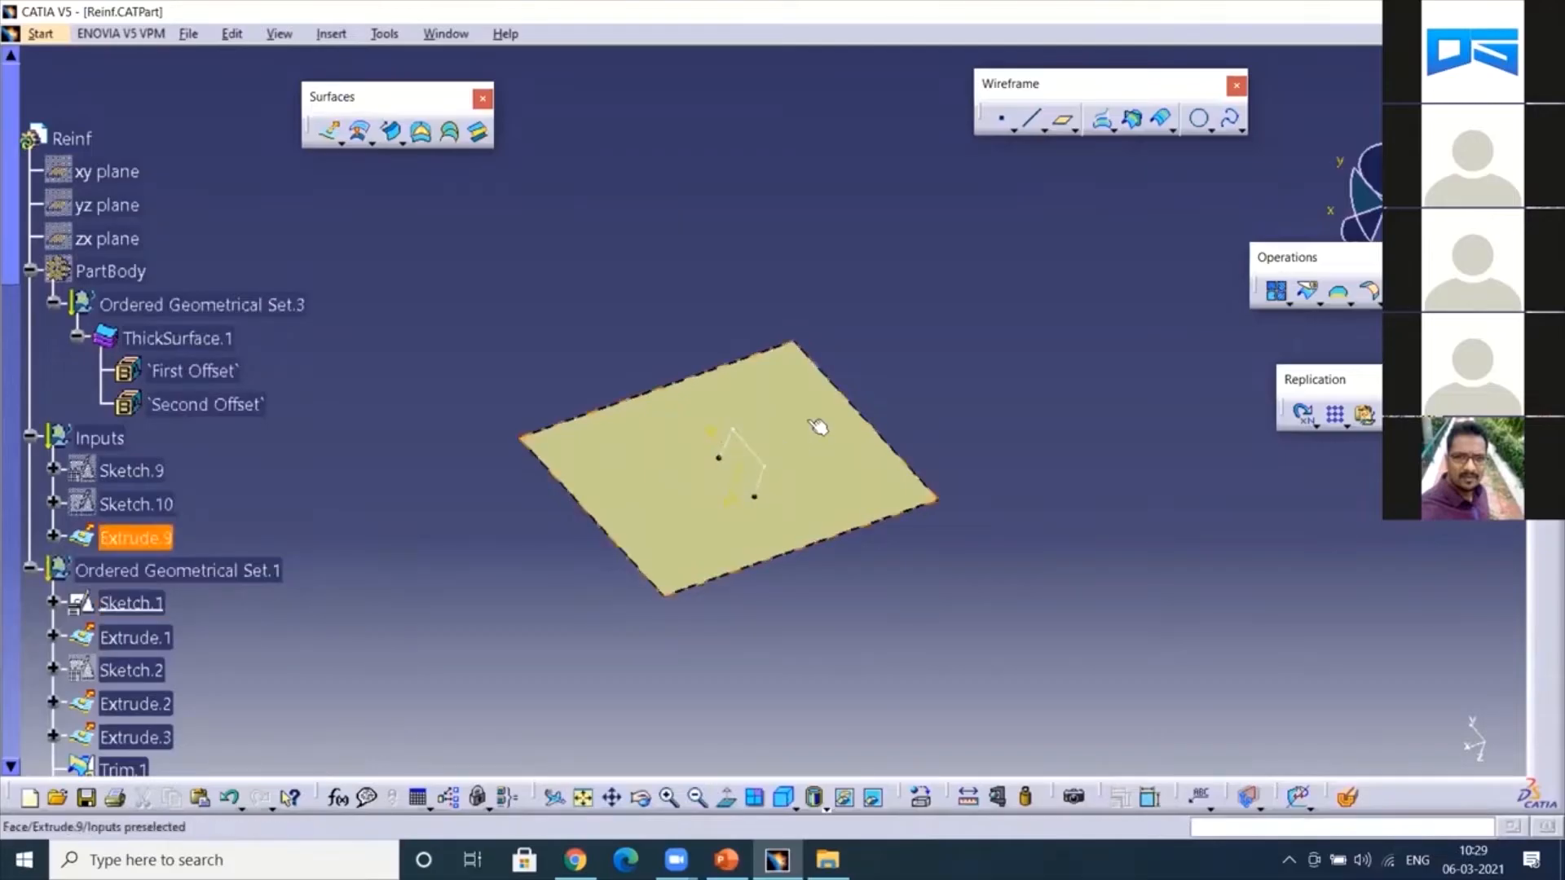
middle_drag(811, 622, 725, 537)
click(783, 649)
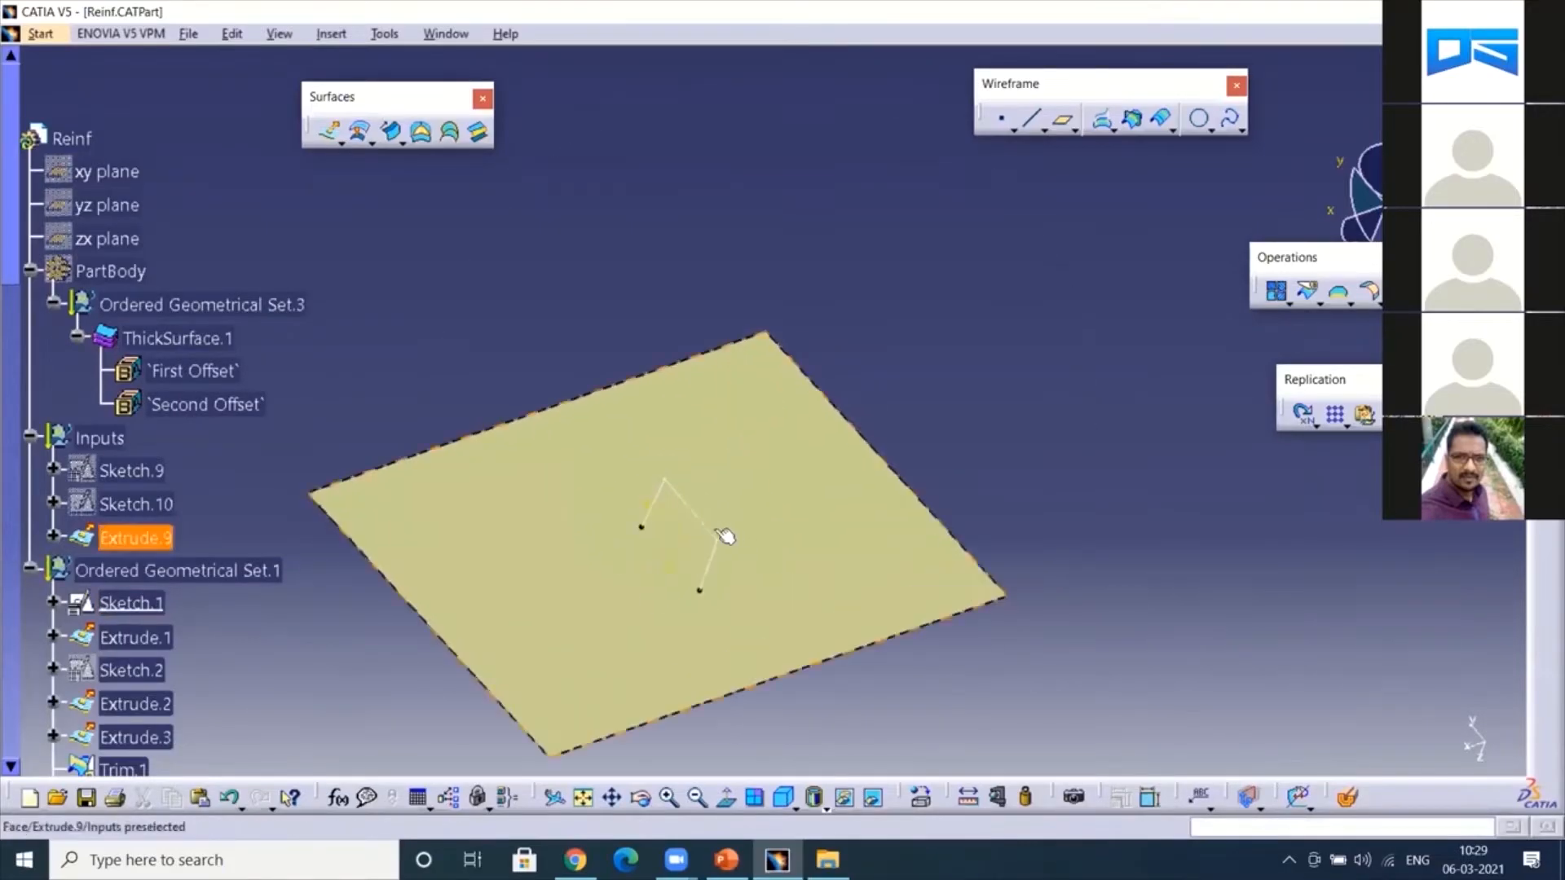
- Advance the in-work object to Extrude.1 in Ordered Geometrical Set.1 and view the channel surface from several angles
scroll(230, 245, down, 3)
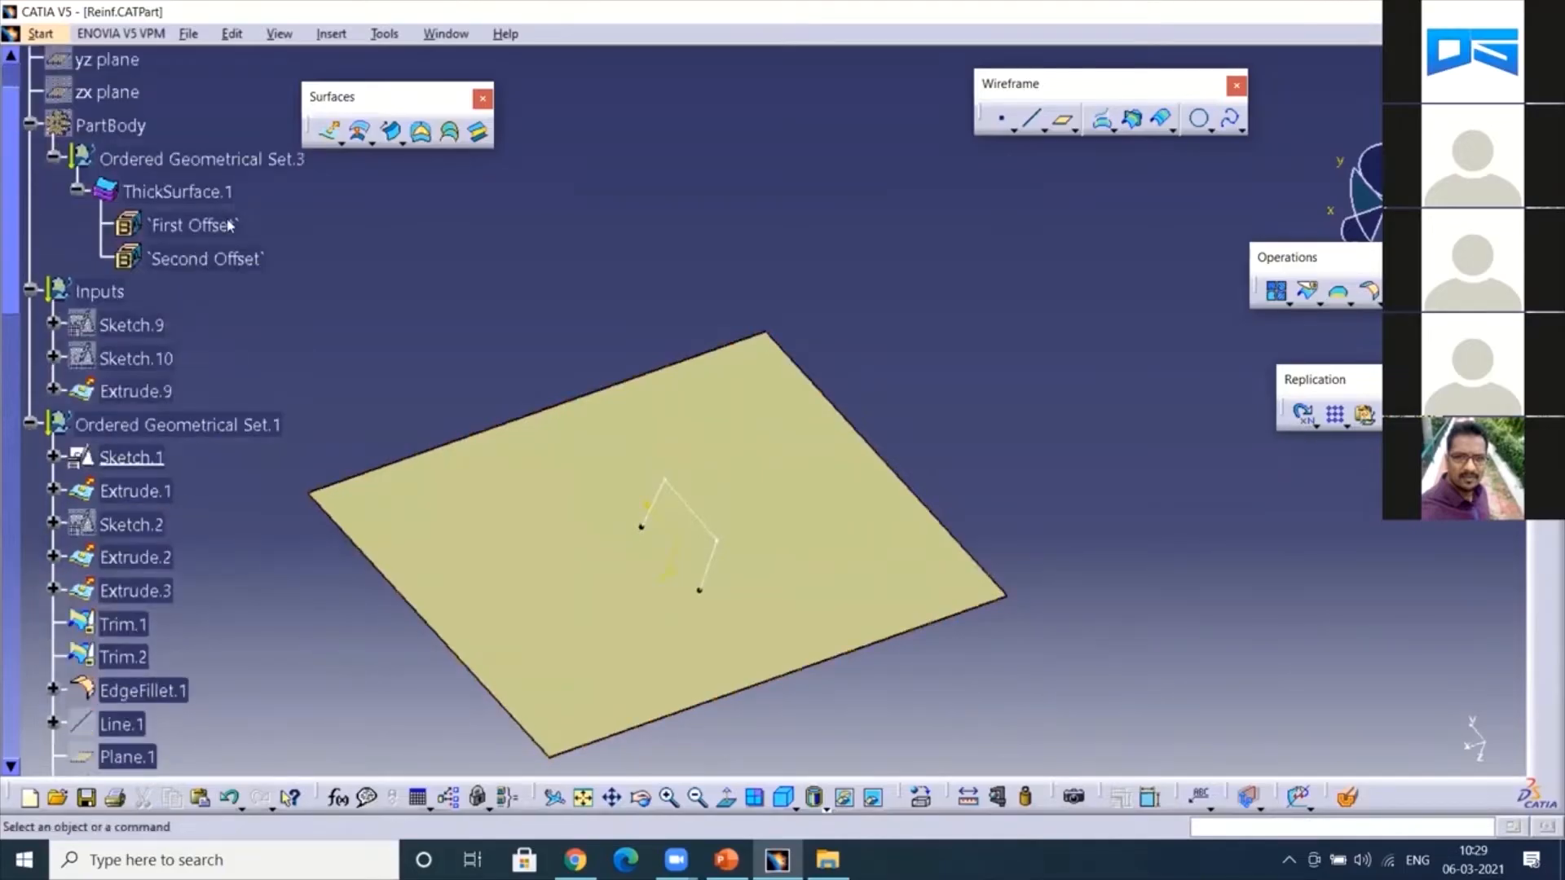
right_click(147, 490)
click(245, 221)
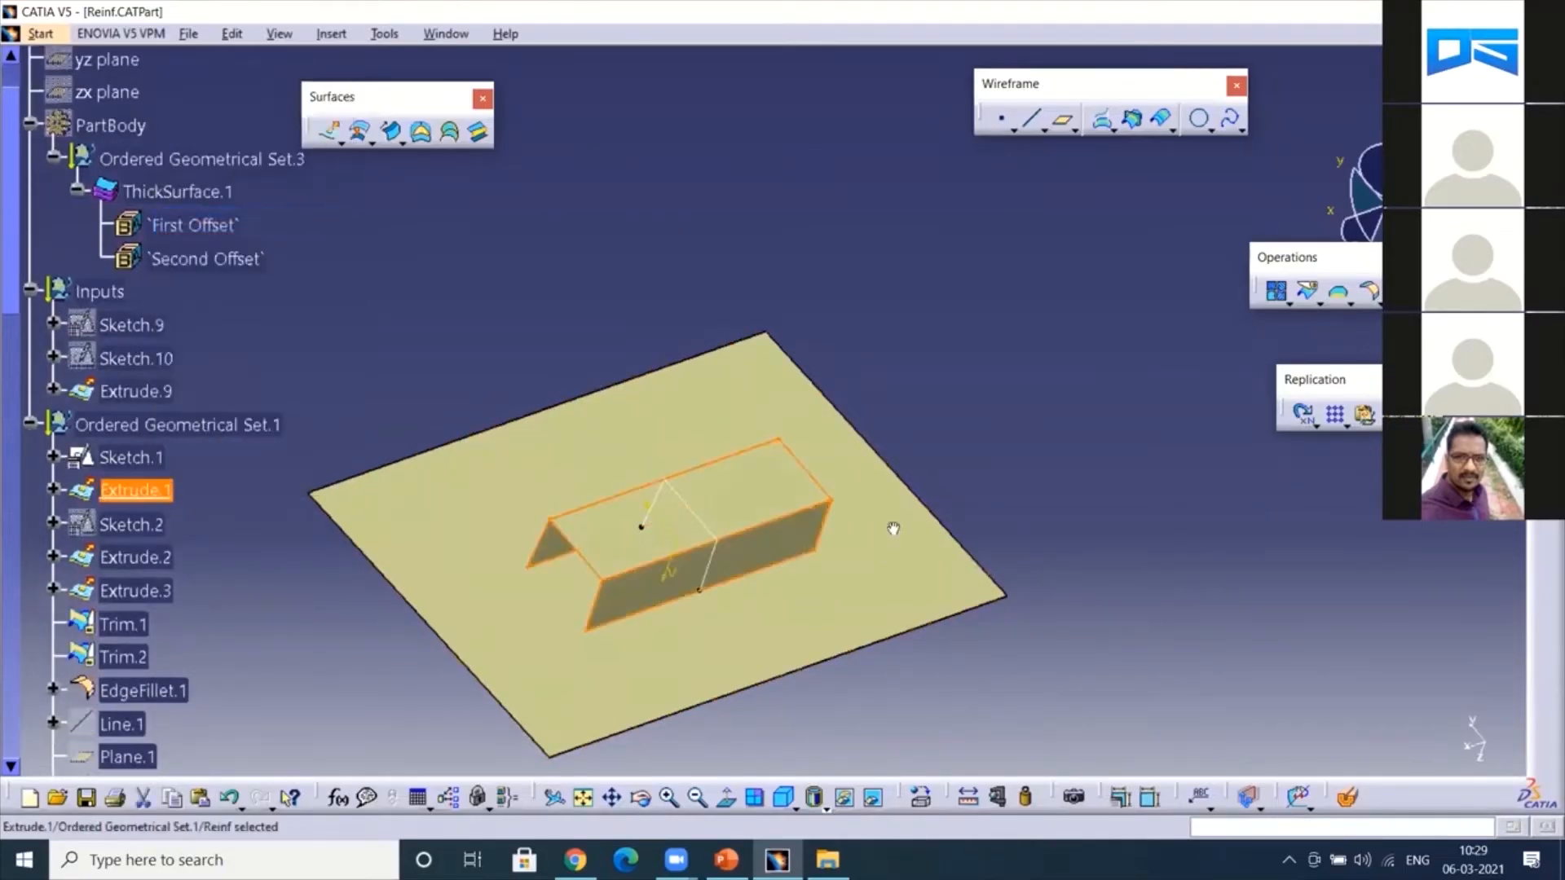
middle_drag(996, 491, 1013, 496)
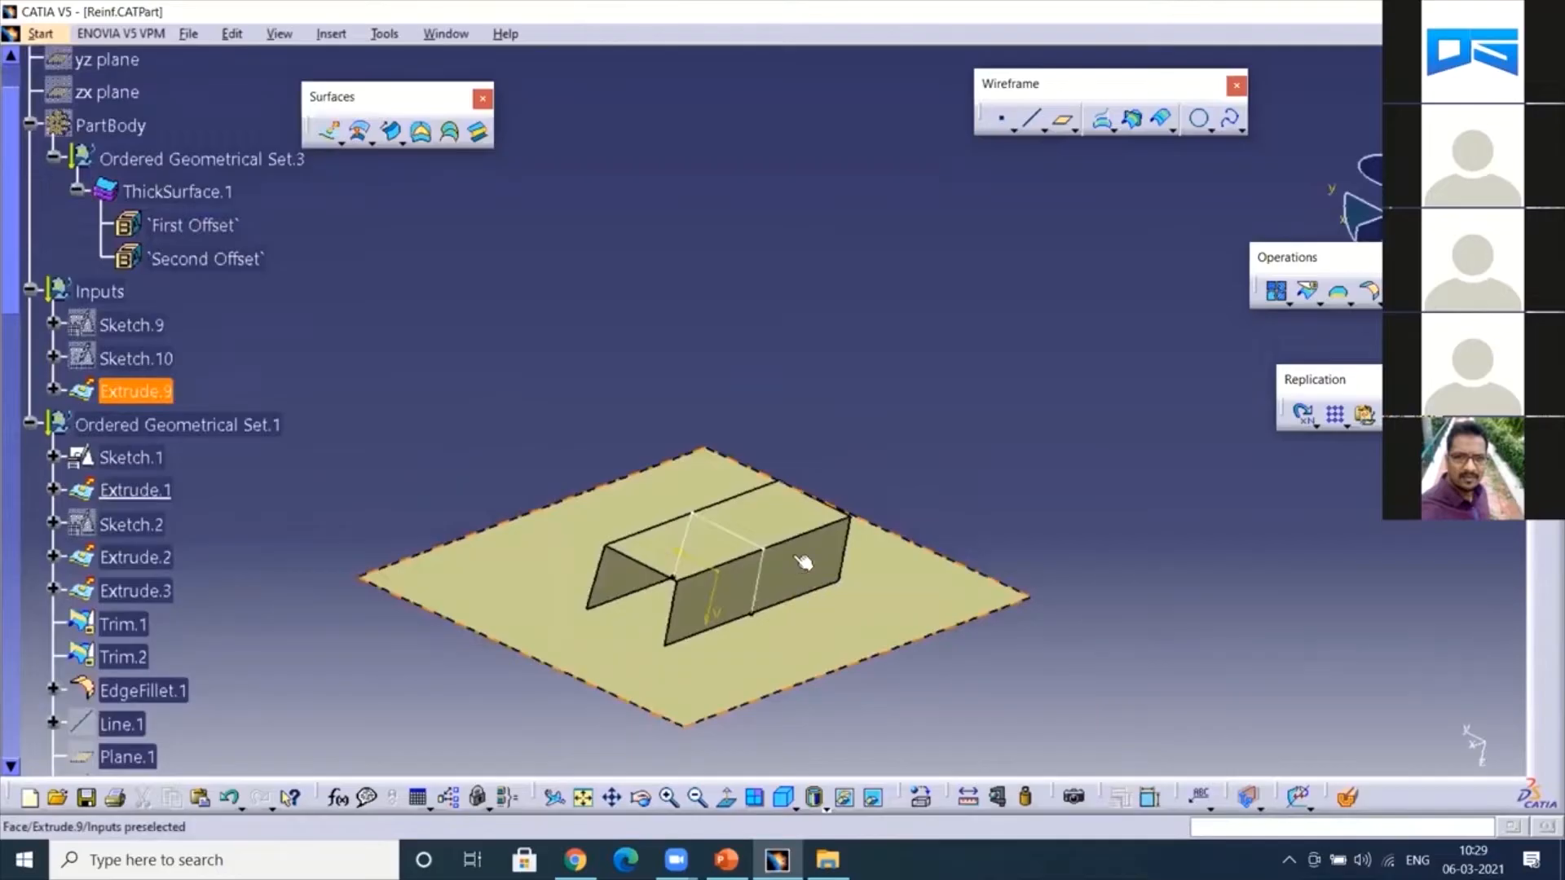
middle_drag(776, 534, 789, 545)
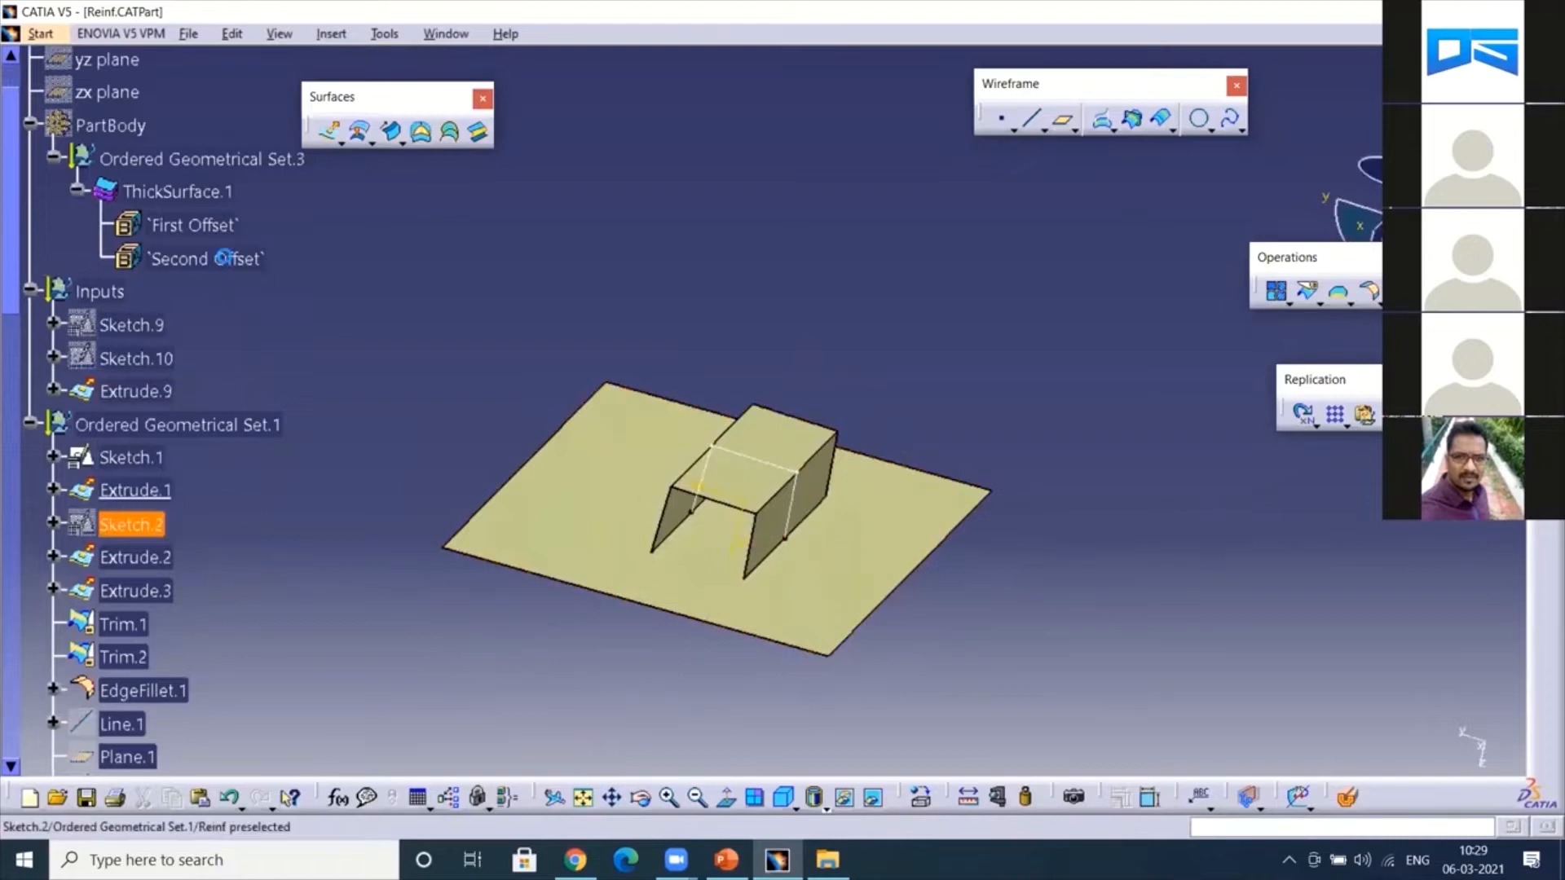
- Advance the in-work object to Sketch.2 in Ordered Geometrical Set.1 and view the sketch line up close
right_click(159, 526)
click(237, 252)
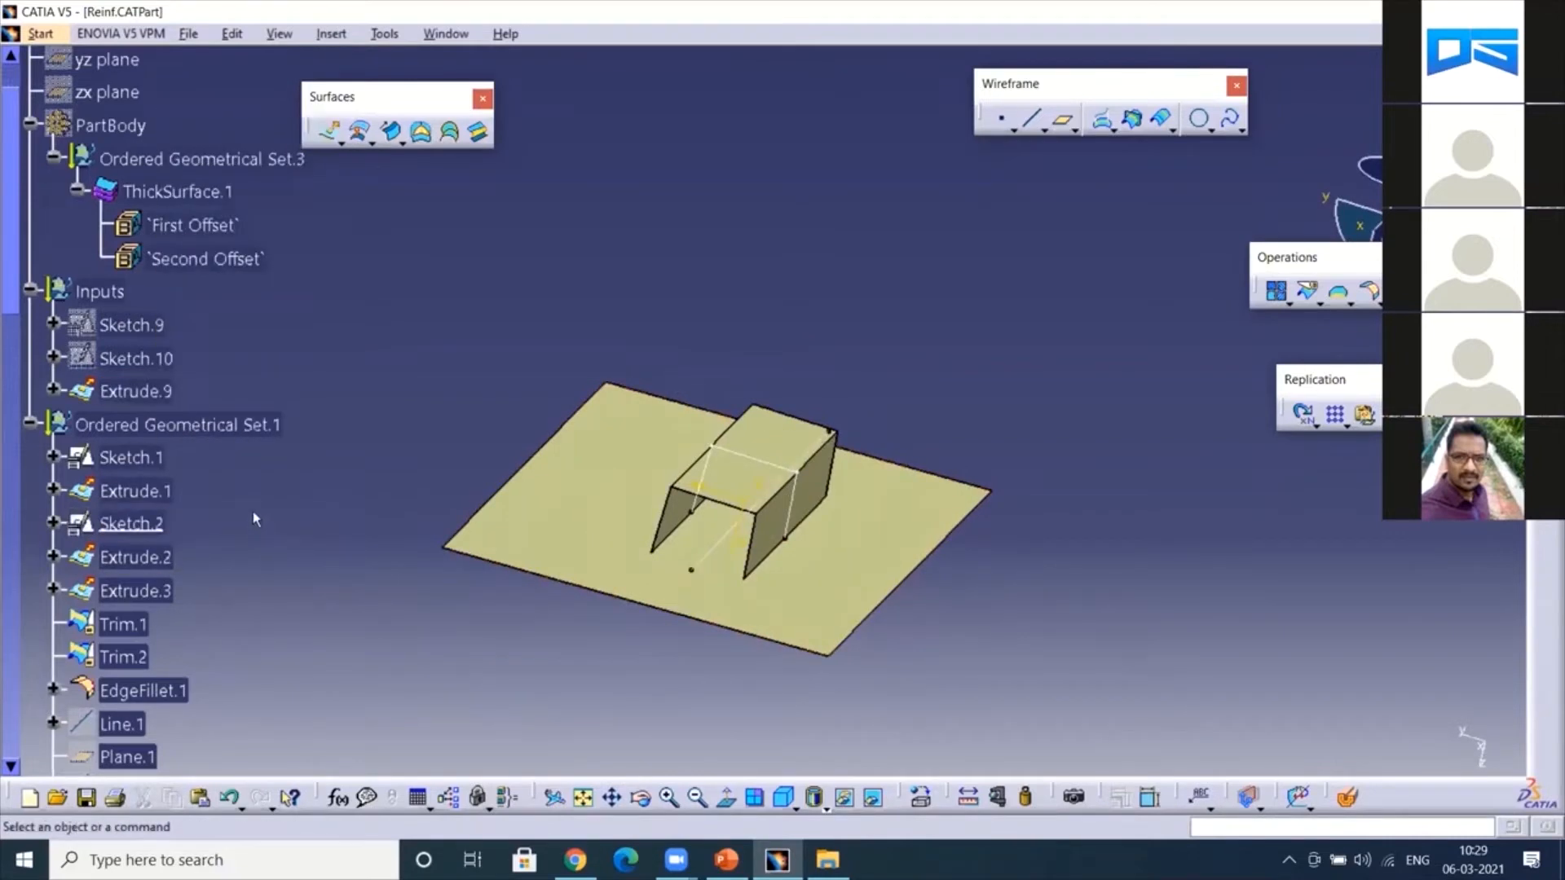
middle_drag(1151, 504, 722, 534)
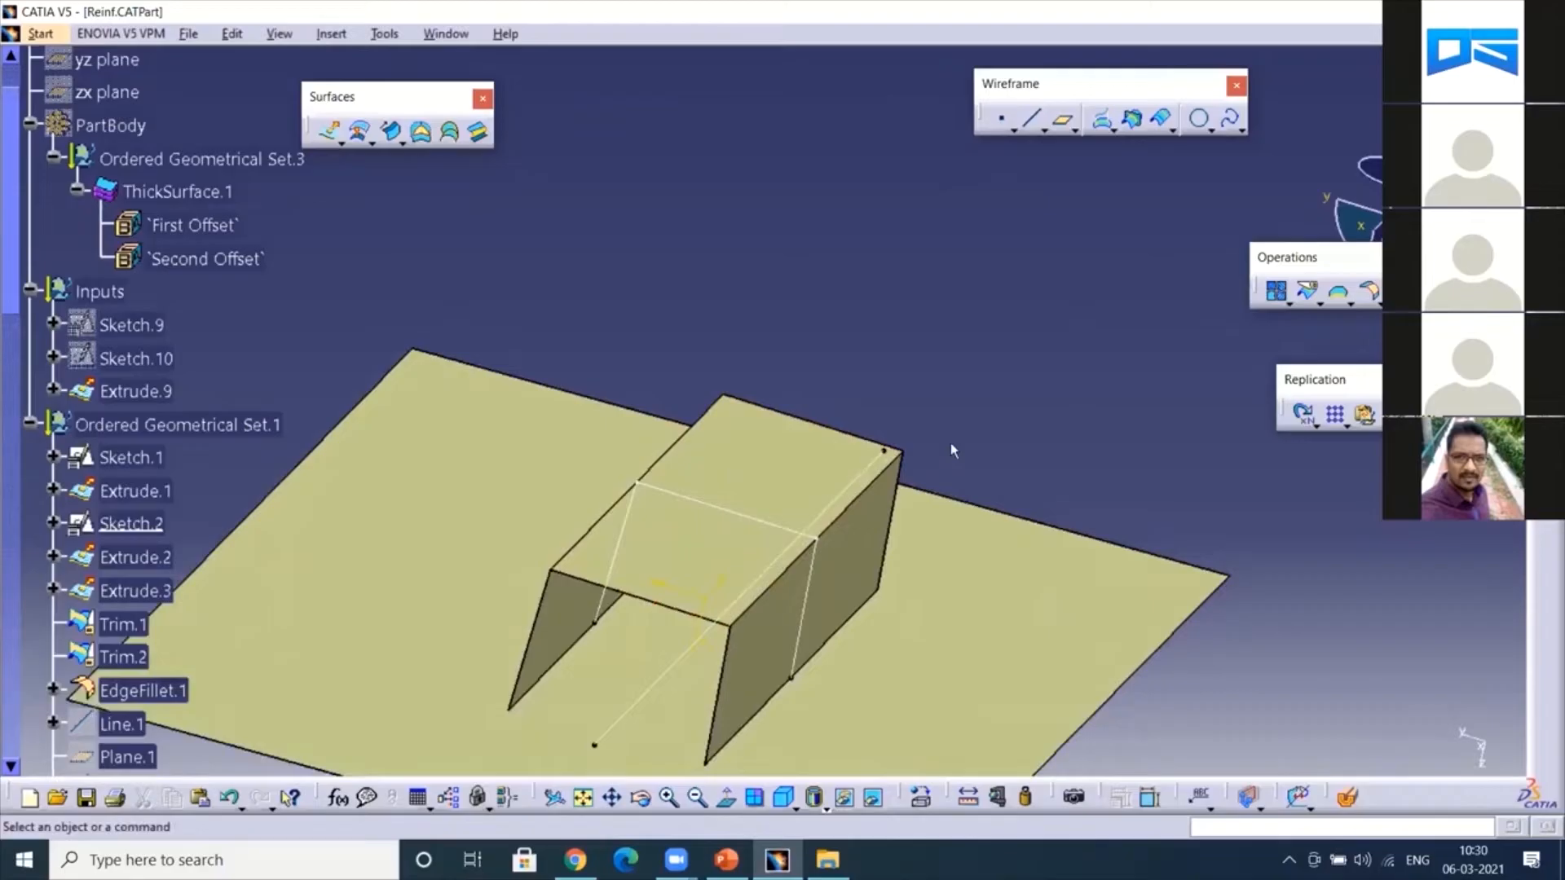
- Examine the channel surface and the sketch line against the flat Extrude.9 surface from several angles
middle_drag(844, 561, 816, 460)
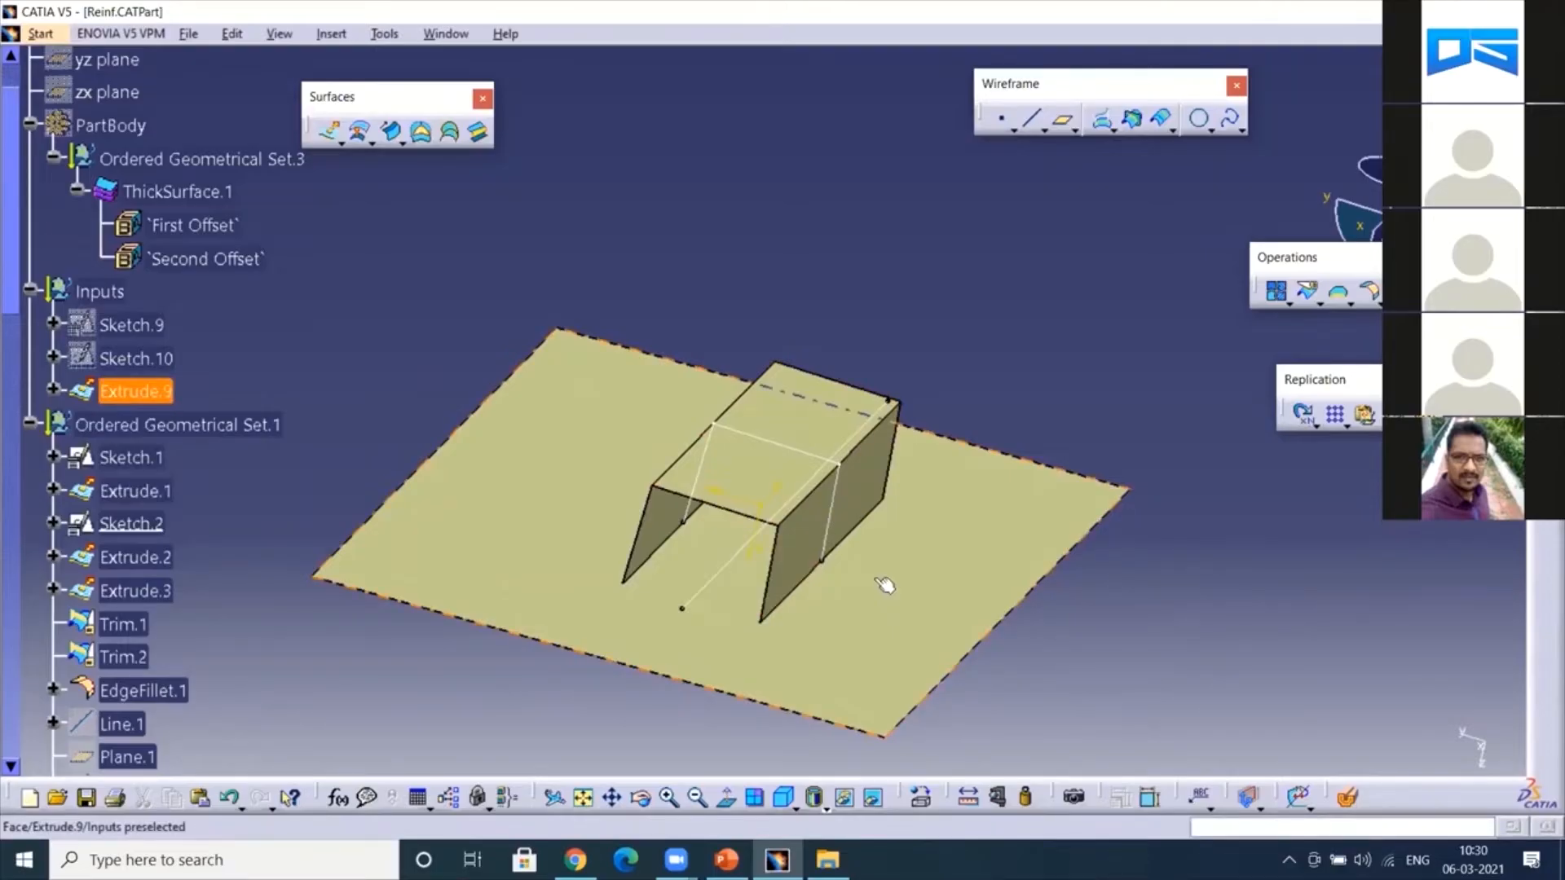
middle_drag(913, 479, 838, 479)
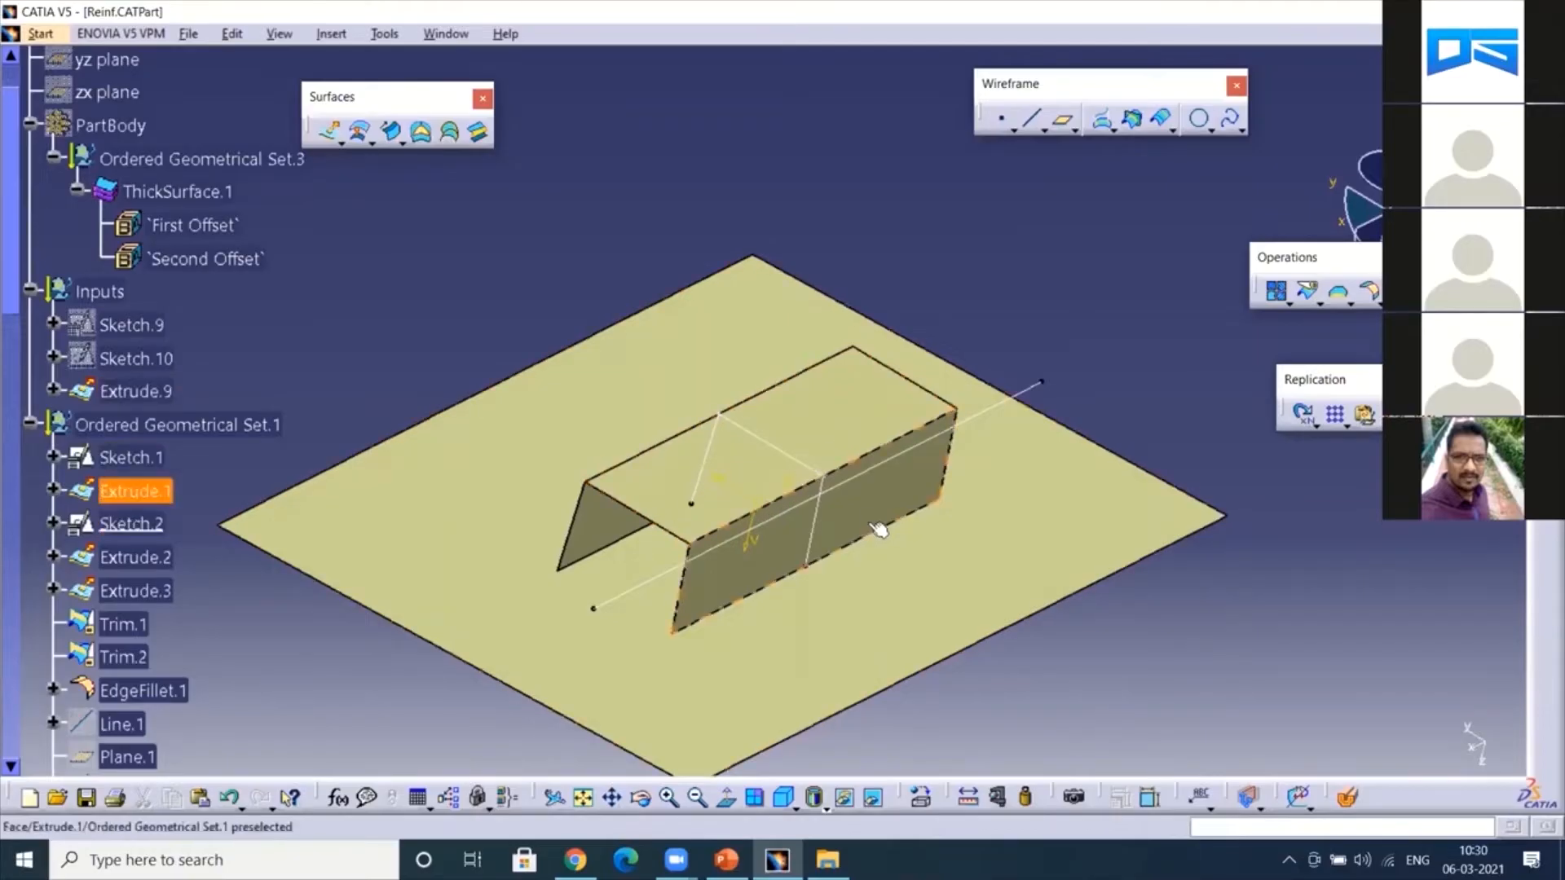
middle_drag(835, 511, 714, 481)
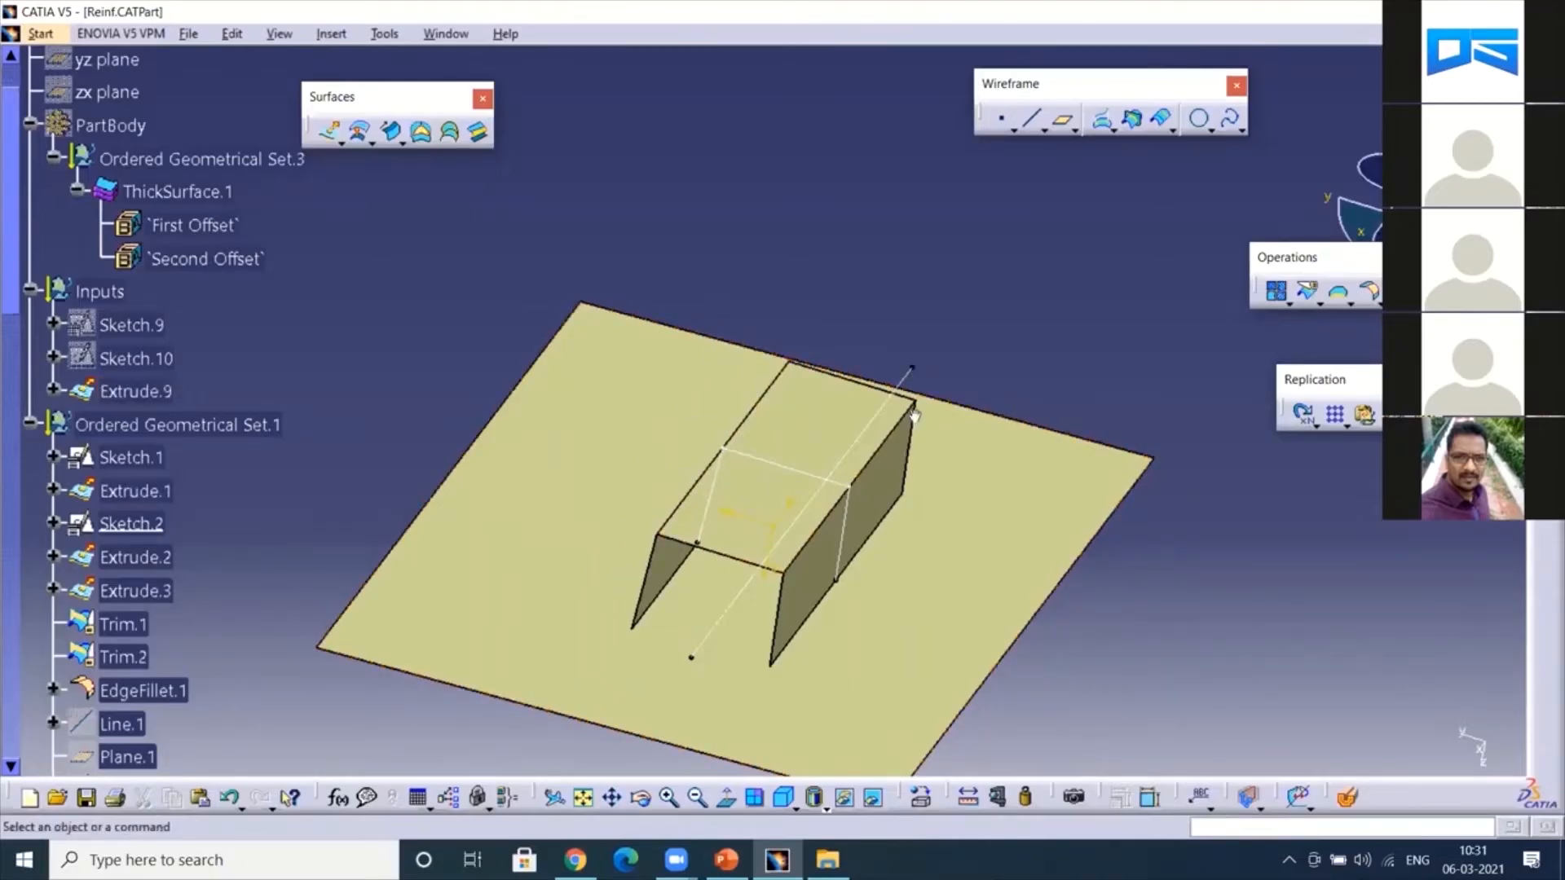
middle_drag(915, 416, 714, 548)
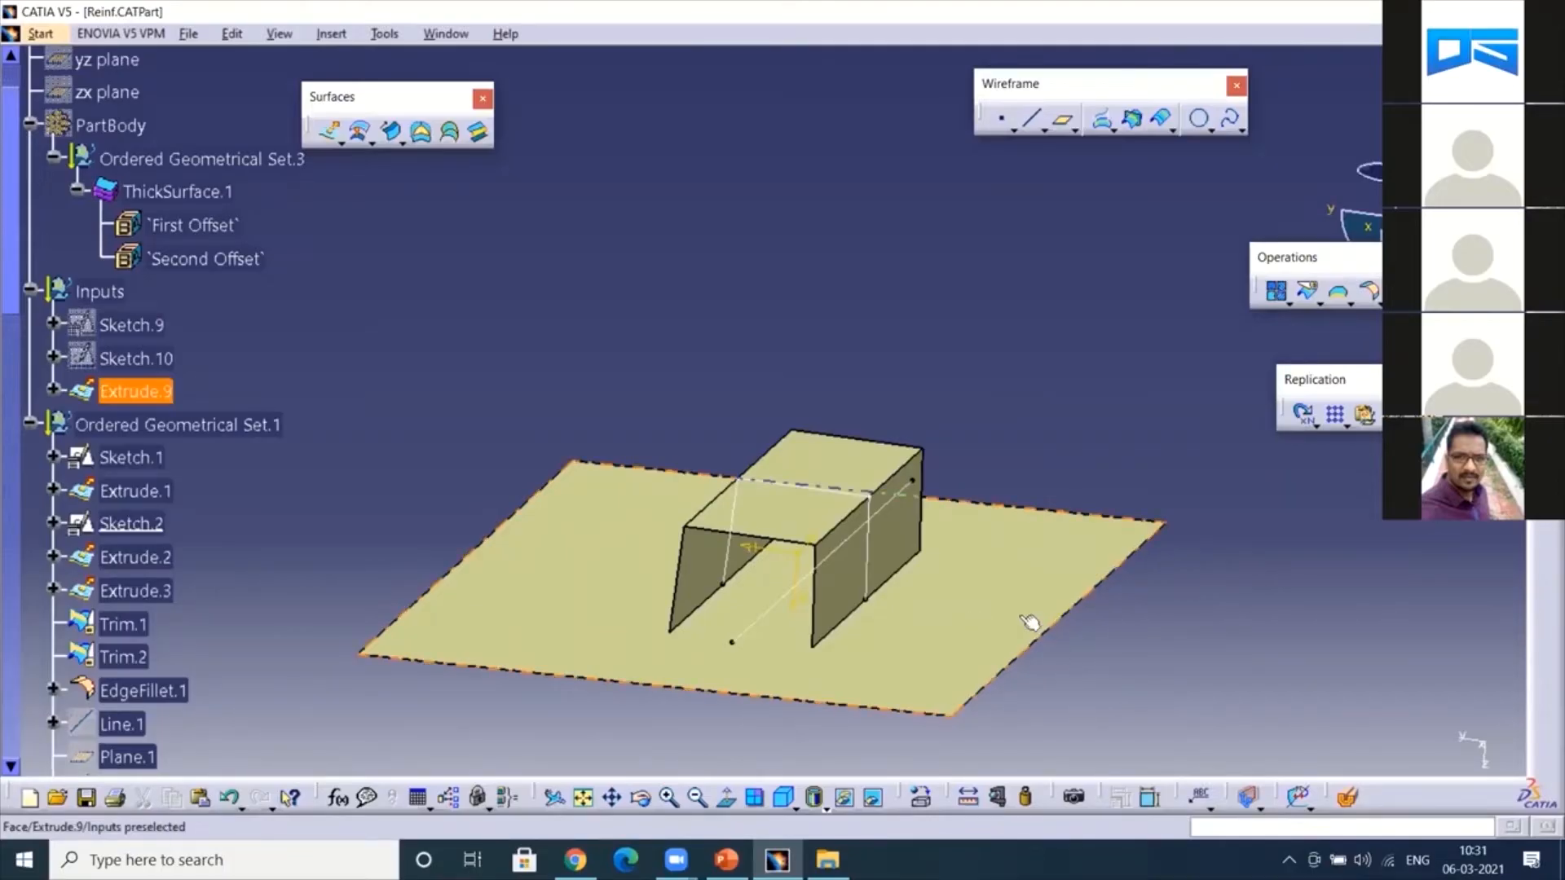
click(998, 613)
click(1109, 357)
click(624, 552)
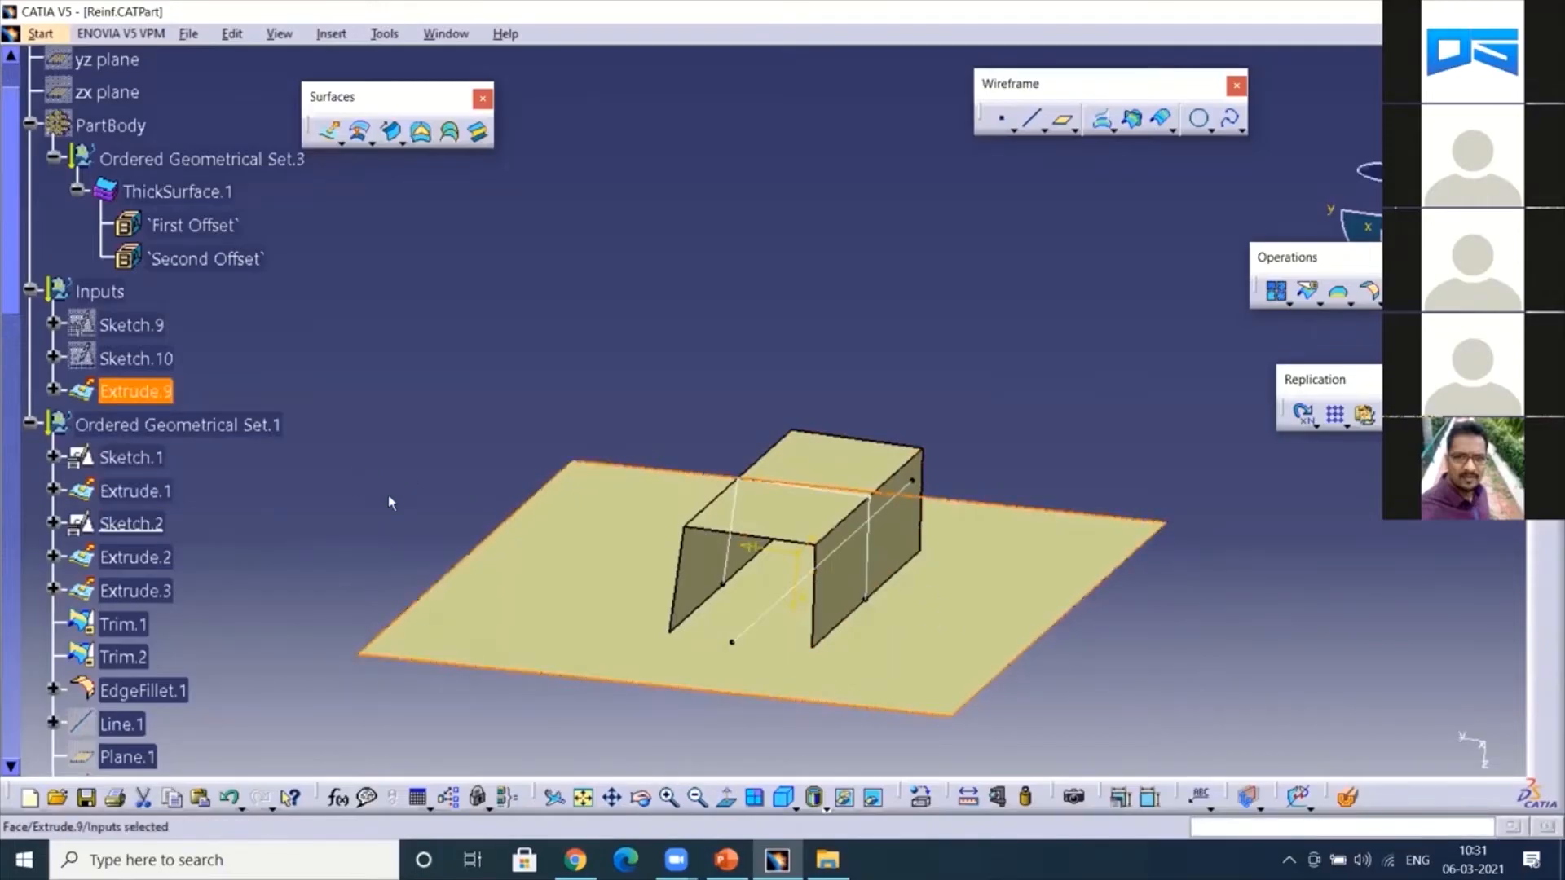
click(900, 308)
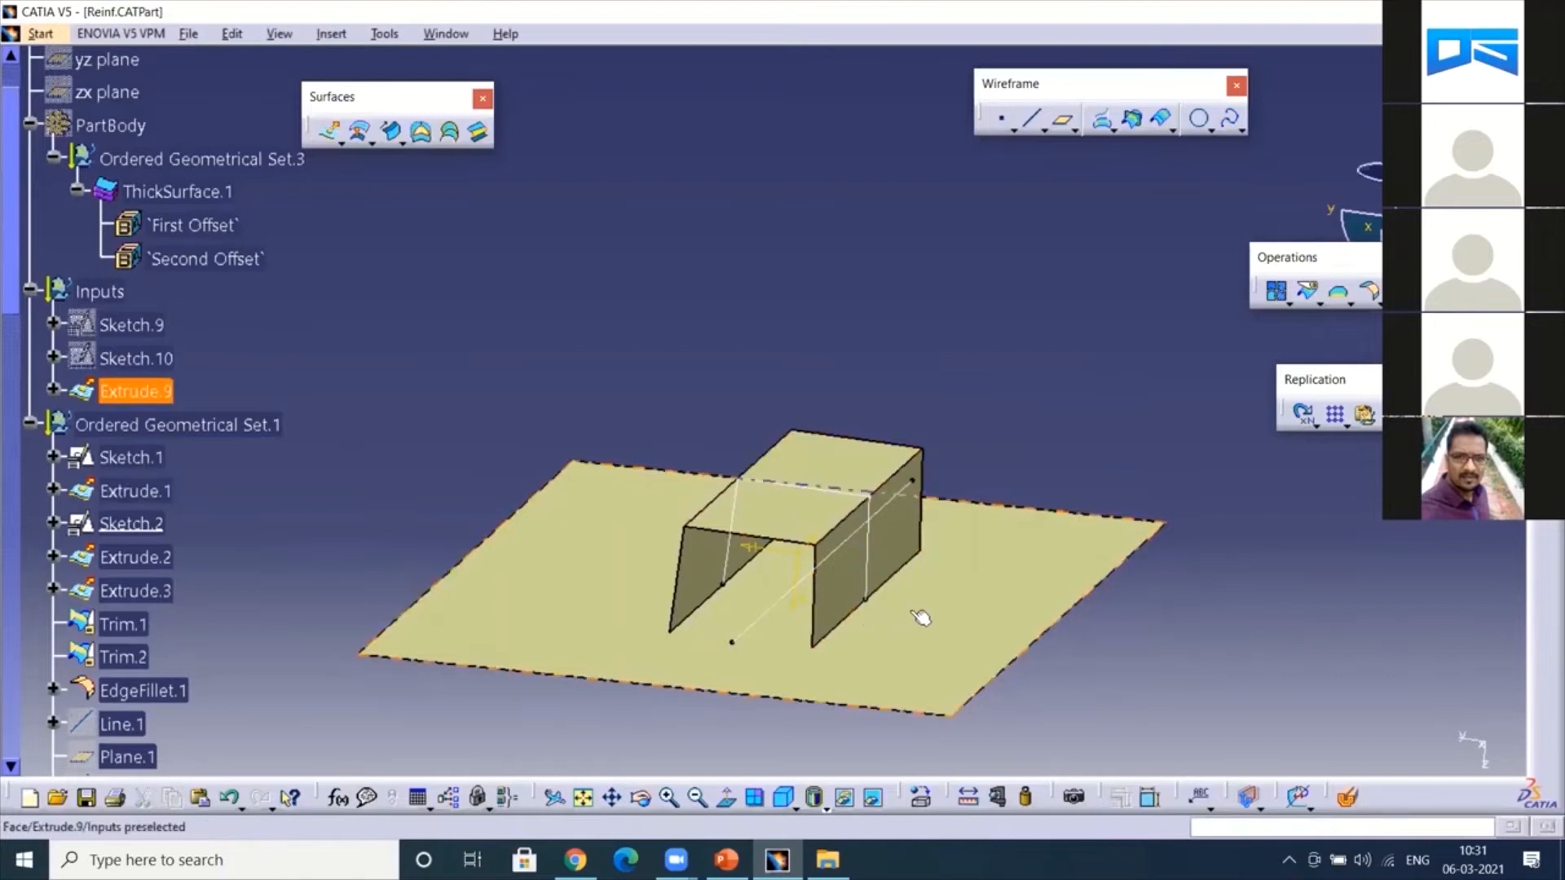
click(732, 605)
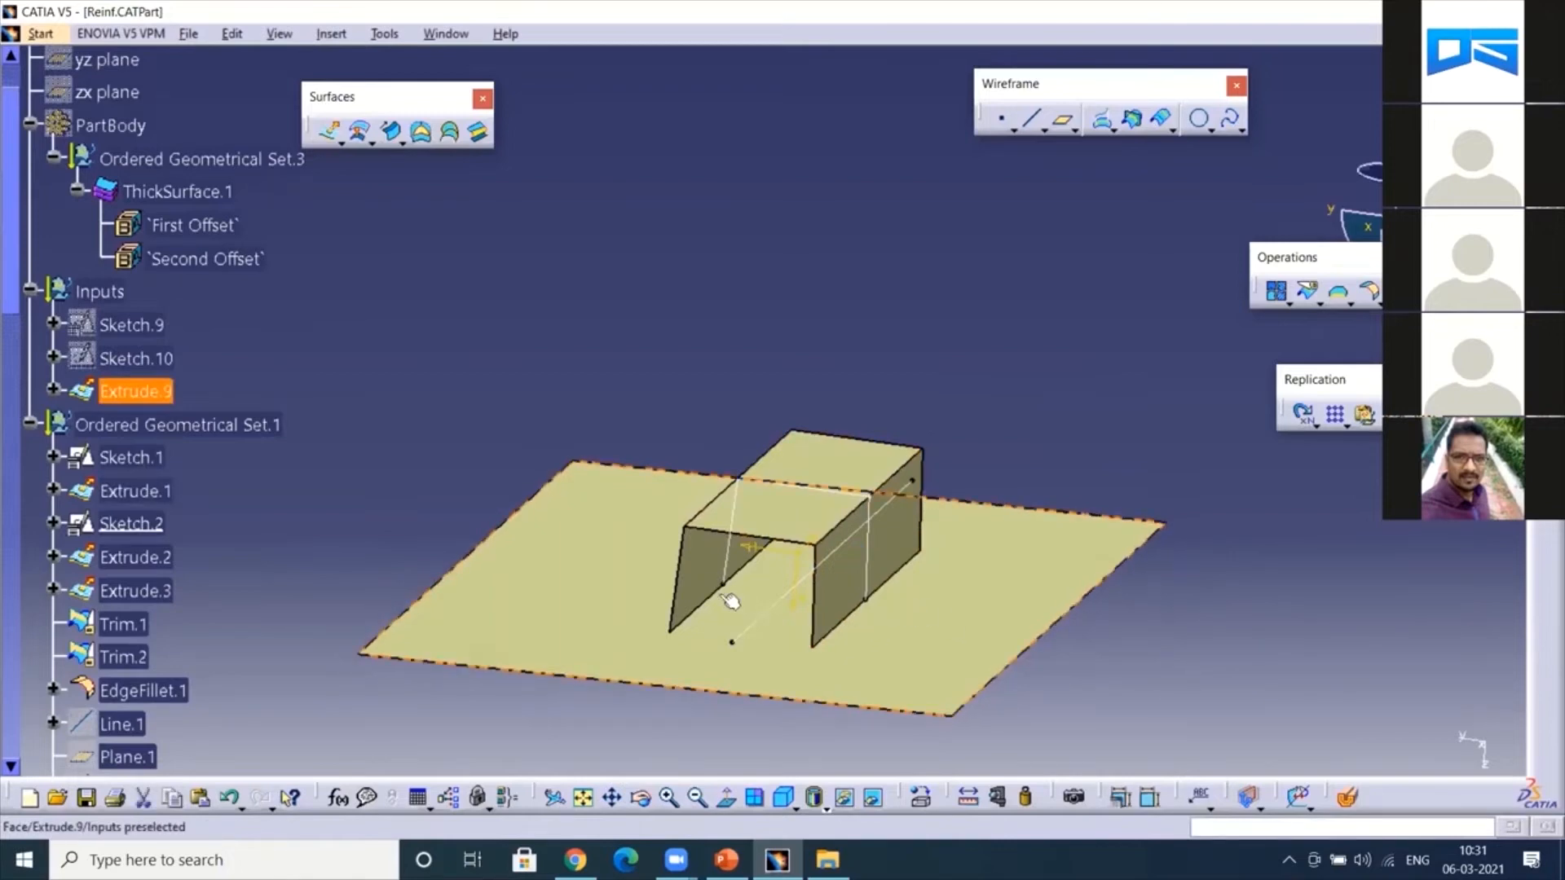
click(1026, 401)
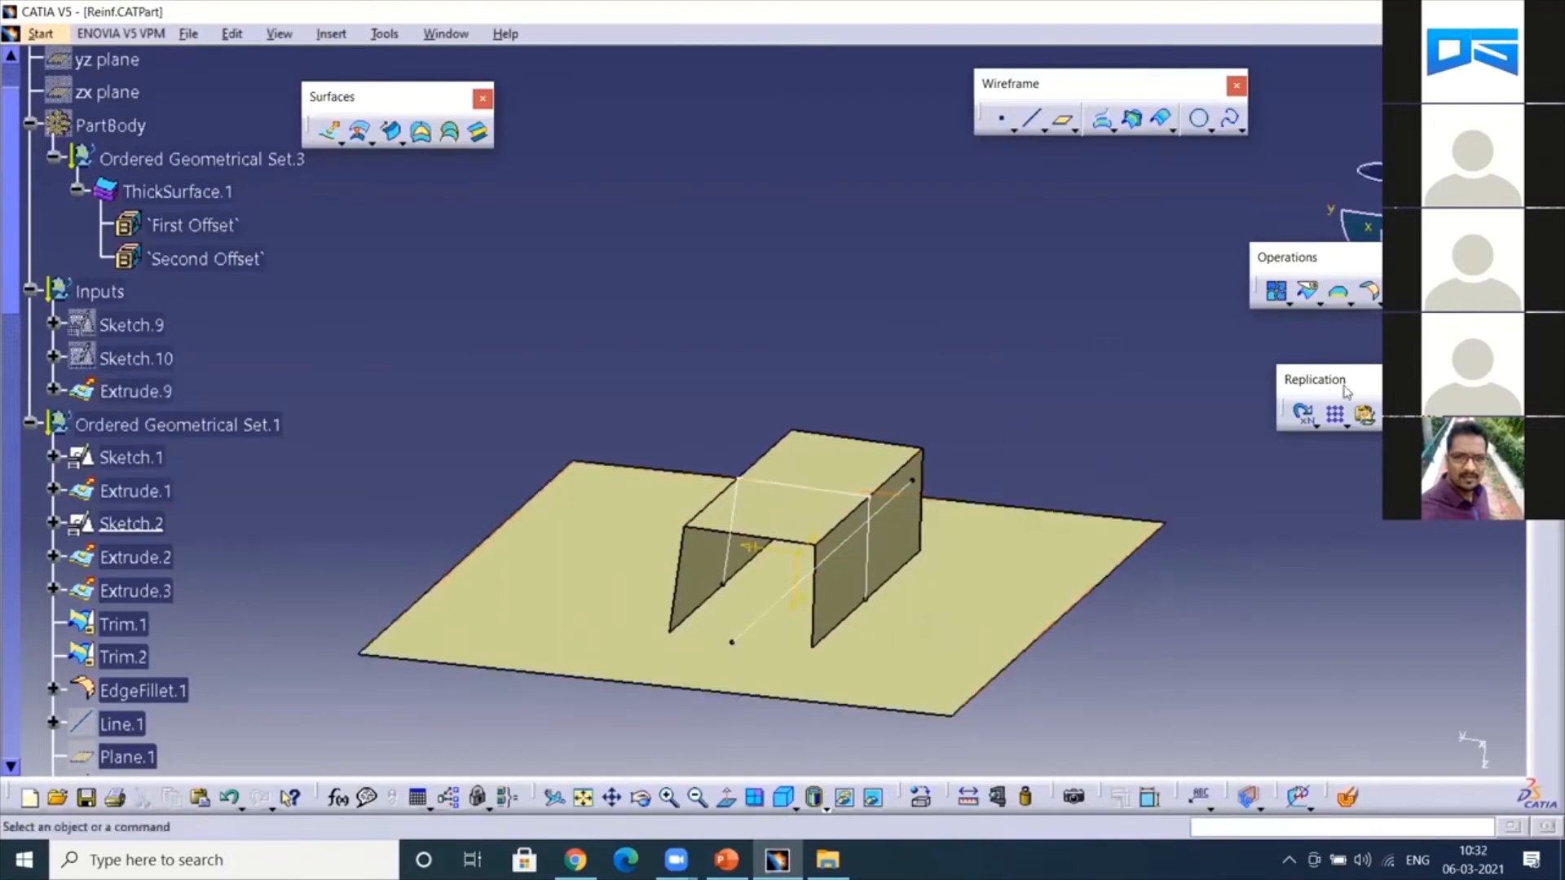
- Extract the flat face of Extrude.9 and hide the original Extrude.9 surface
click(1352, 304)
click(1378, 299)
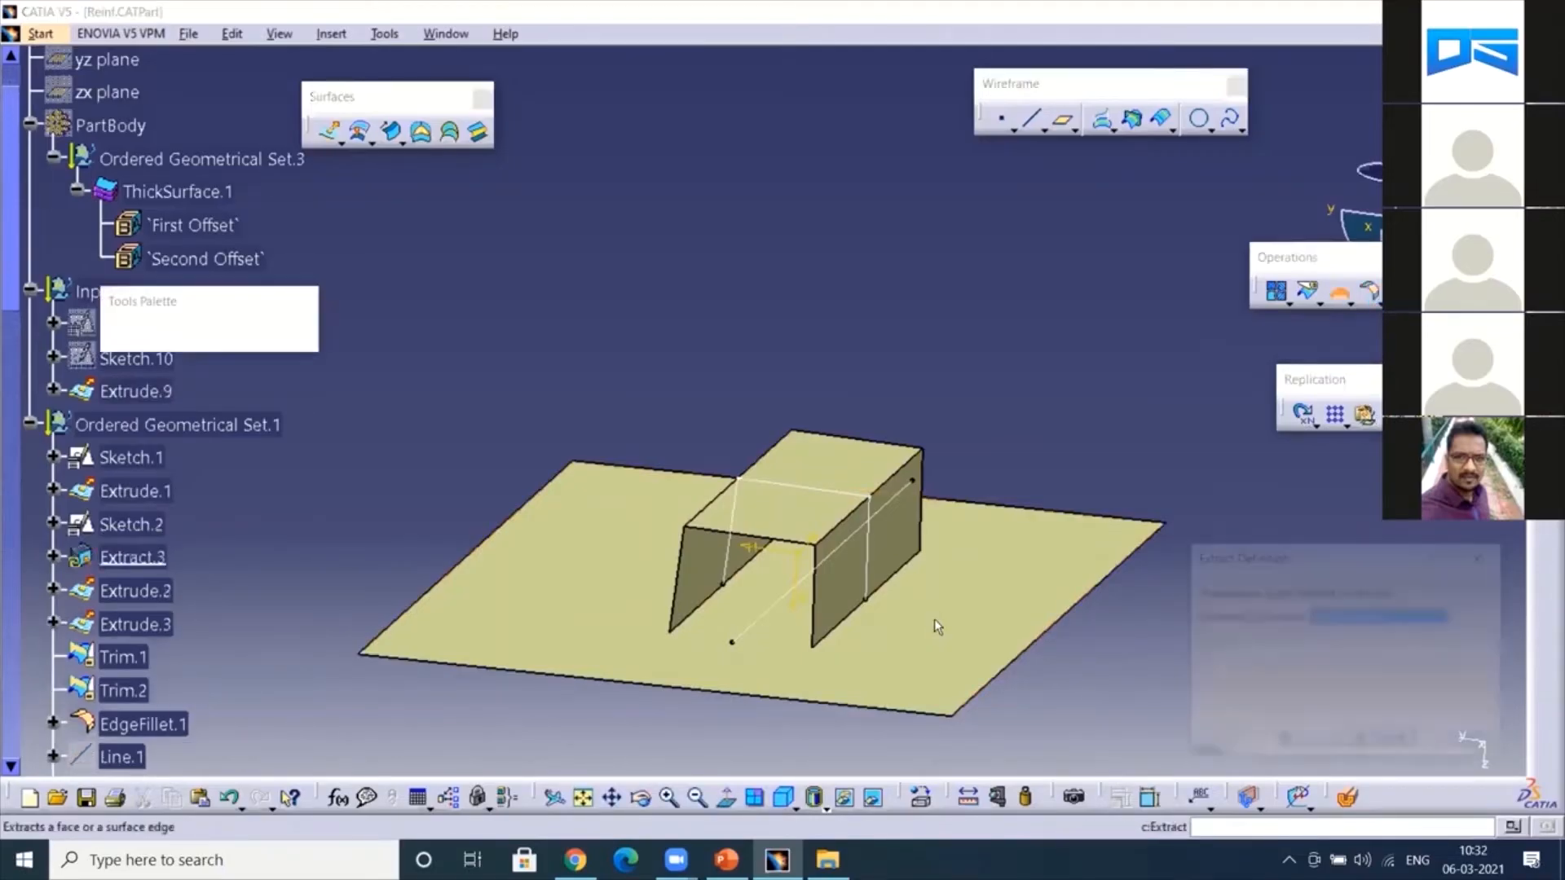
click(988, 648)
key(Return)
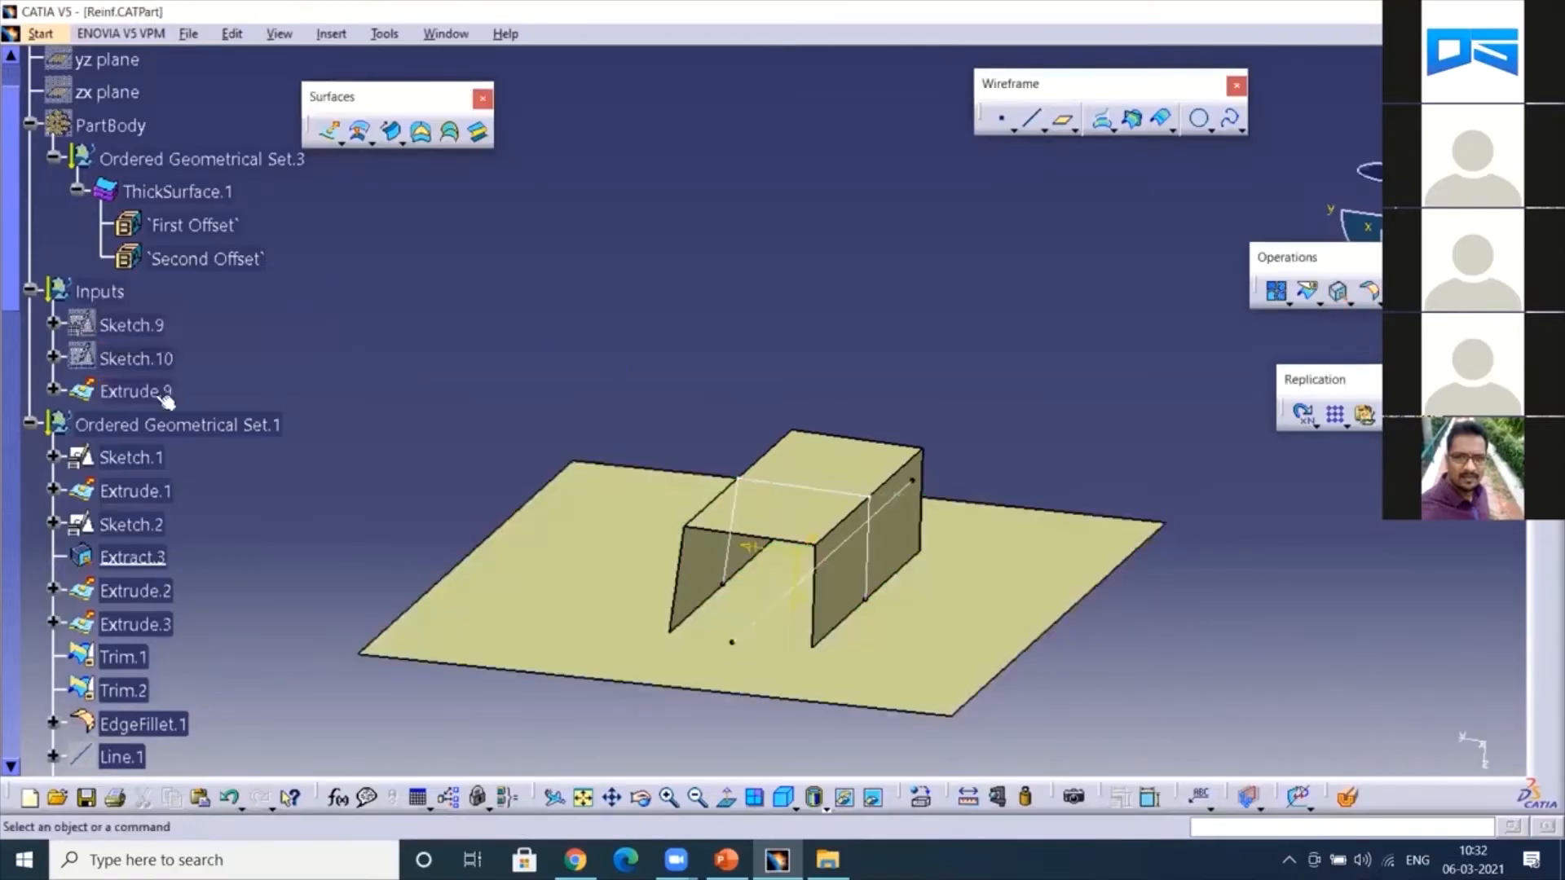
right_click(153, 395)
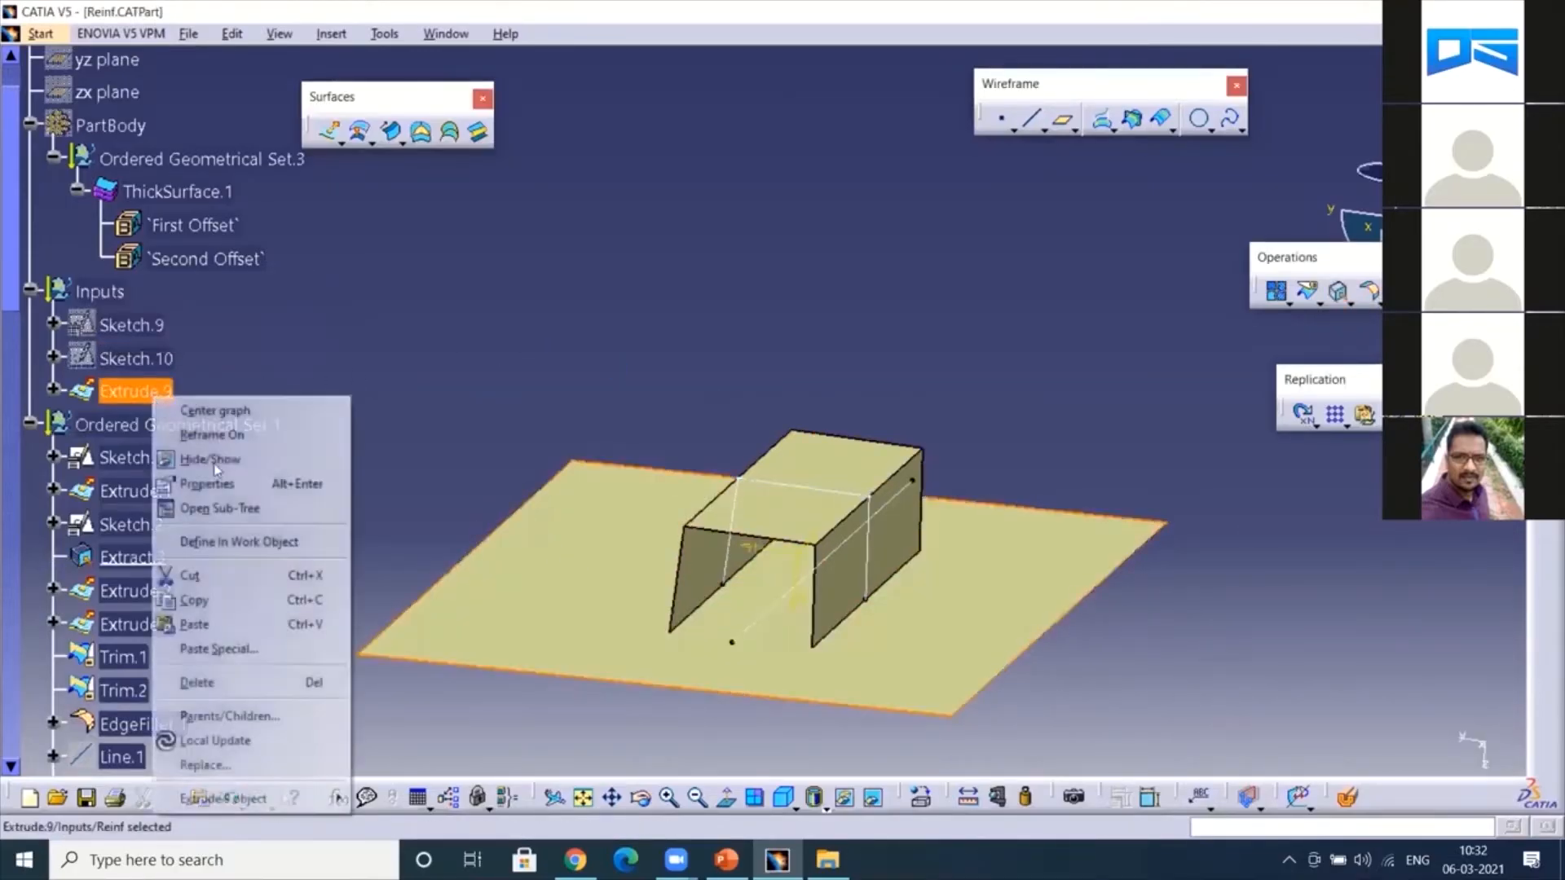
click(210, 460)
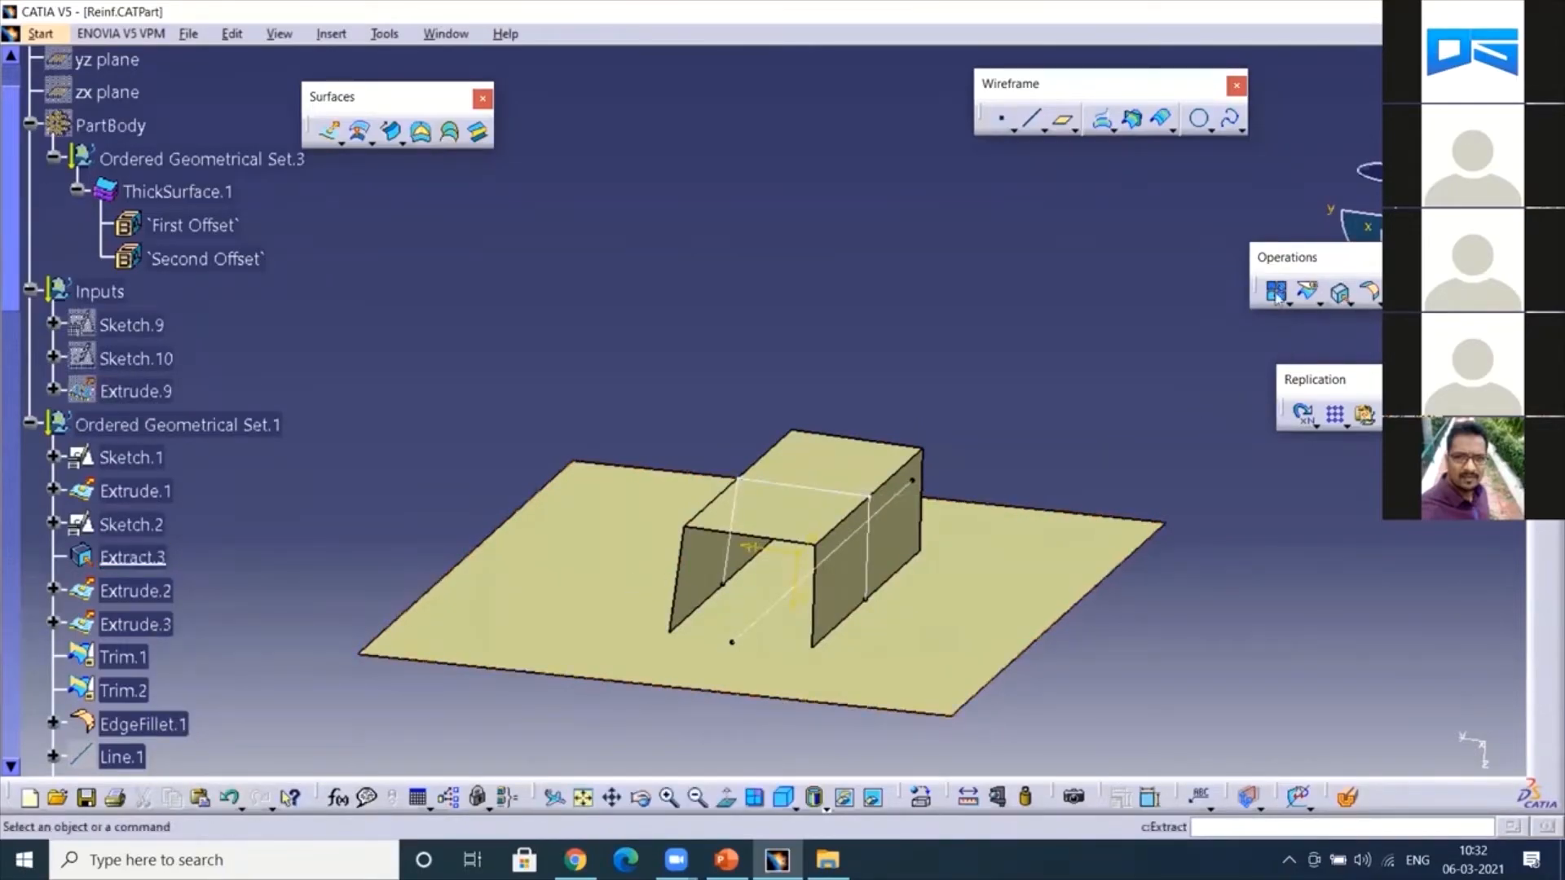
- Extrapolate the lower edge of the Extrude.1 side wall by 10 mm with curvature continuity and tangent extremities
click(1430, 291)
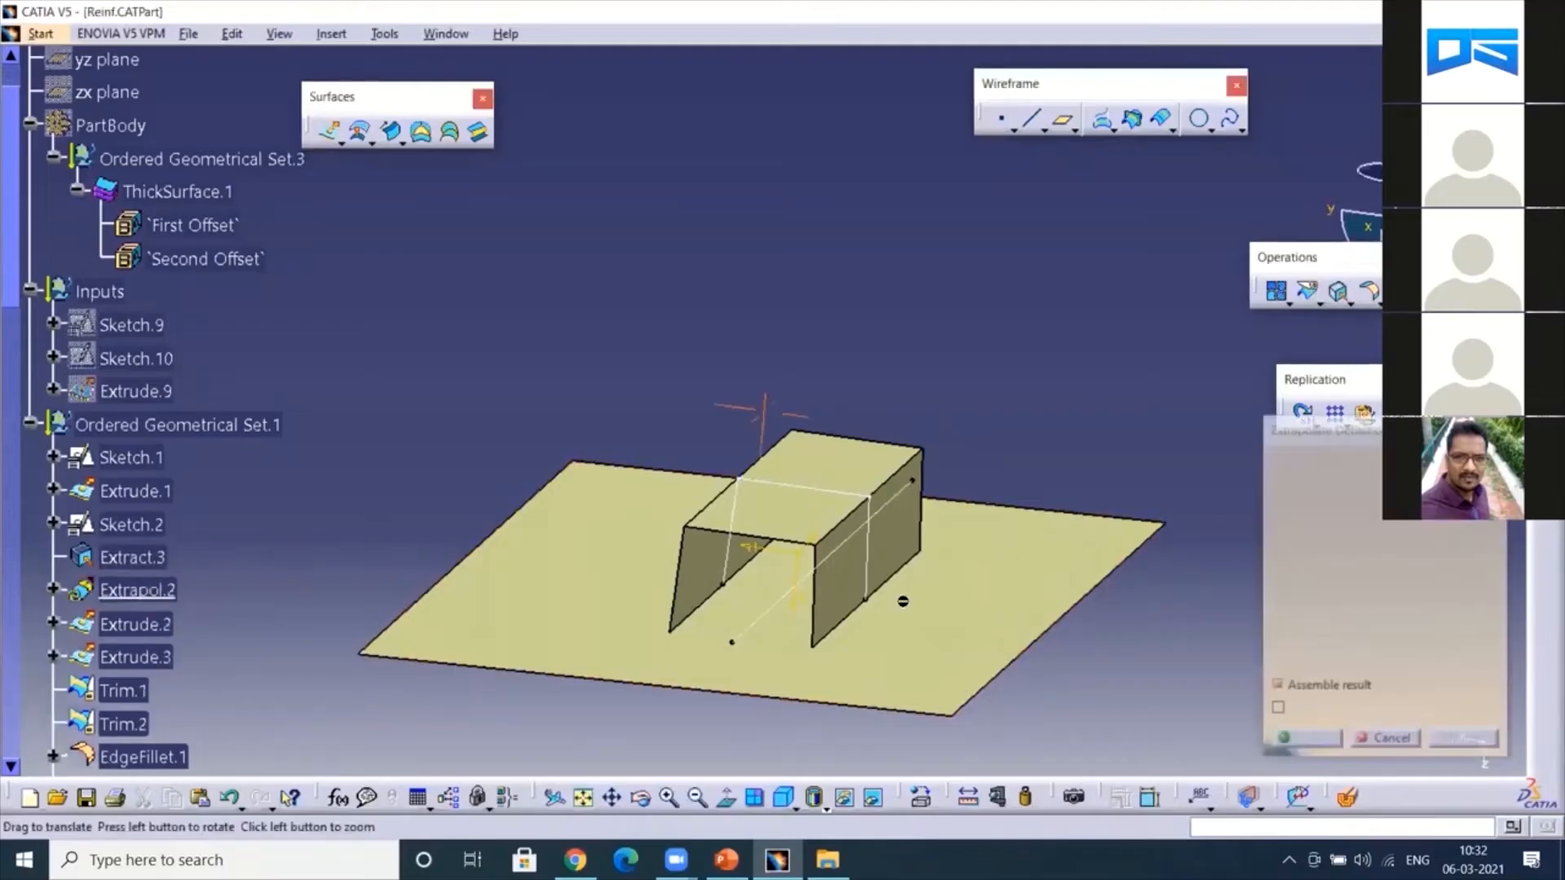
middle_drag(865, 574, 852, 530)
click(1145, 543)
click(951, 450)
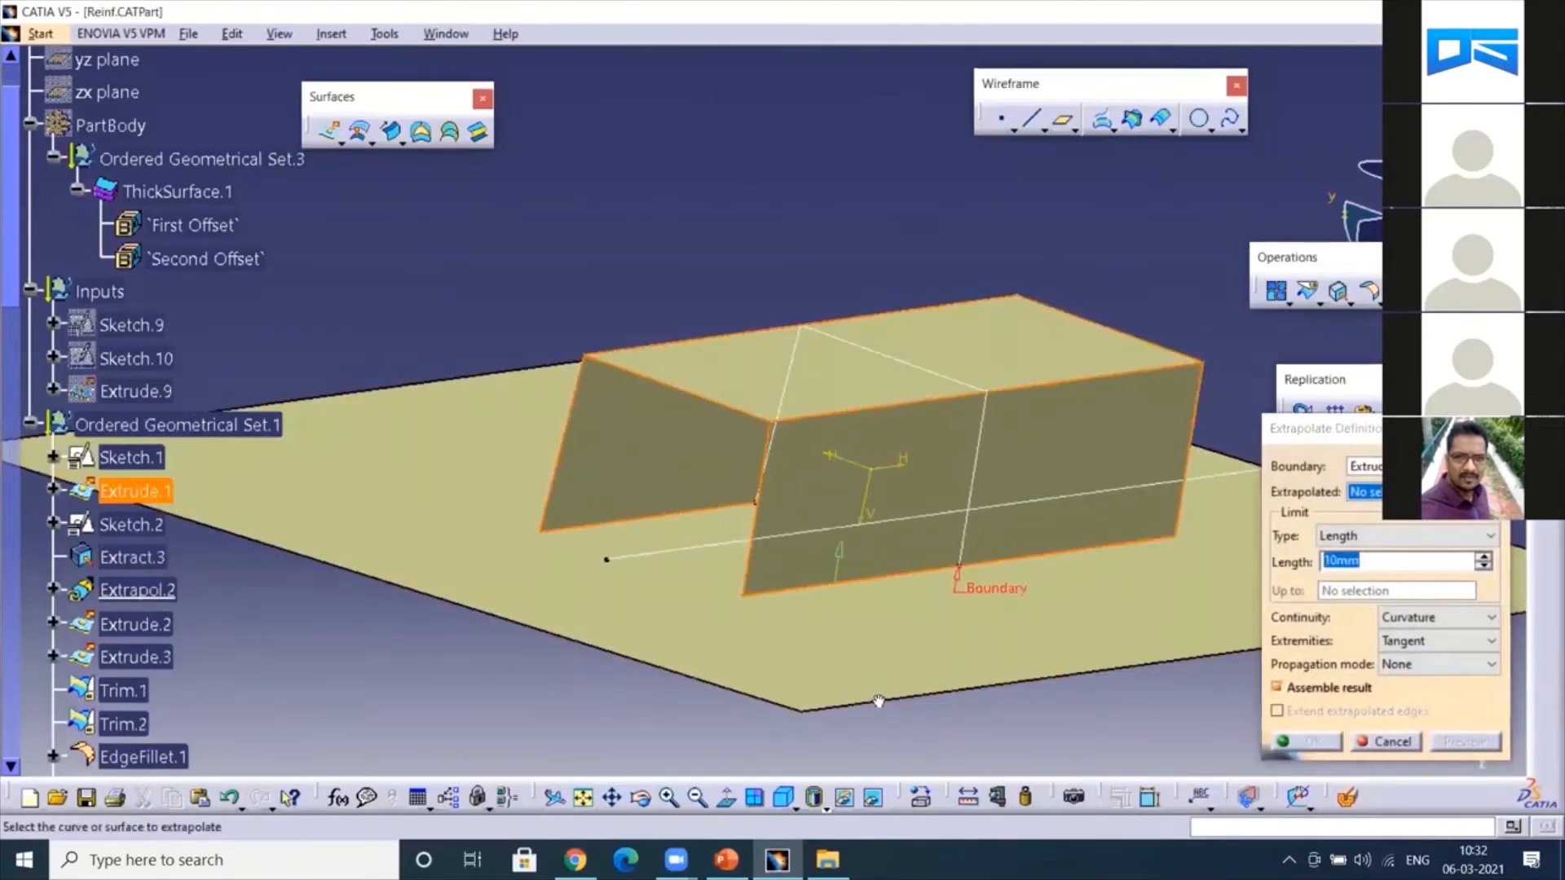
click(1314, 743)
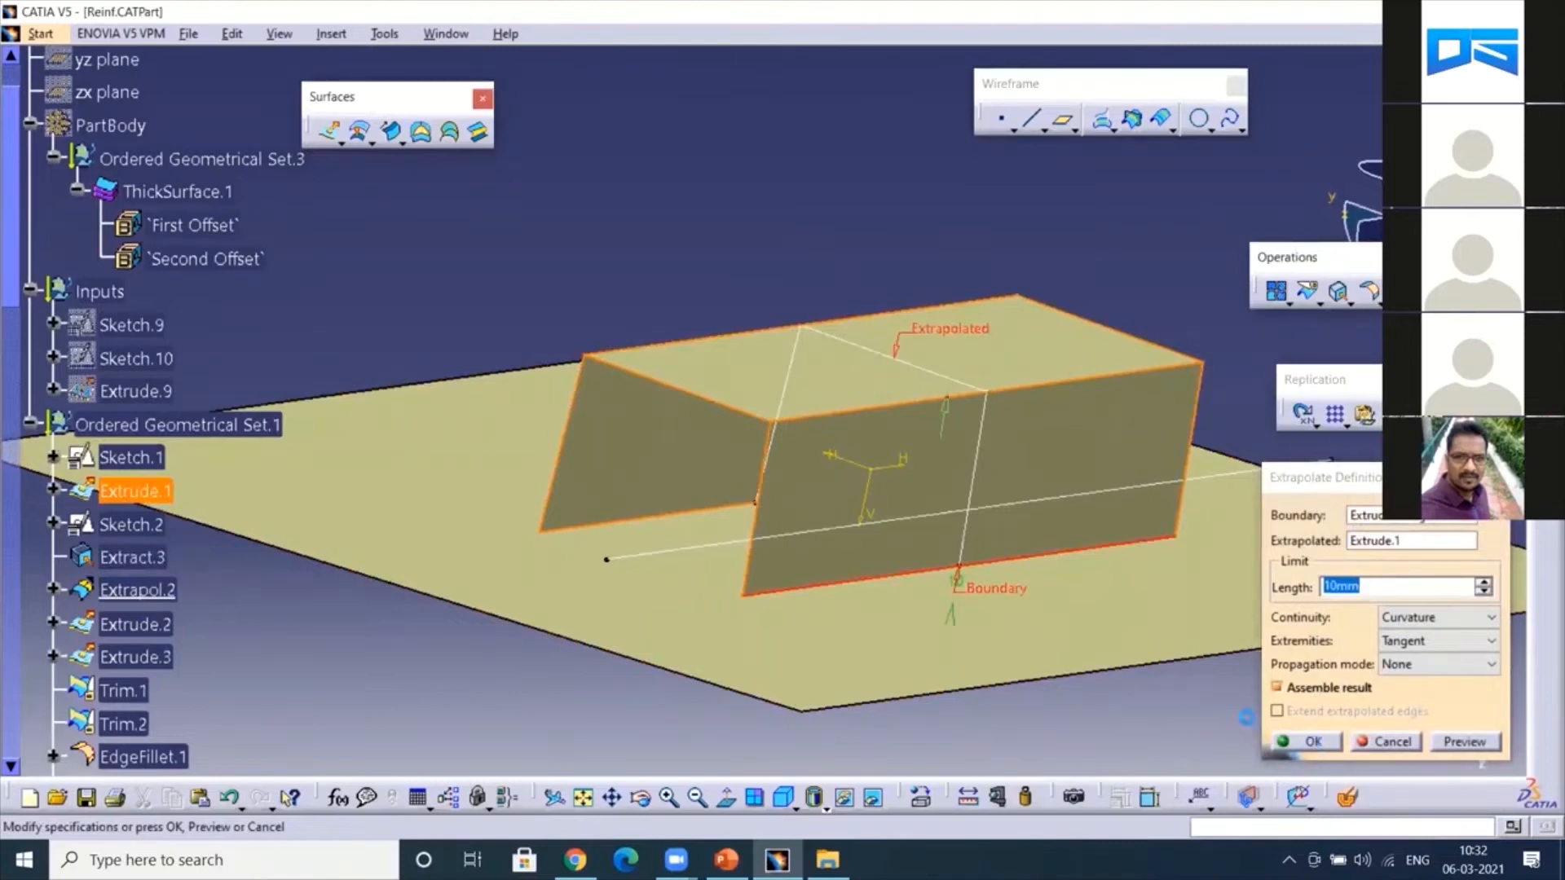
middle_drag(1086, 665, 983, 664)
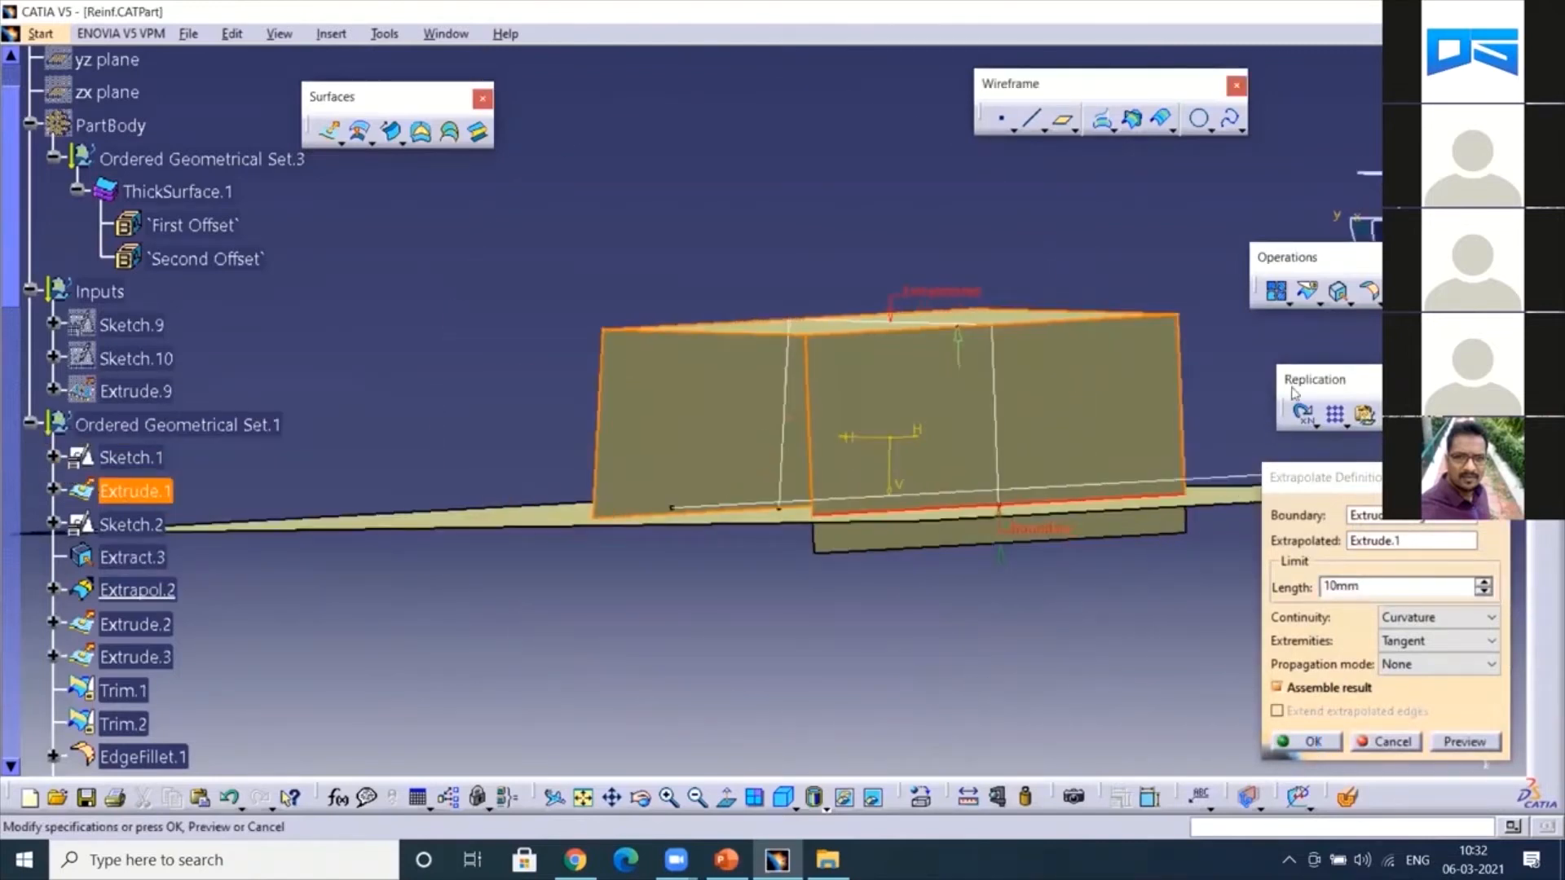
- Trim Extrapol.2 with Extract.3, keeping the channel and the flat flanges on both sides
click(1312, 291)
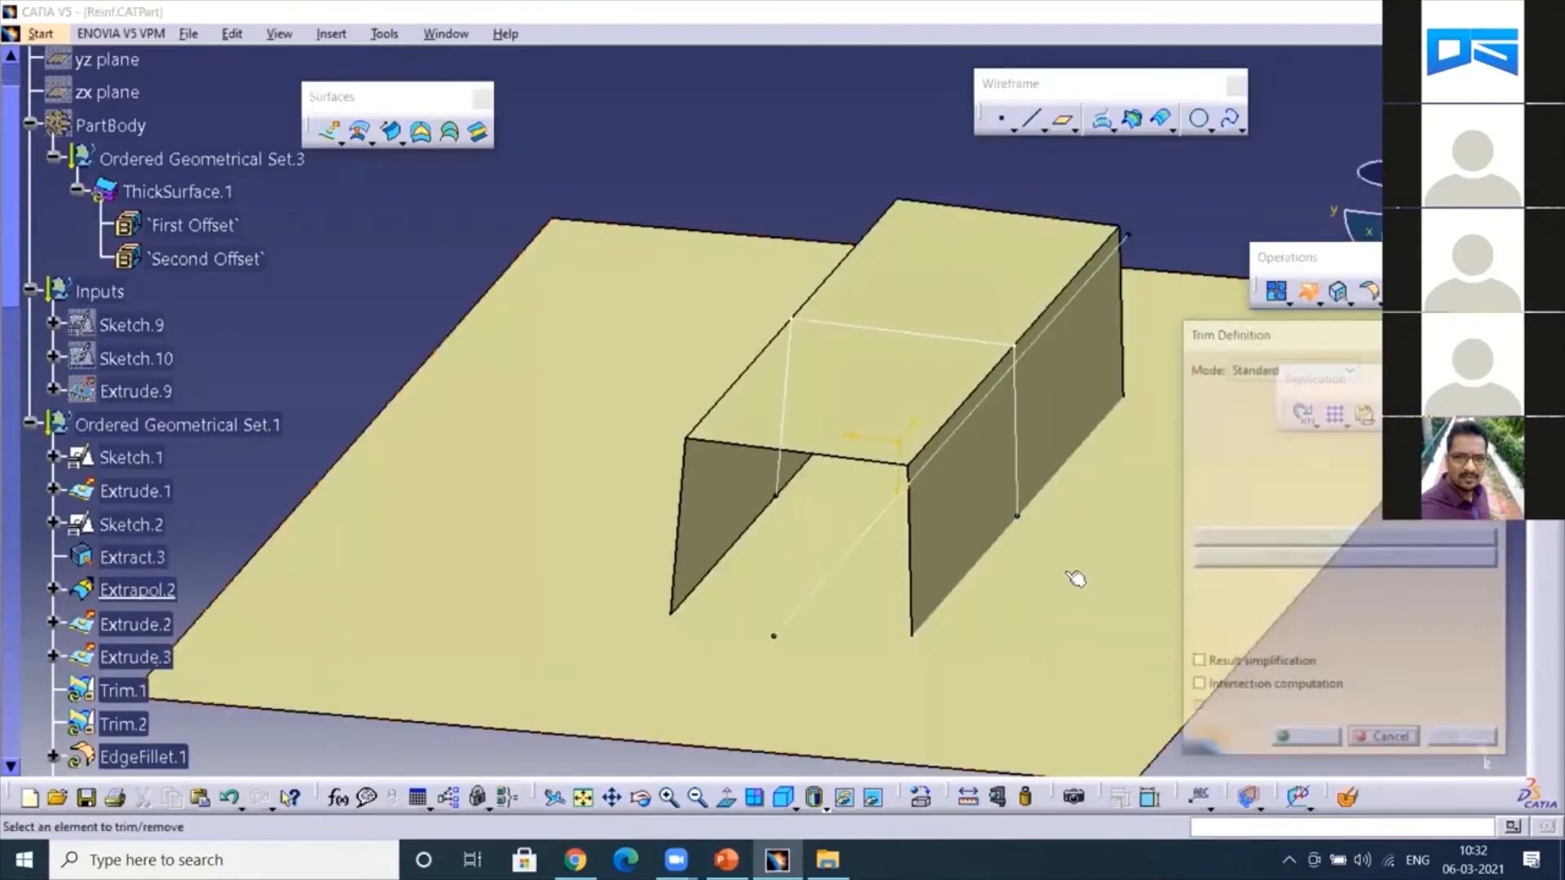
click(1011, 620)
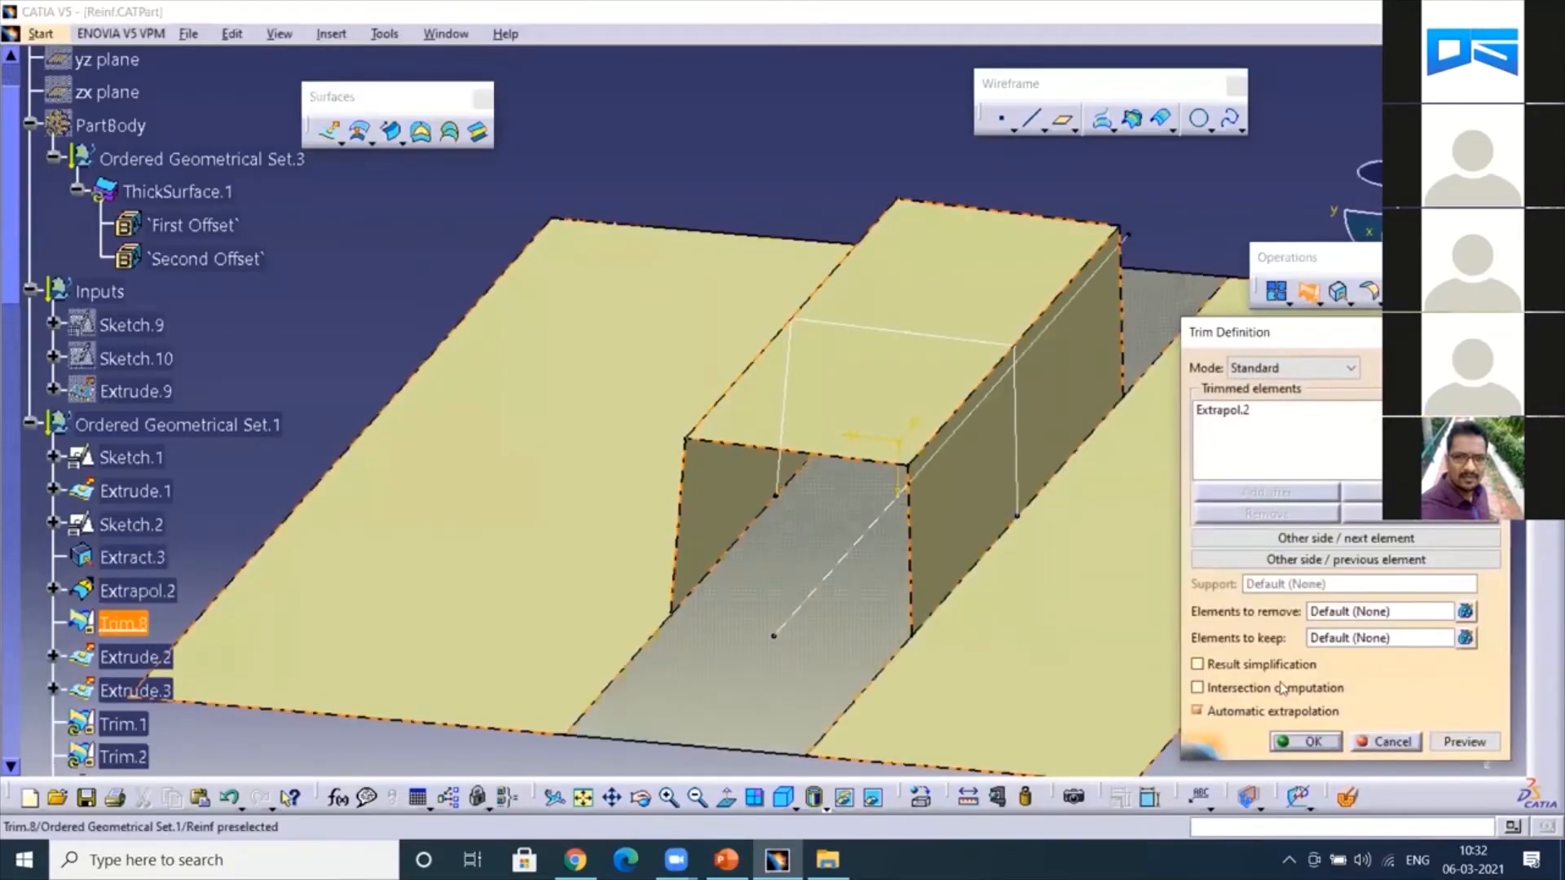
middle_drag(1011, 620, 882, 668)
click(1310, 748)
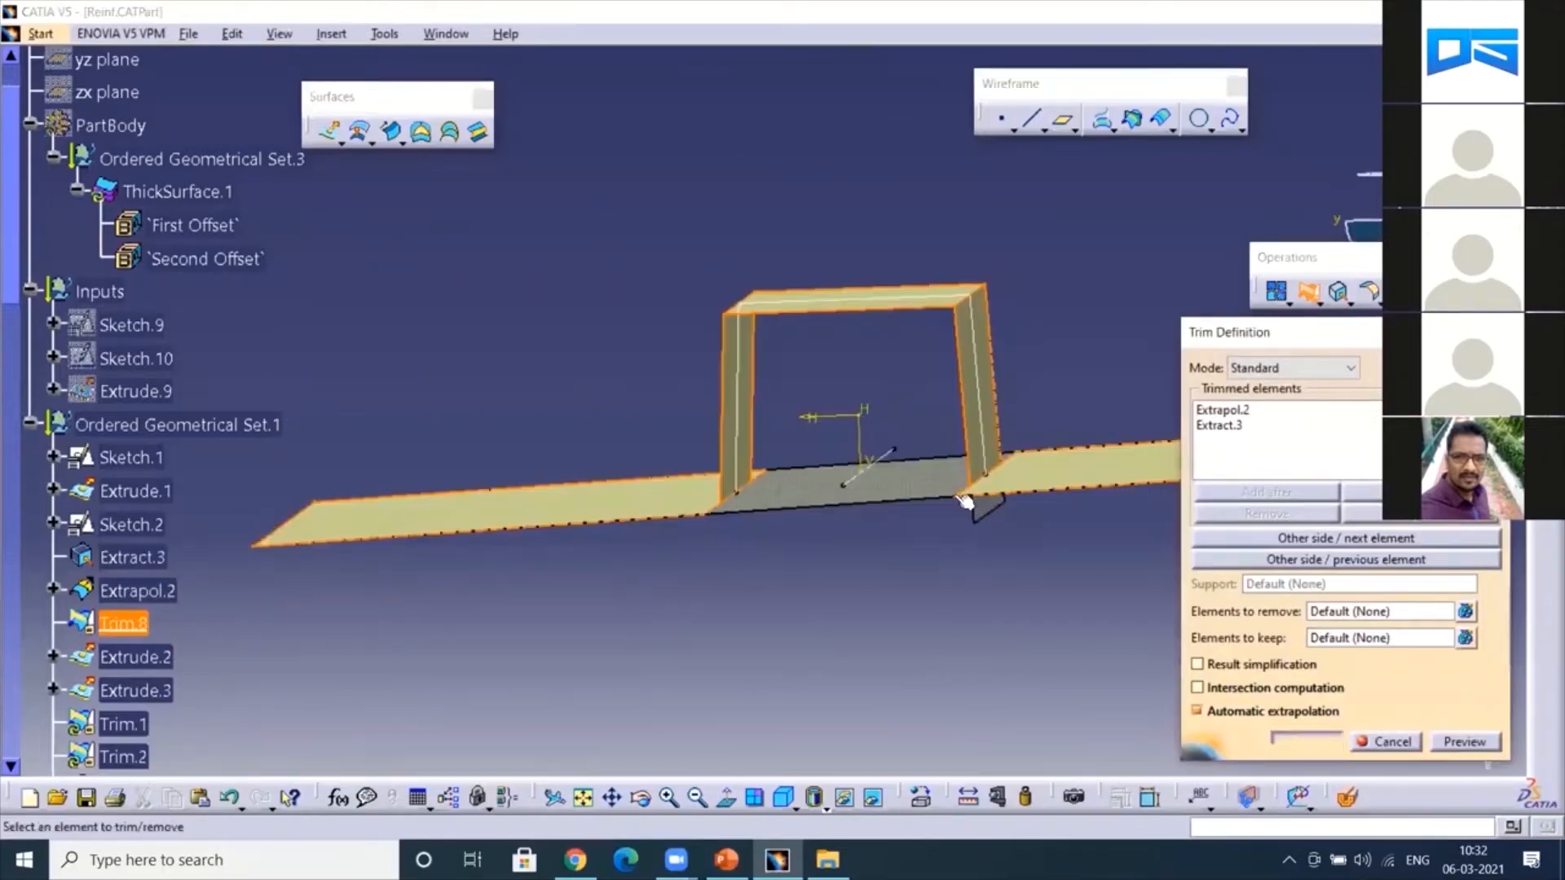
middle_drag(925, 499, 784, 576)
middle_drag(866, 528, 885, 547)
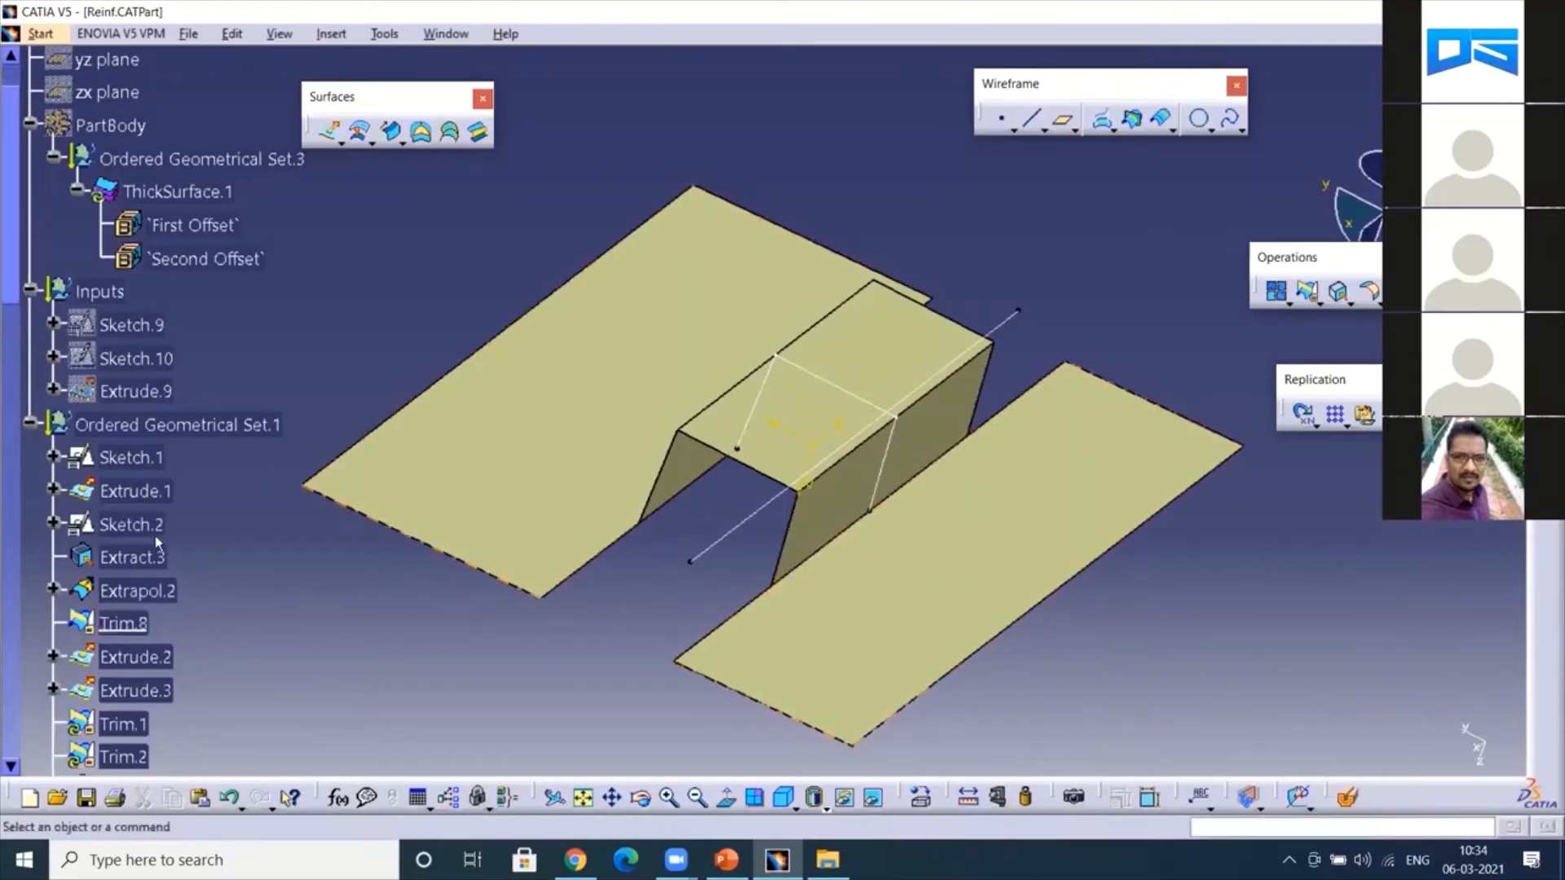
- Delete Extract.3, Extrapol.2 and Trim.8 from Ordered Geometrical Set.1
shift+click(130, 558)
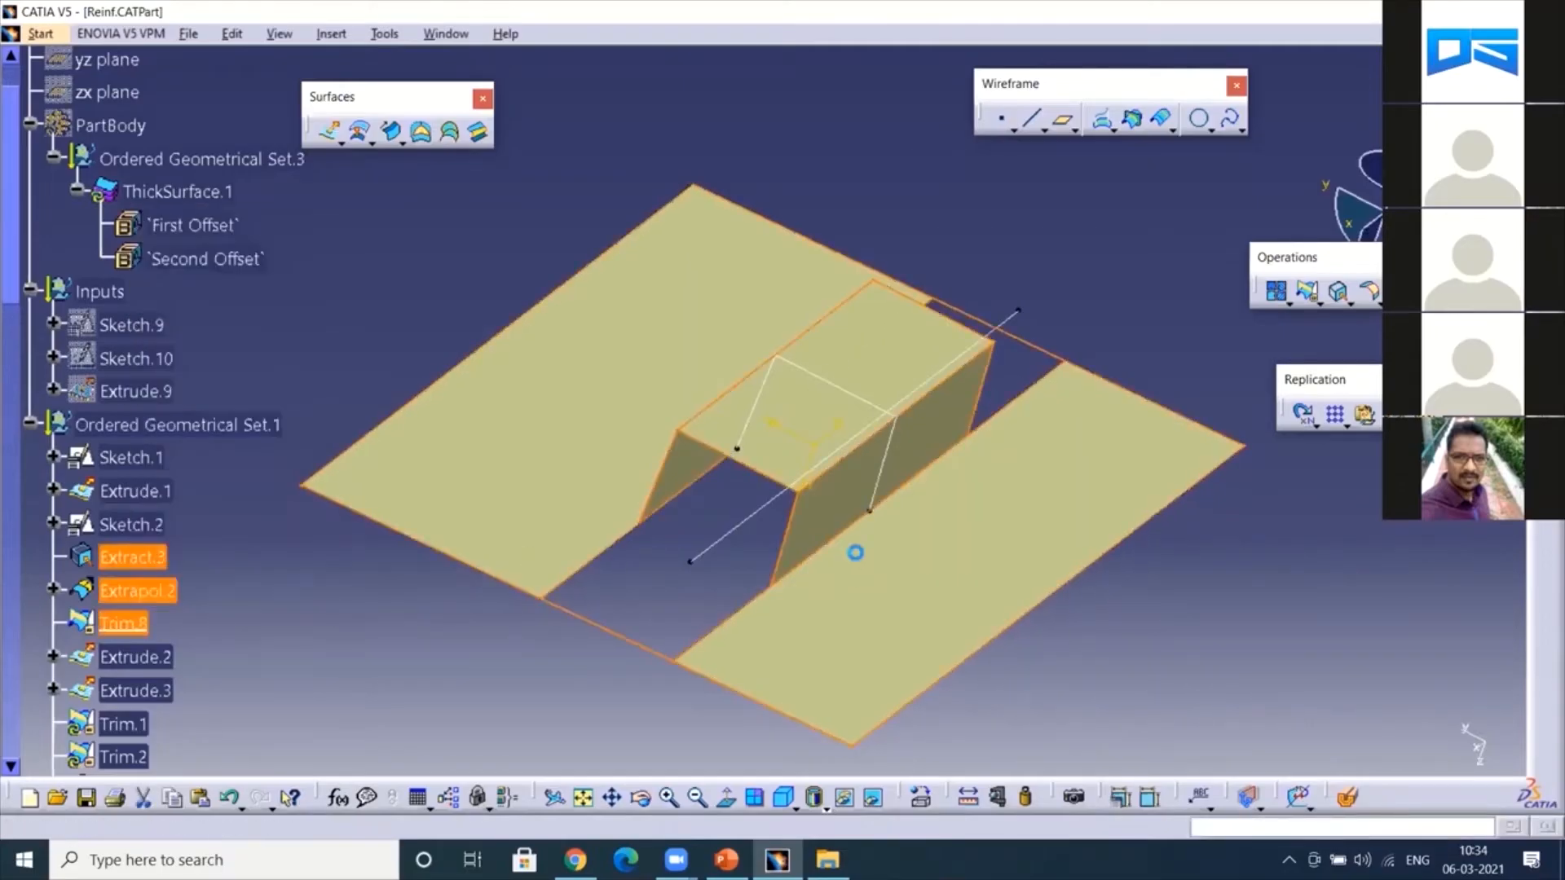
key(Delete)
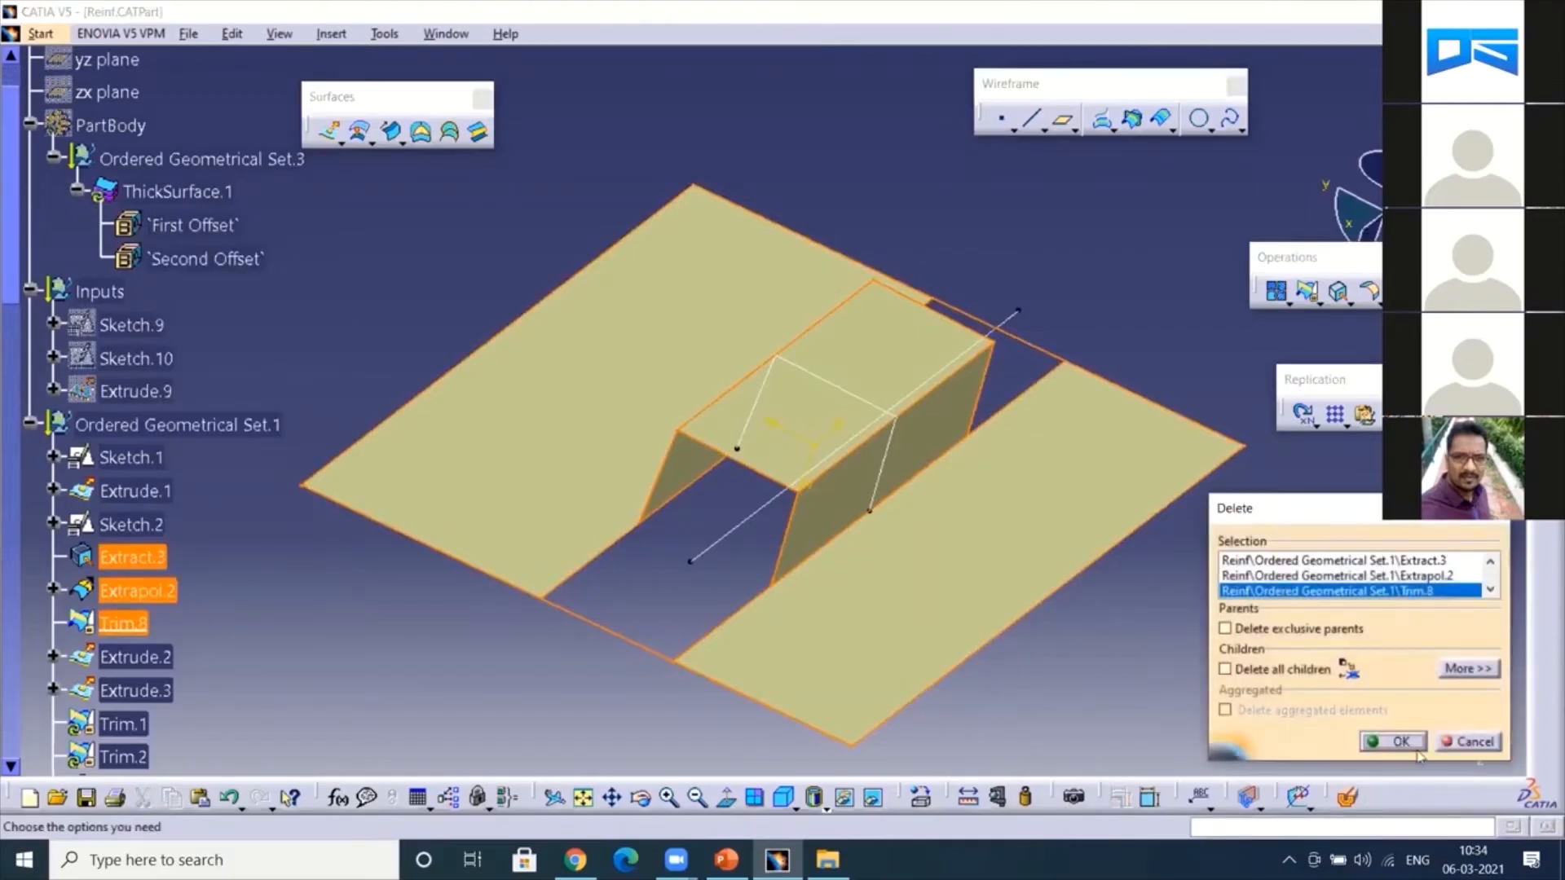
click(1394, 741)
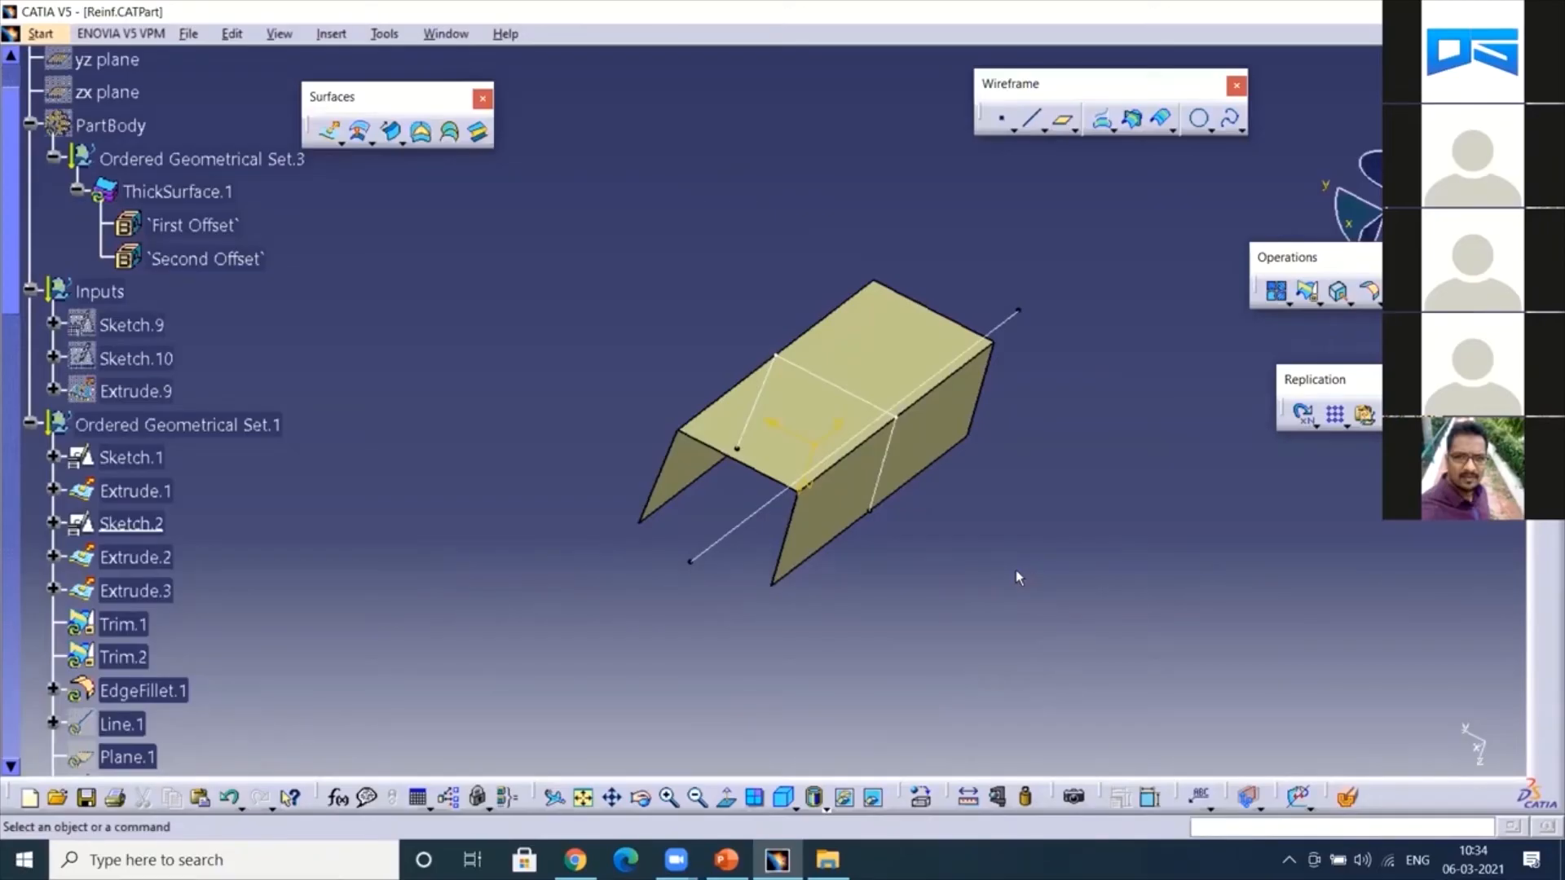
- Undo the deletion and the preceding trim, extrapolation, extract and hiding of Extrude.9
key(ctrl+z)
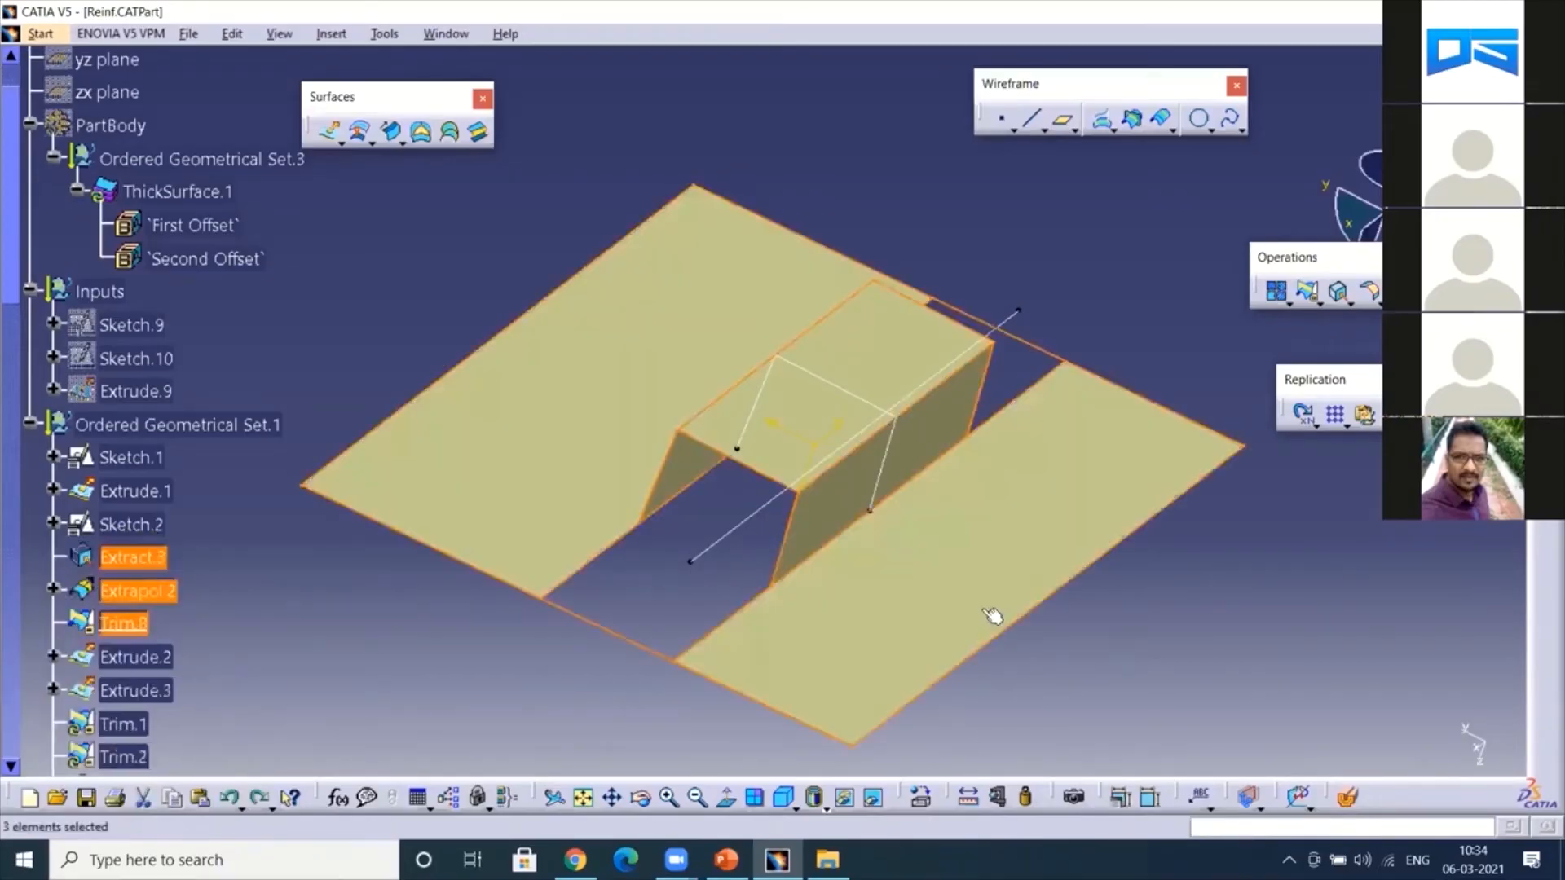
key(ctrl+y)
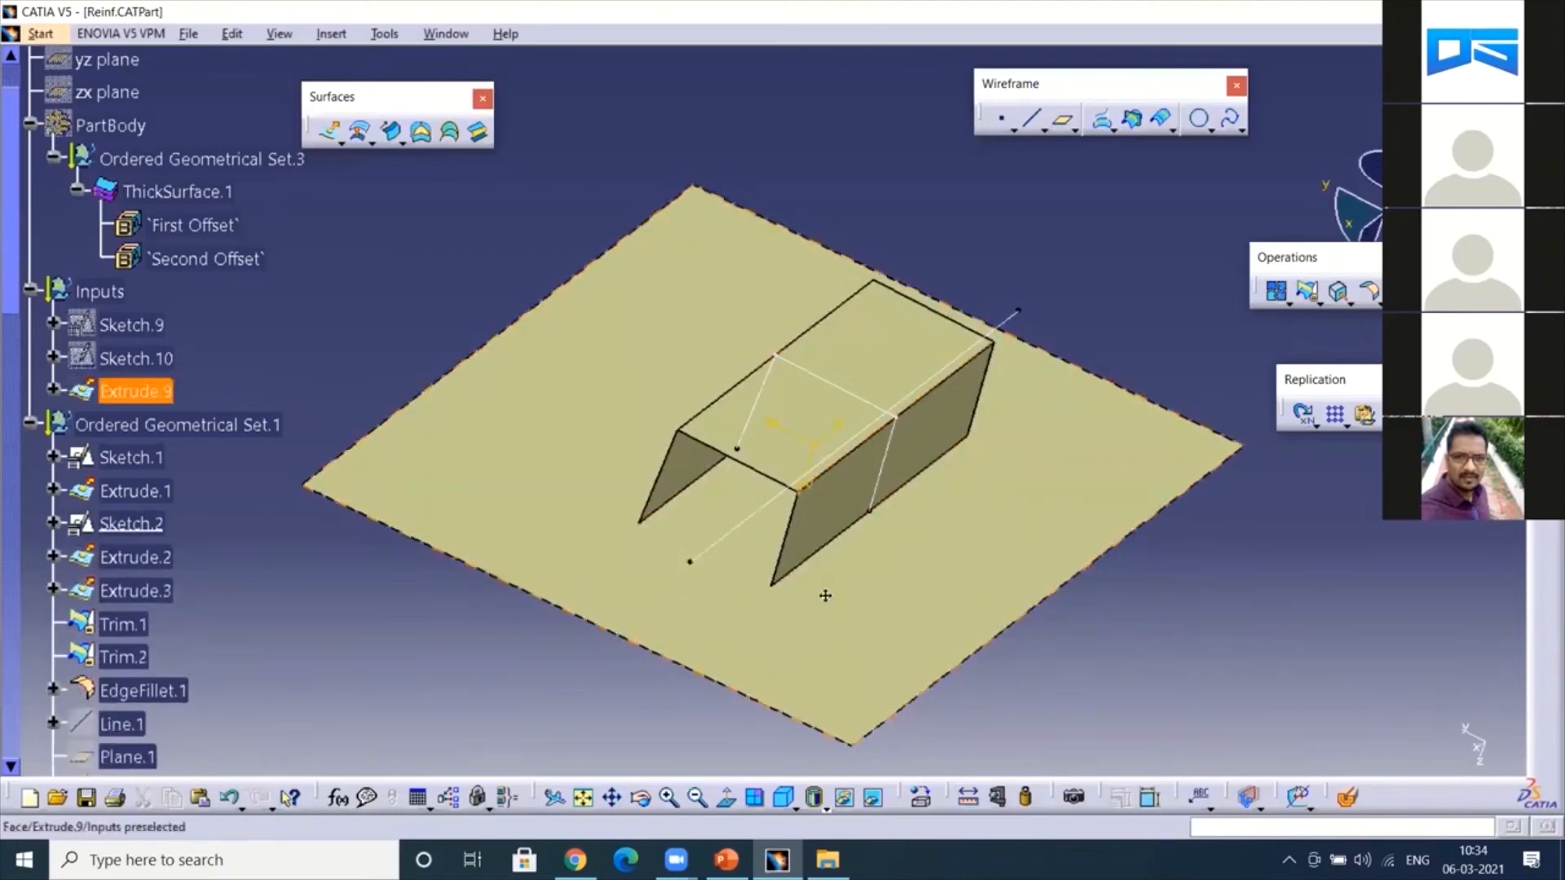
middle_drag(809, 541, 803, 473)
- Hide Extrude.9 in the Inputs set and advance the in-work object to Extrude.2 in Ordered Geometrical Set.1
right_click(151, 394)
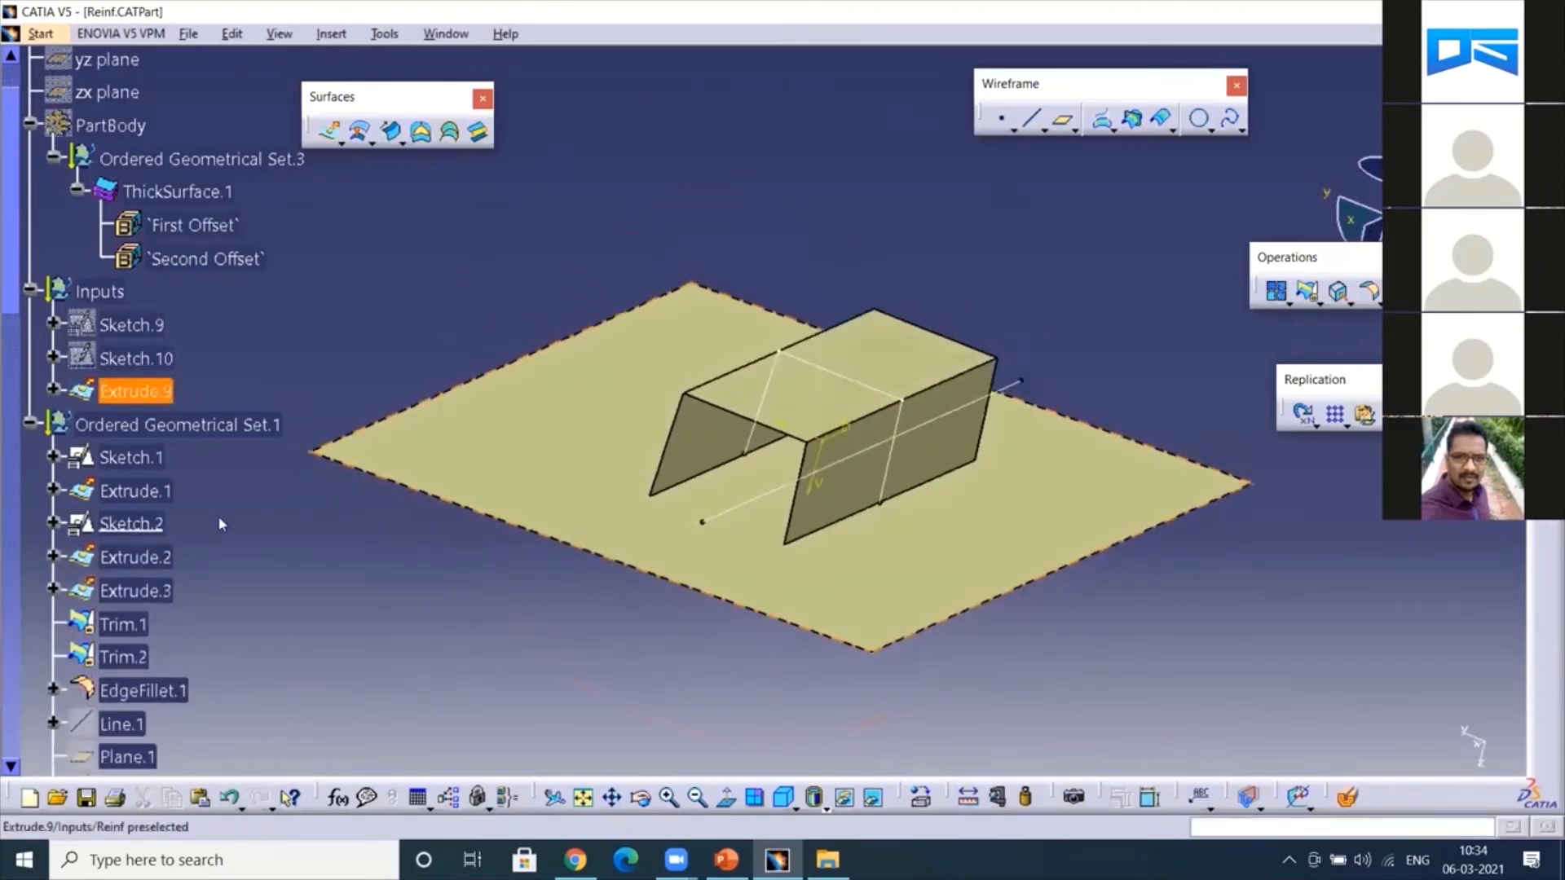
click(207, 456)
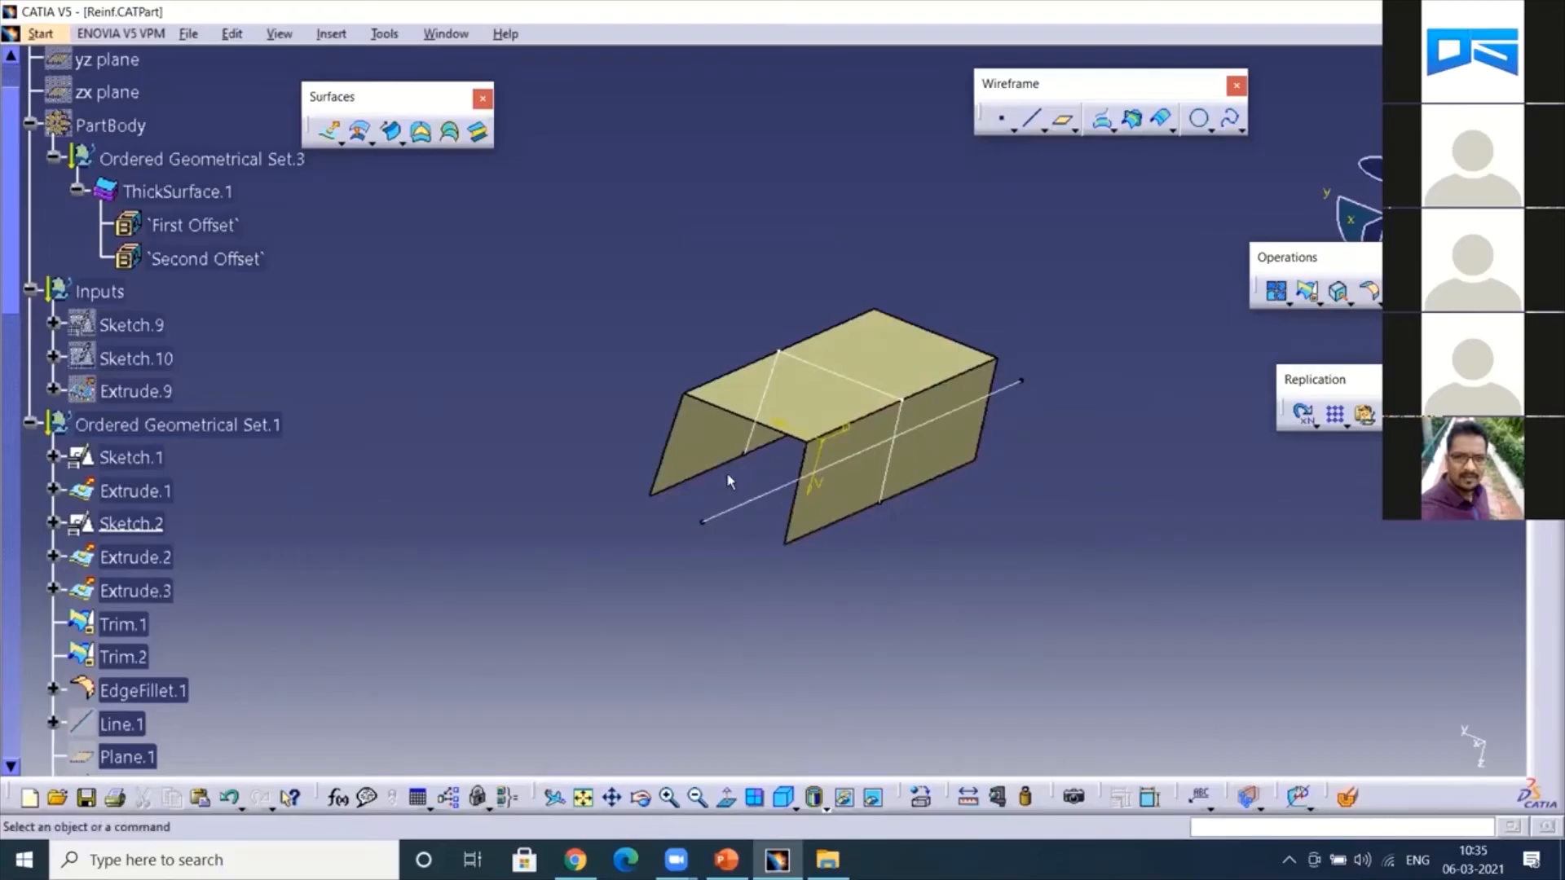
right_click(172, 561)
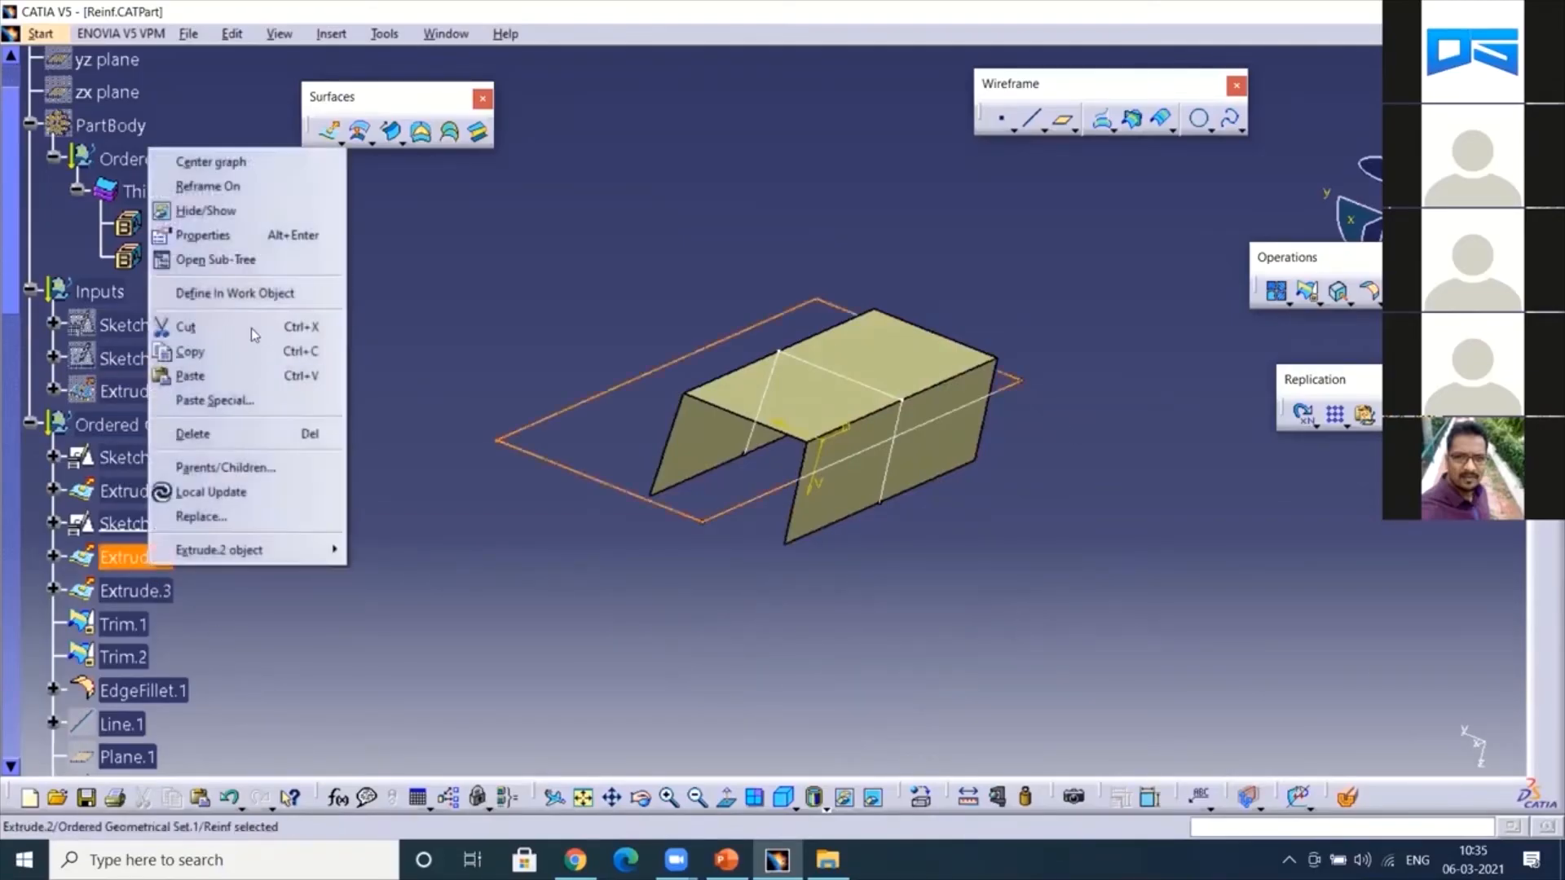
click(236, 292)
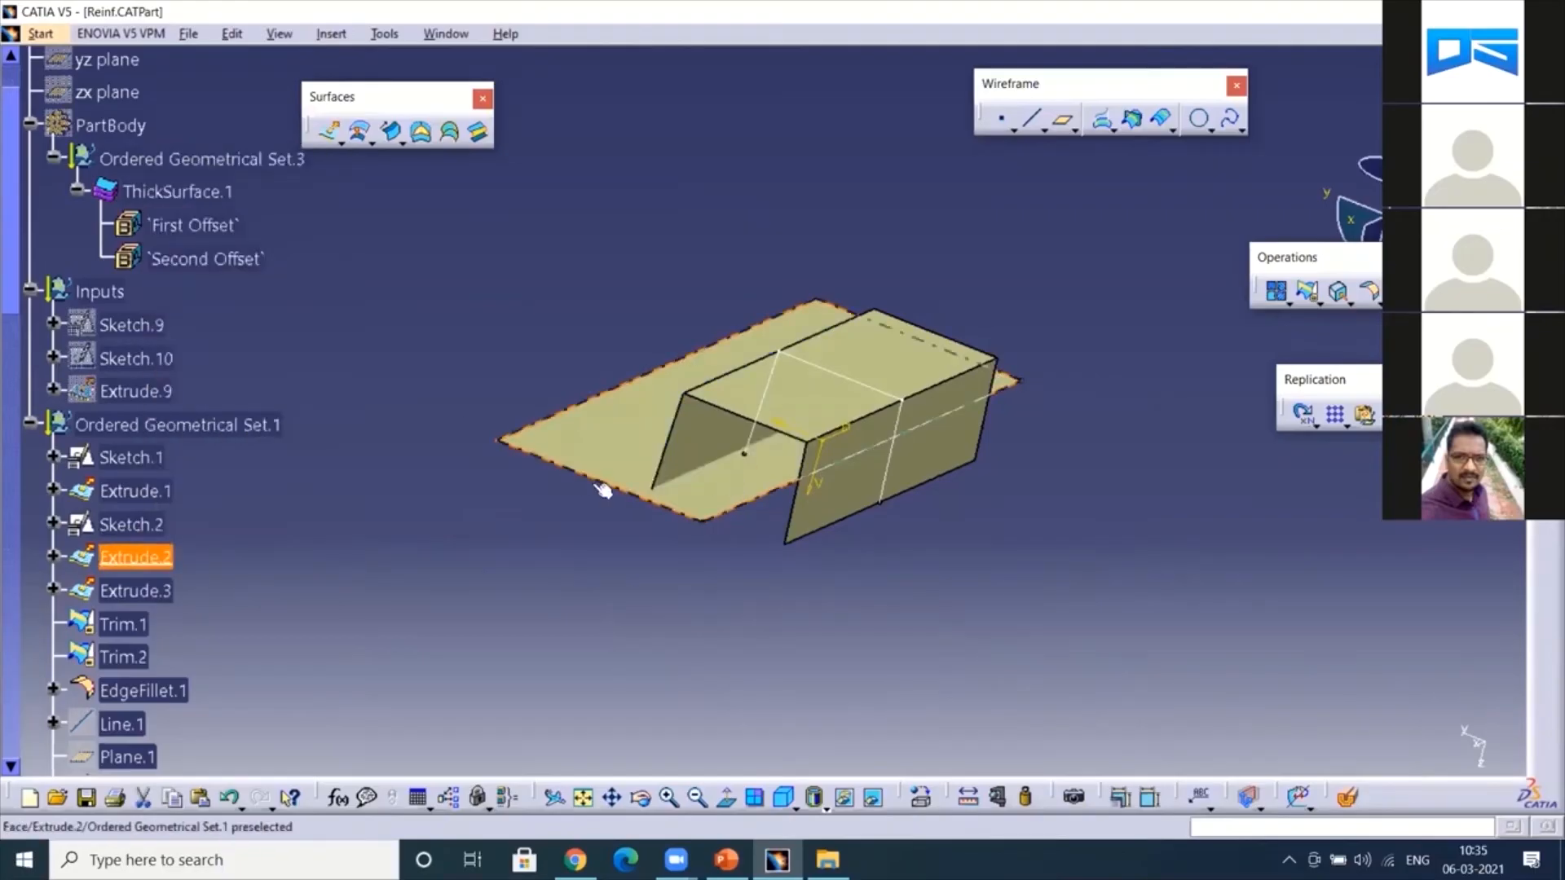
click(570, 638)
- Define Trim.2 as the in-work object and view the channel trimmed with its two side flanges
click(137, 660)
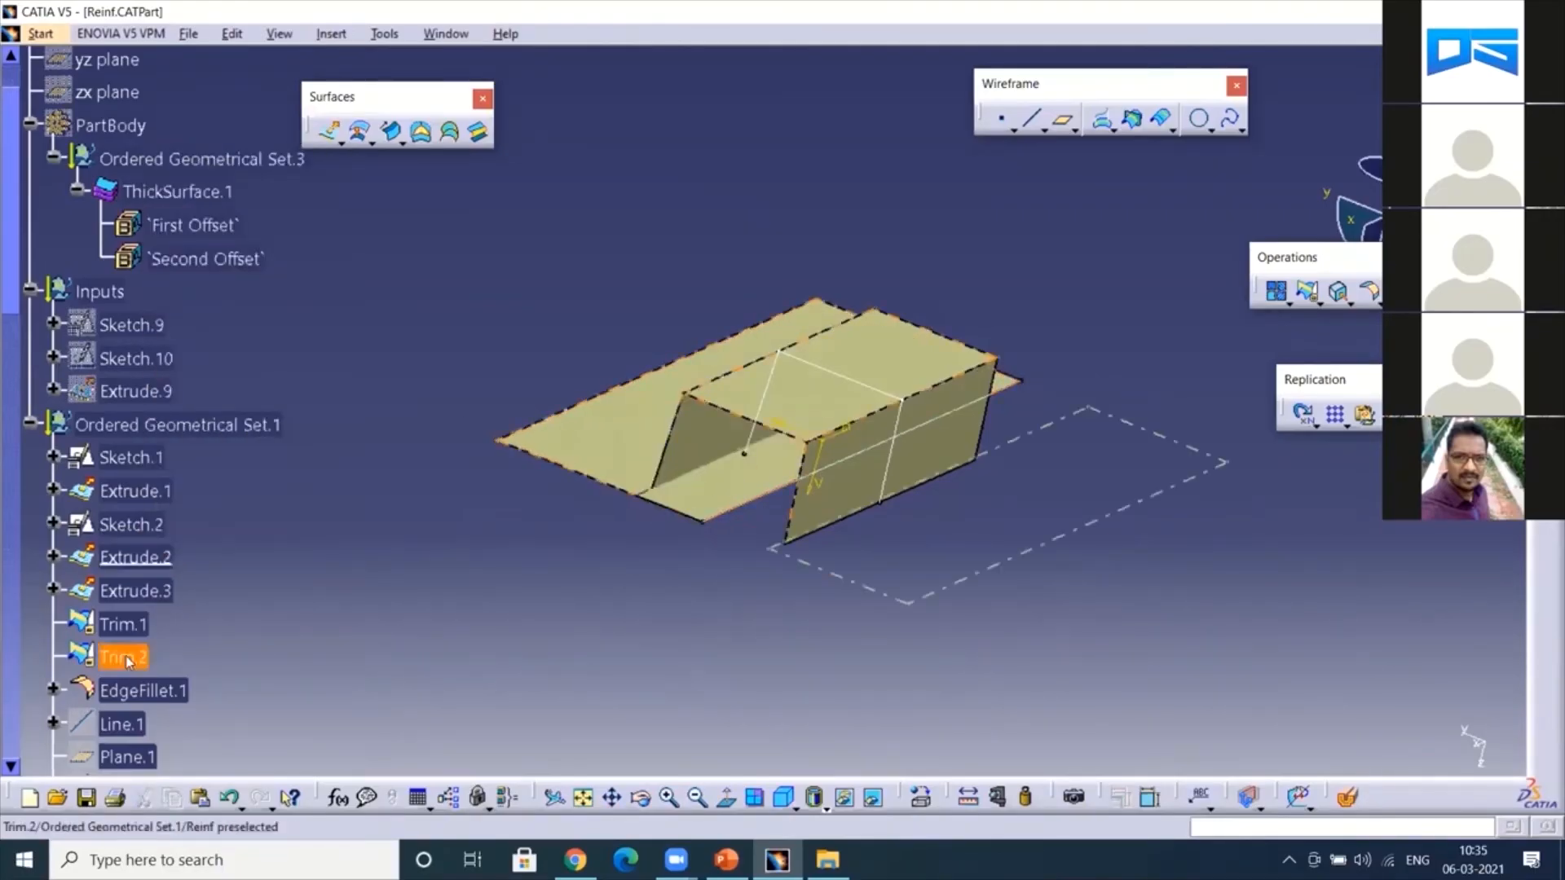
right_click(136, 660)
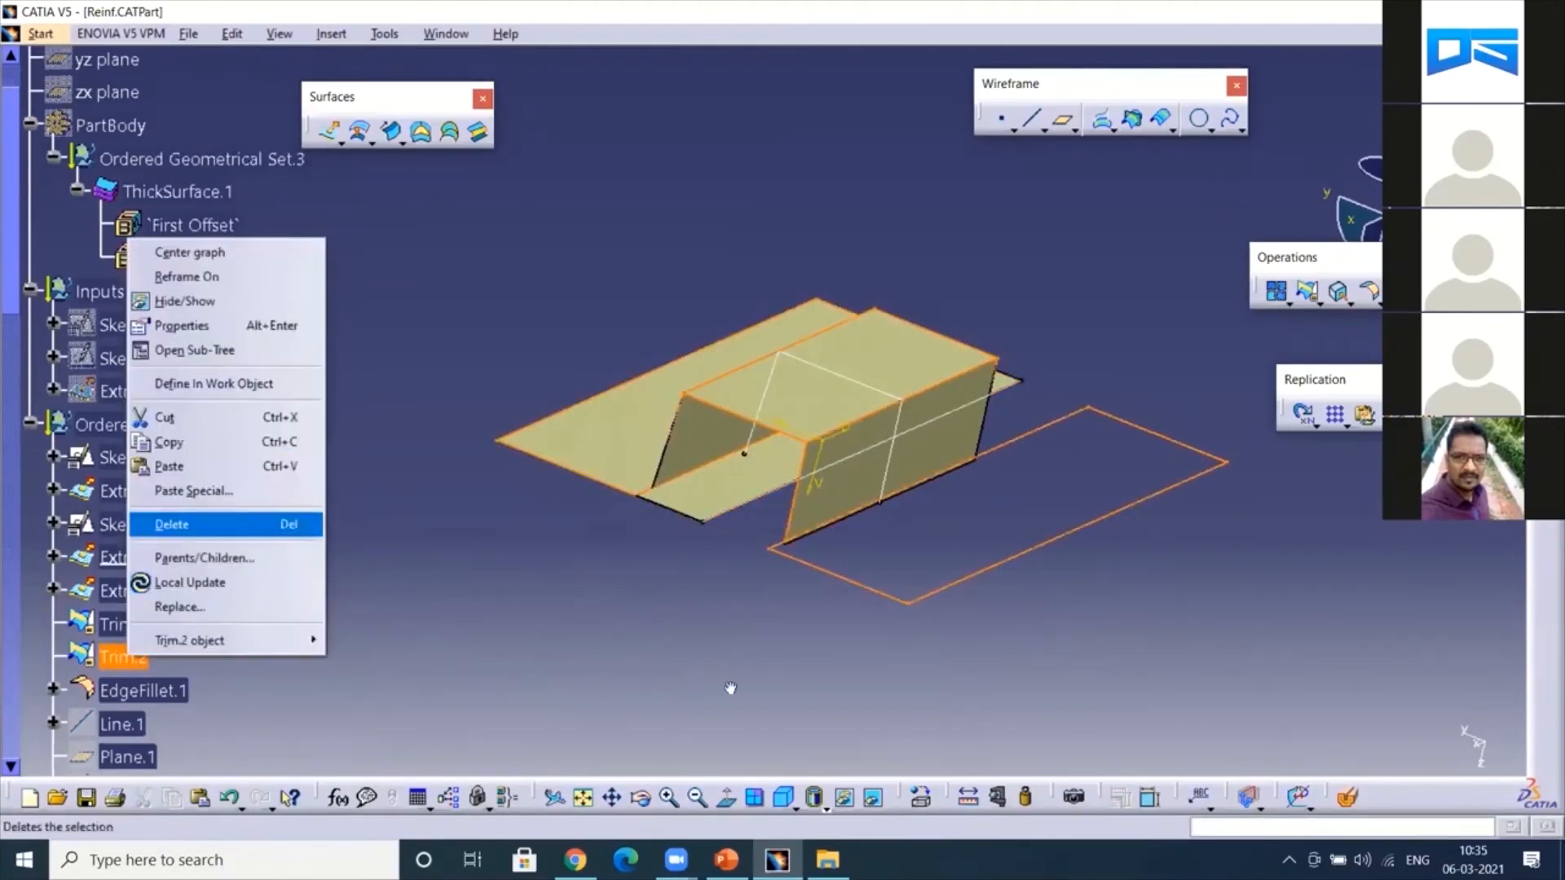
click(213, 384)
middle_drag(630, 658, 725, 682)
- Advance the in-work object to EdgeFillet.1 in Ordered Geometrical Set.1
scroll(155, 468, down, 3)
right_click(151, 471)
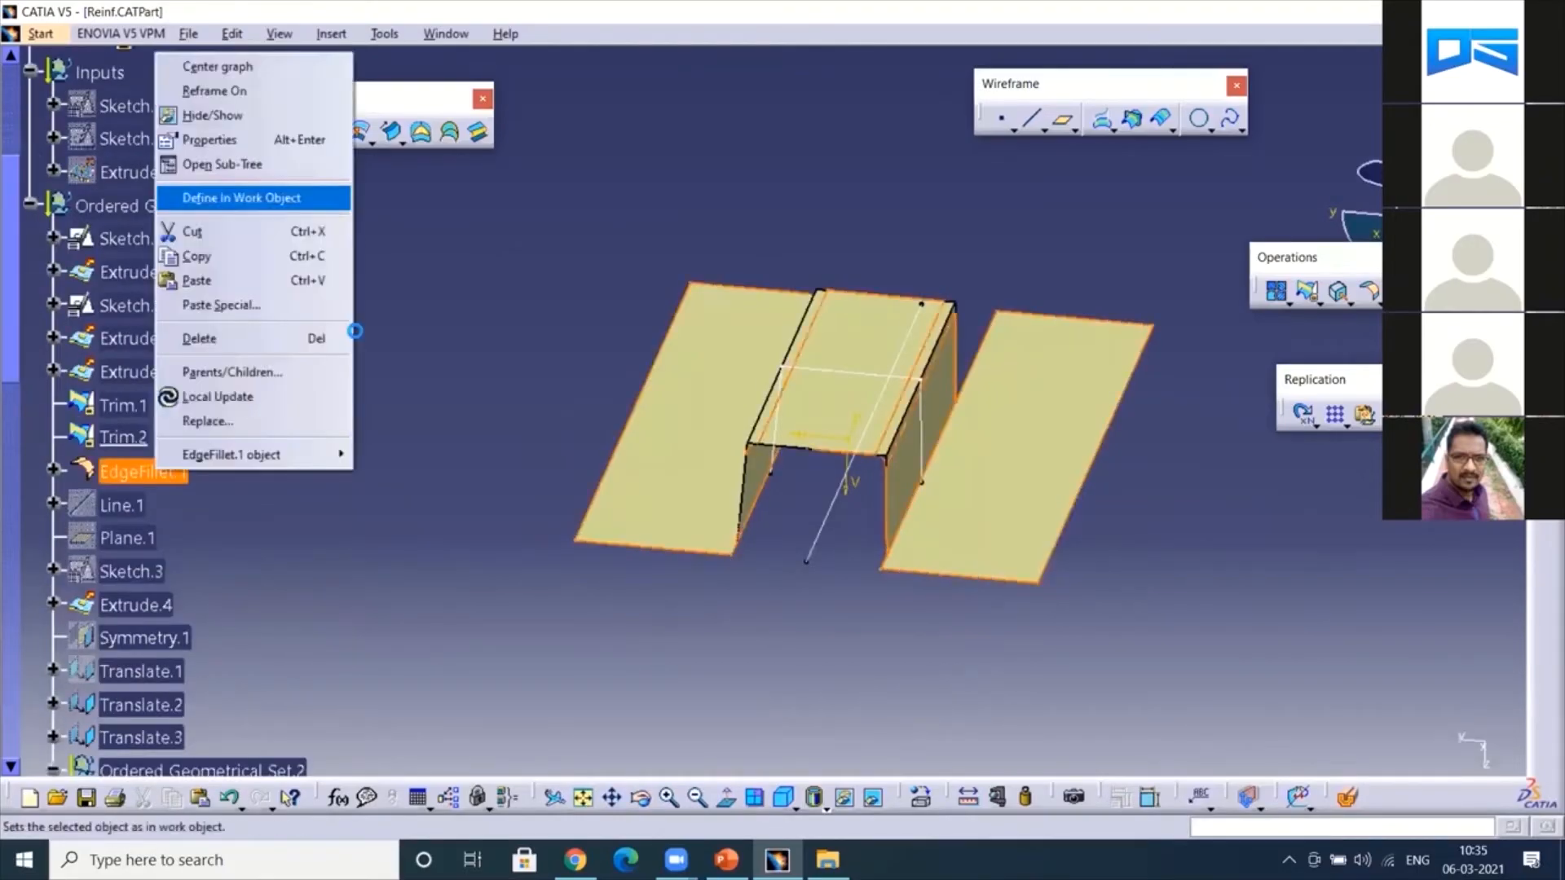
click(245, 195)
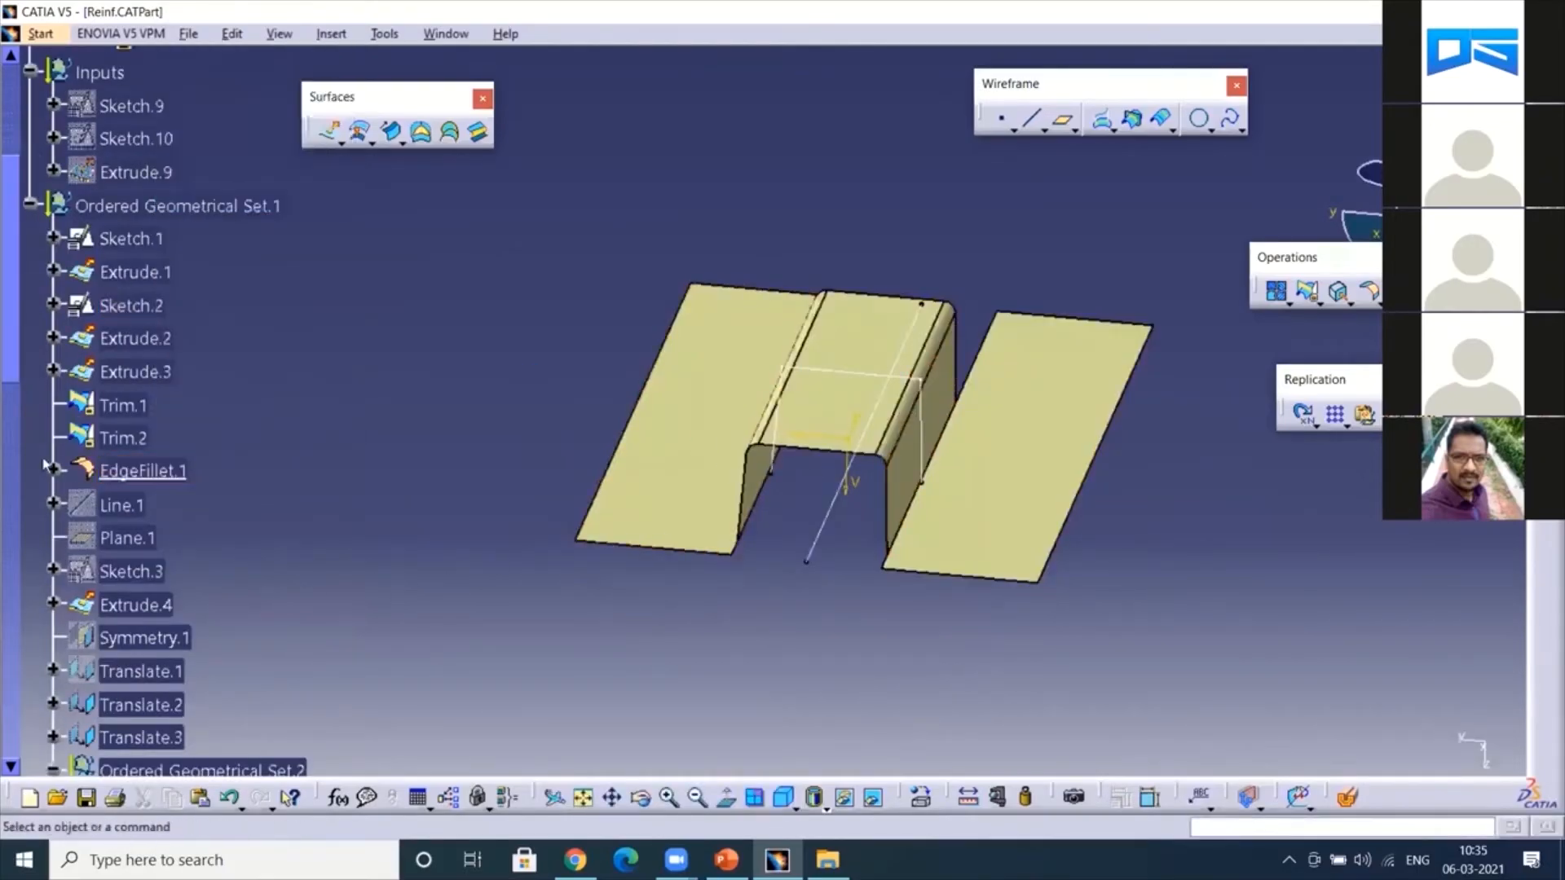
- Advance the in-work object to Extrude.4 and view the bead surface crossing the channel's filleted edge up close
scroll(163, 490, down, 2)
right_click(135, 458)
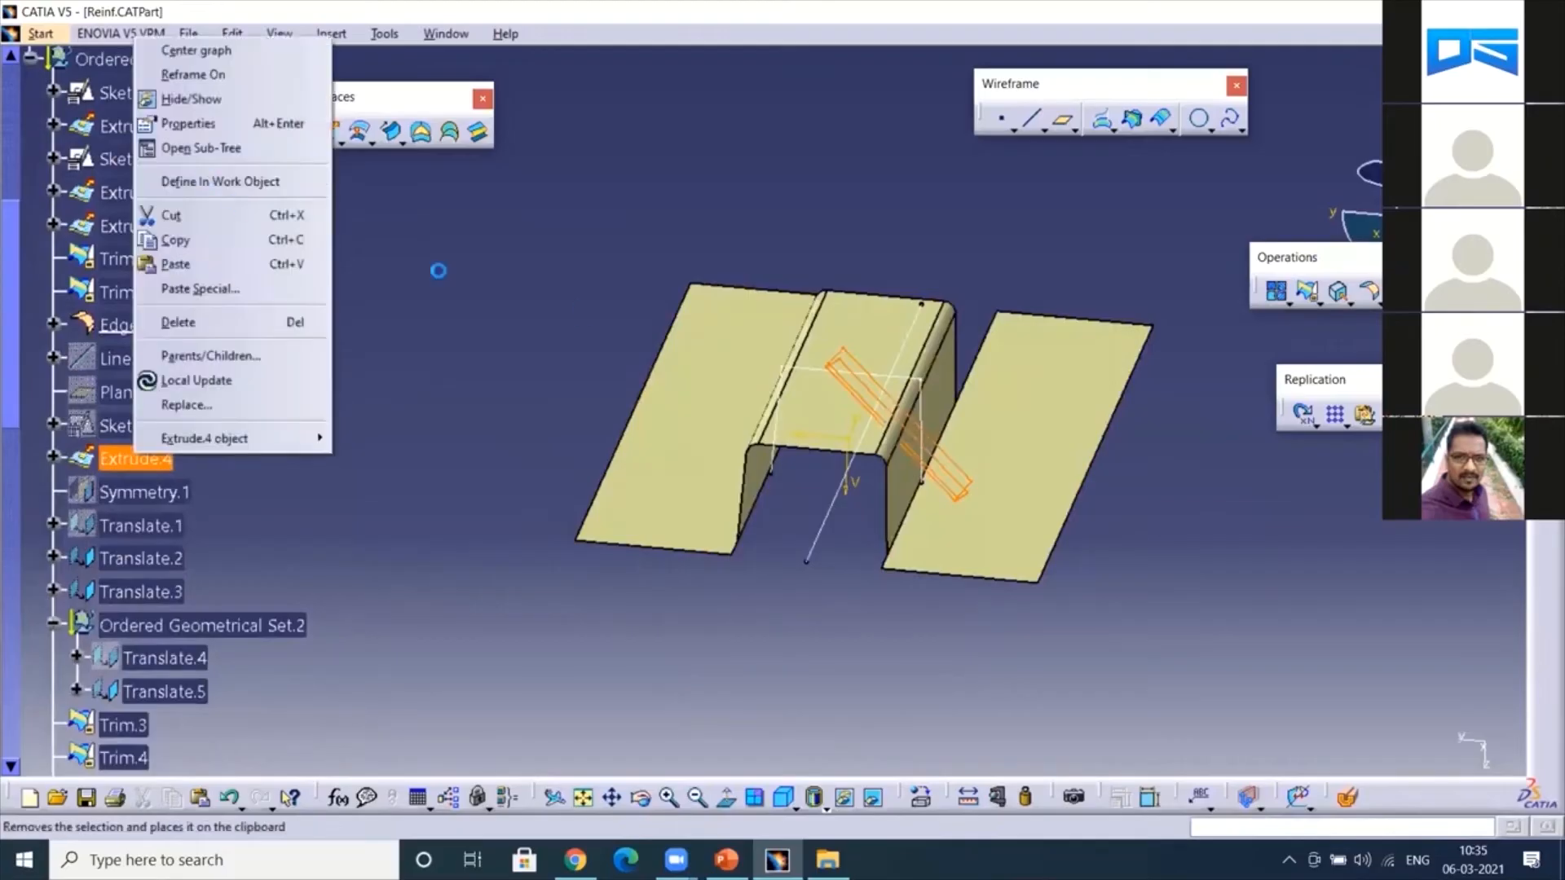
click(206, 181)
middle_drag(863, 546, 759, 298)
click(755, 381)
middle_drag(757, 400, 655, 429)
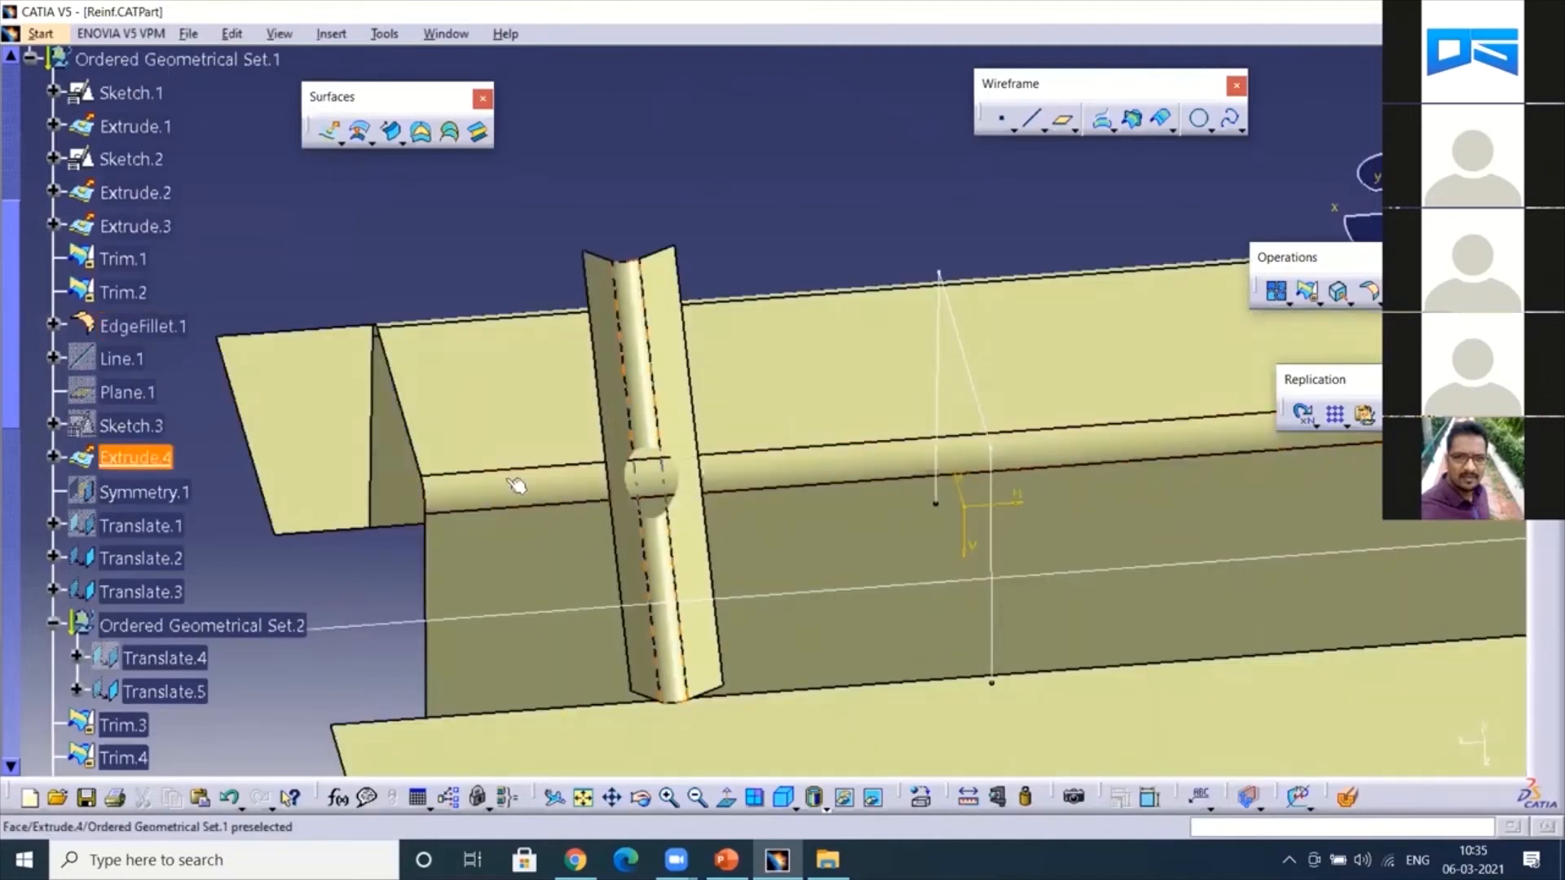
- Advance the in-work object to Ordered Geometrical Set.2 and view the translated bead surfaces along the channel
scroll(155, 481, down, 3)
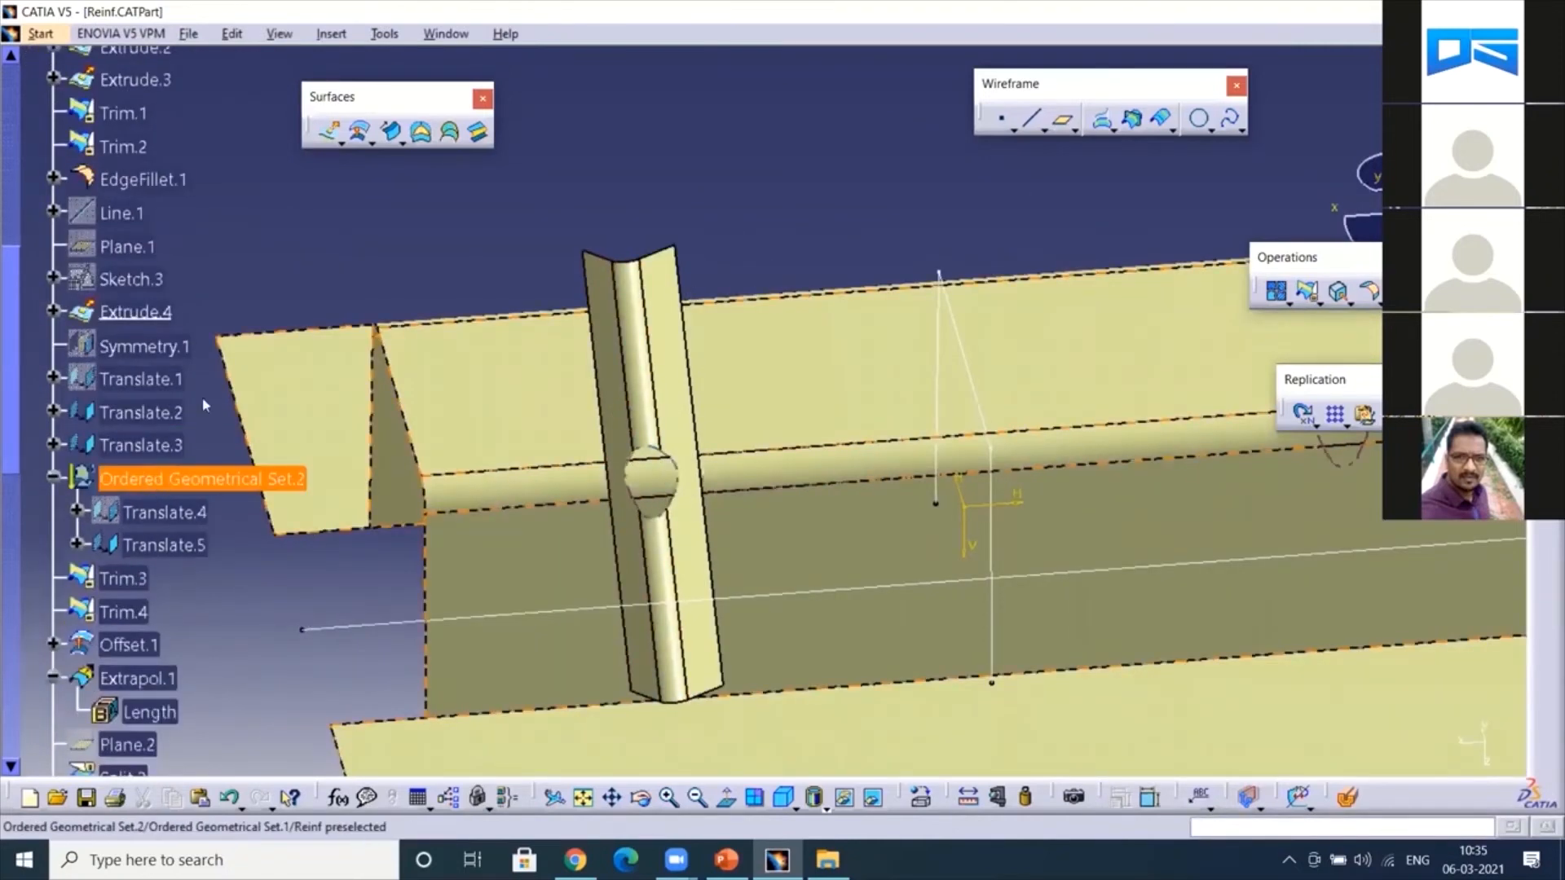
right_click(146, 479)
click(228, 199)
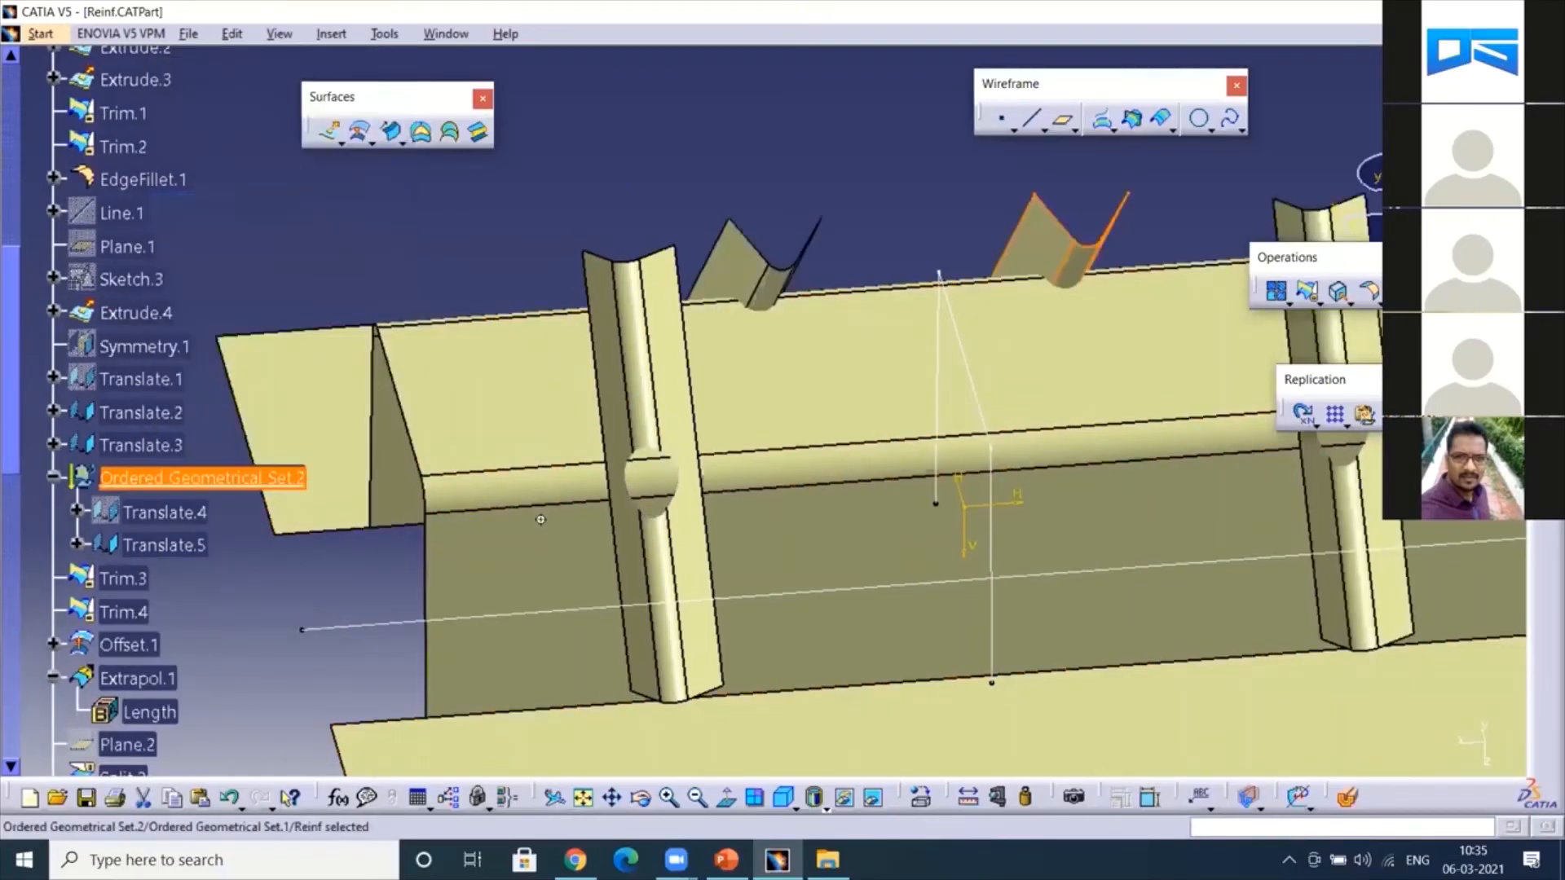
middle_drag(966, 472, 841, 534)
- Define Trim.4 as the in-work object to apply the bead trims to the channel
scroll(225, 242, down, 3)
right_click(127, 466)
click(220, 192)
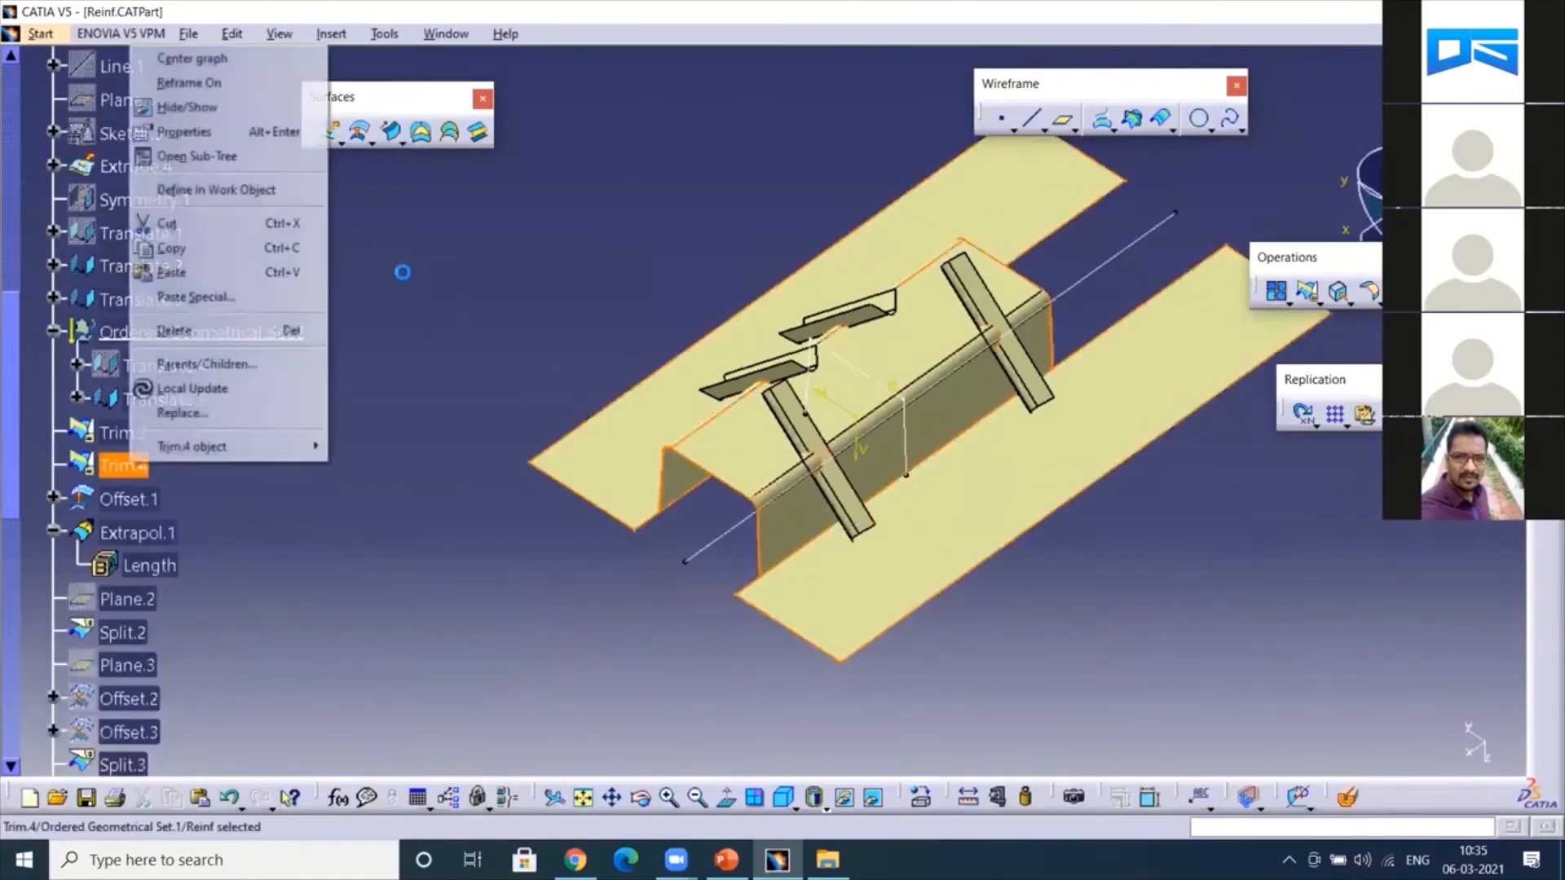
middle_drag(683, 452, 325, 559)
- Advance the in-work object to Offset.1 and view the surface offset from the channel's side wall from several angles
scroll(405, 436, down, 3)
middle_drag(405, 436, 745, 465)
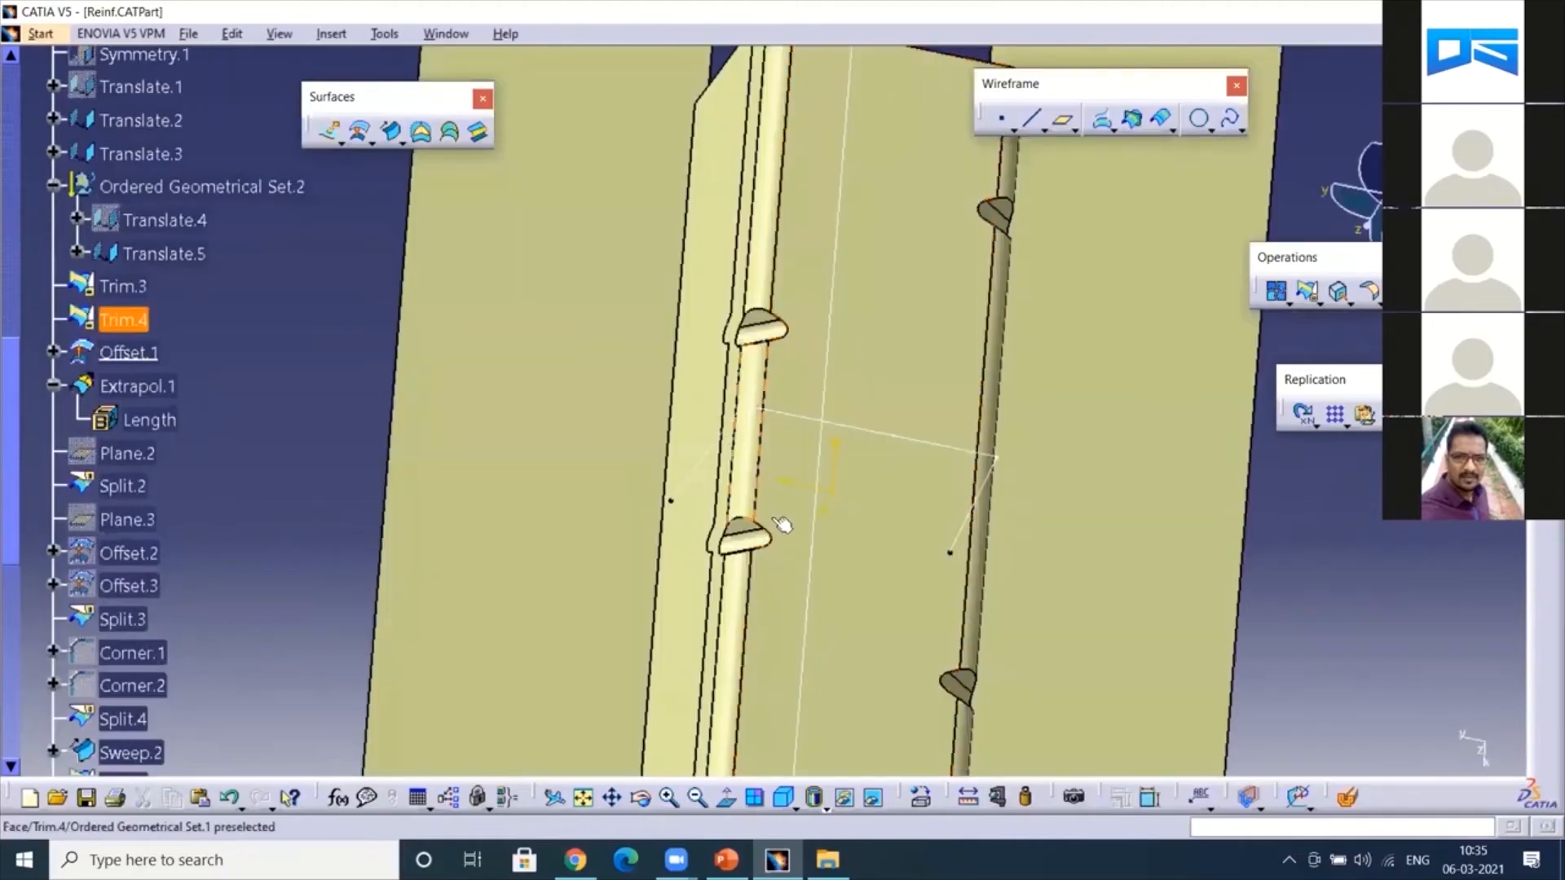
middle_drag(860, 360, 750, 444)
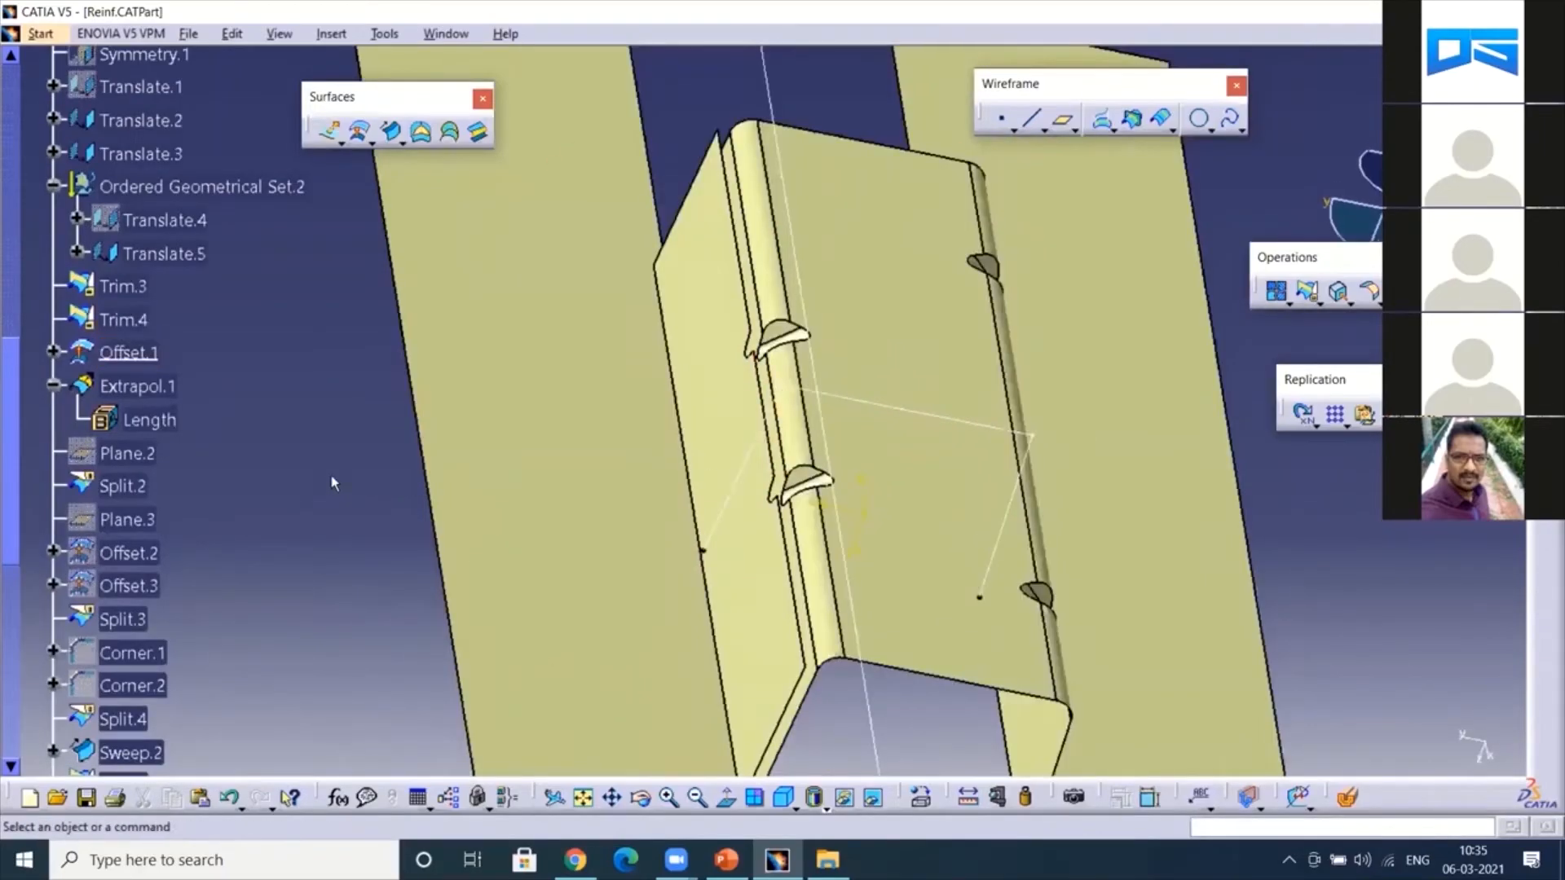
middle_drag(332, 483, 747, 545)
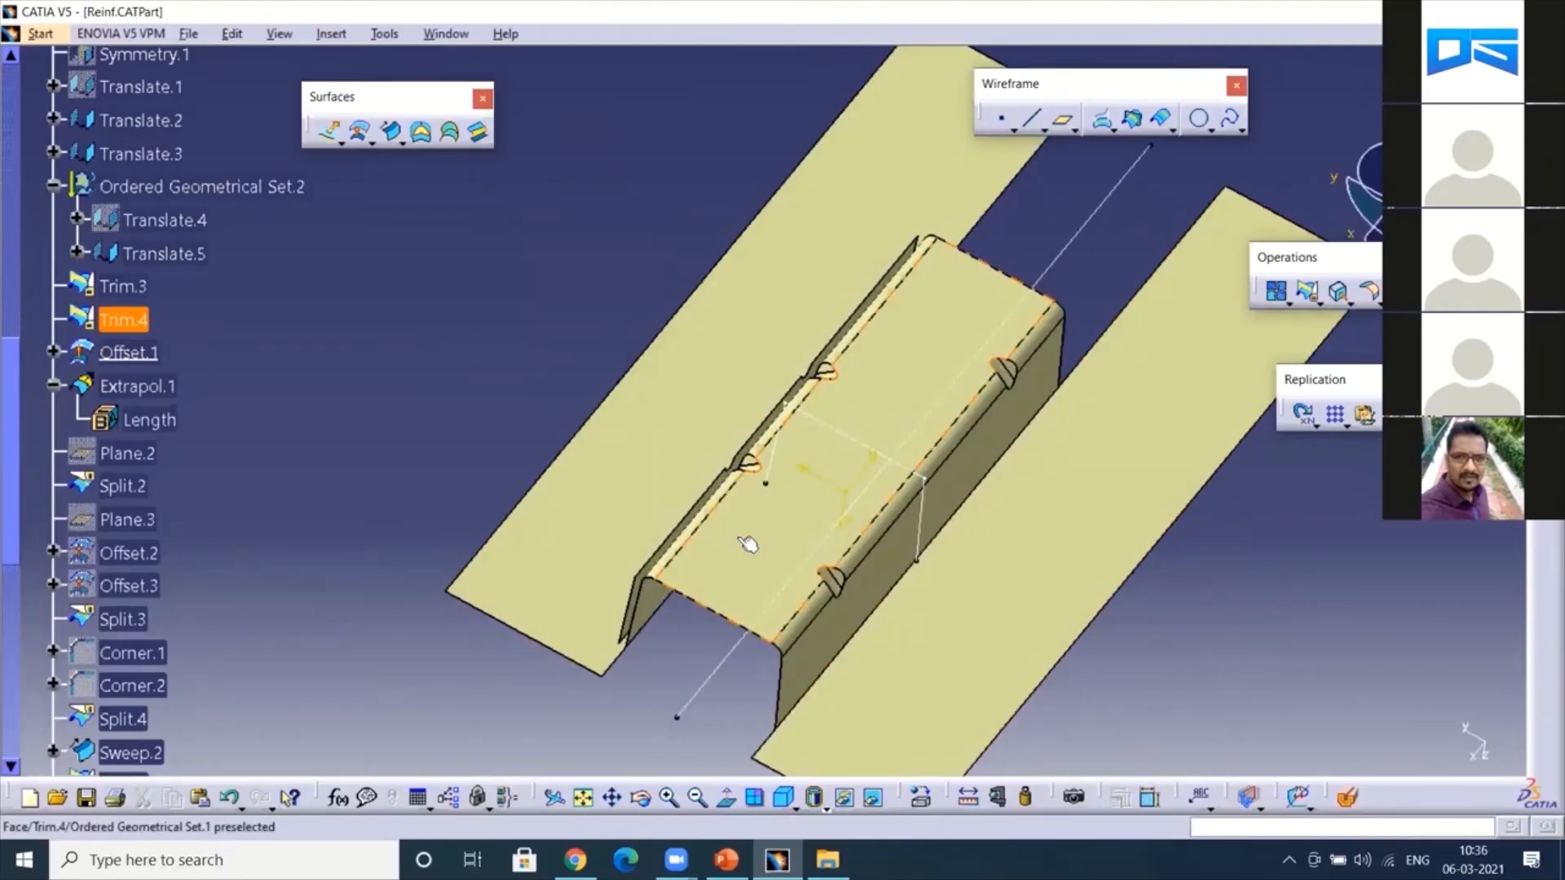
middle_drag(747, 544, 844, 516)
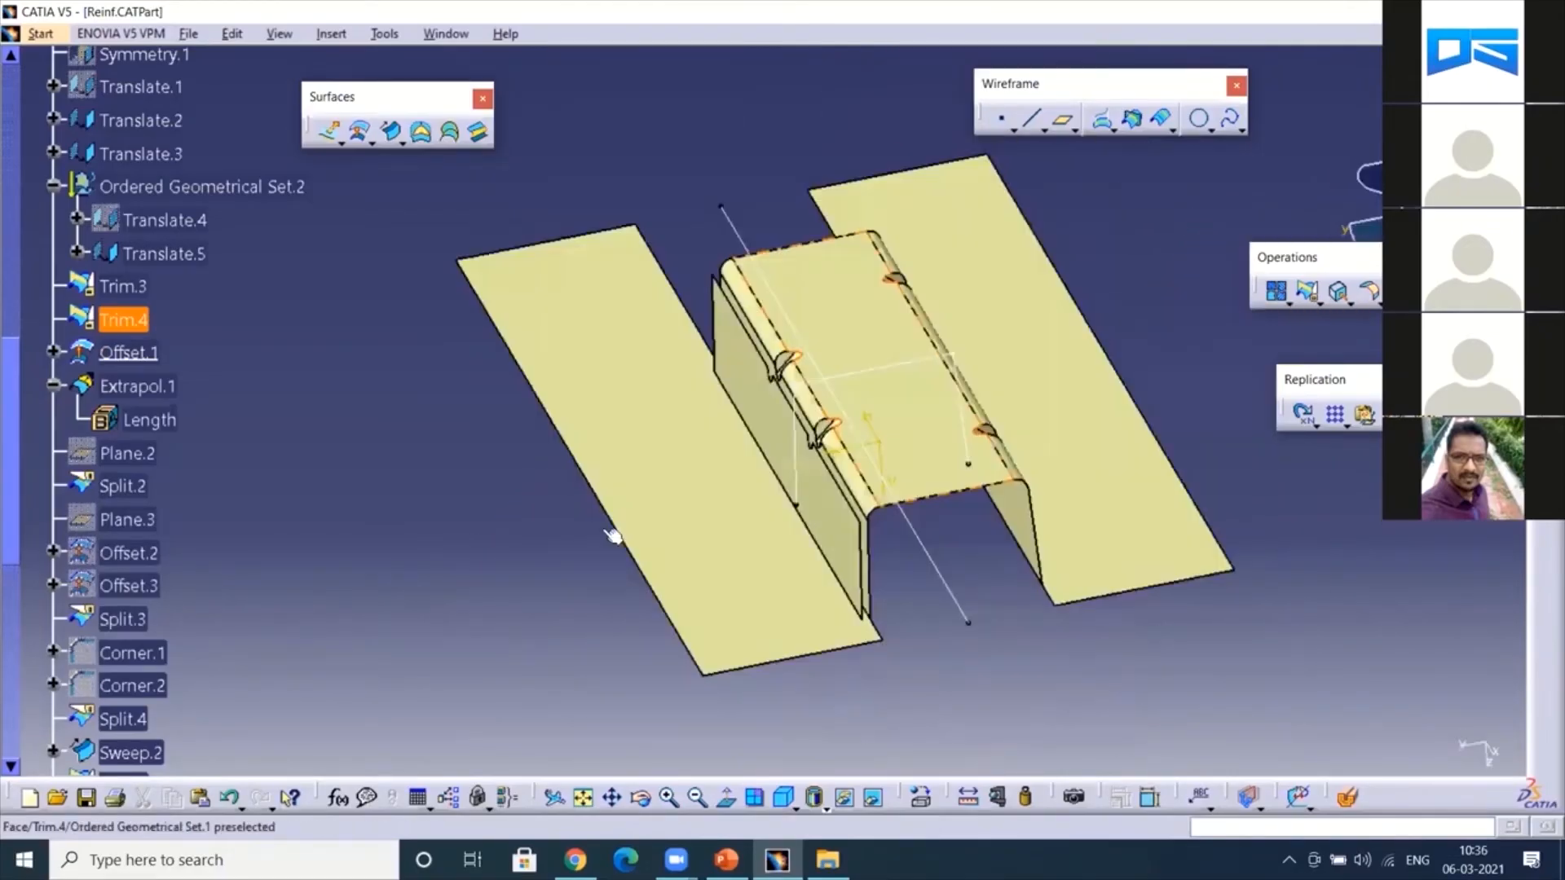
- Advance the in-work object to Split.2 and on to Split.3, viewing the split offset surface beside the channel wall
scroll(126, 418, down, 2)
right_click(124, 413)
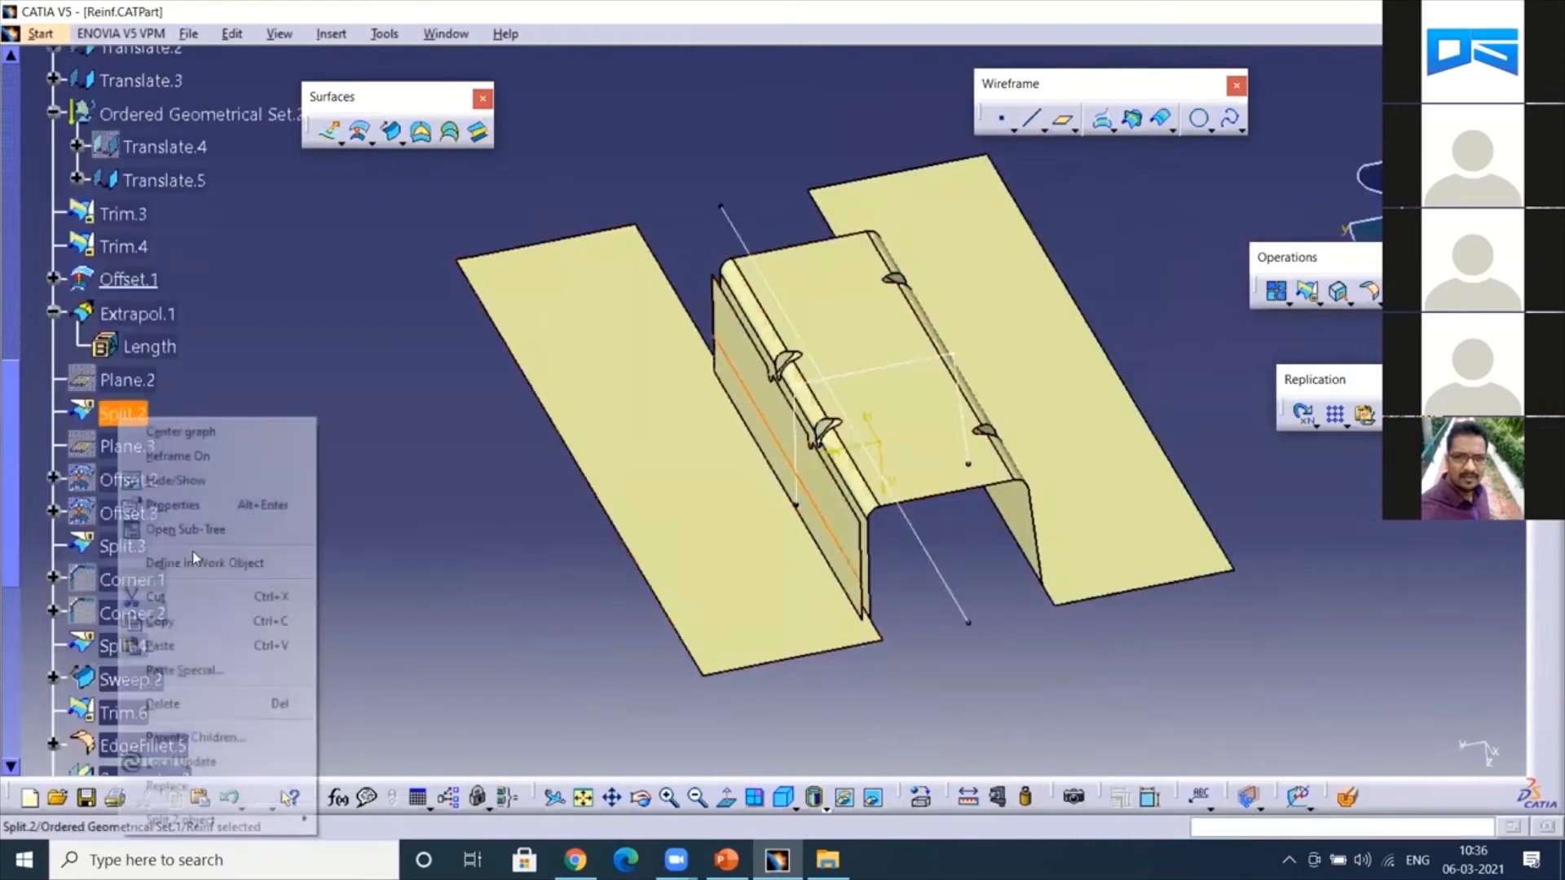
click(194, 562)
middle_drag(762, 479, 848, 424)
right_click(135, 547)
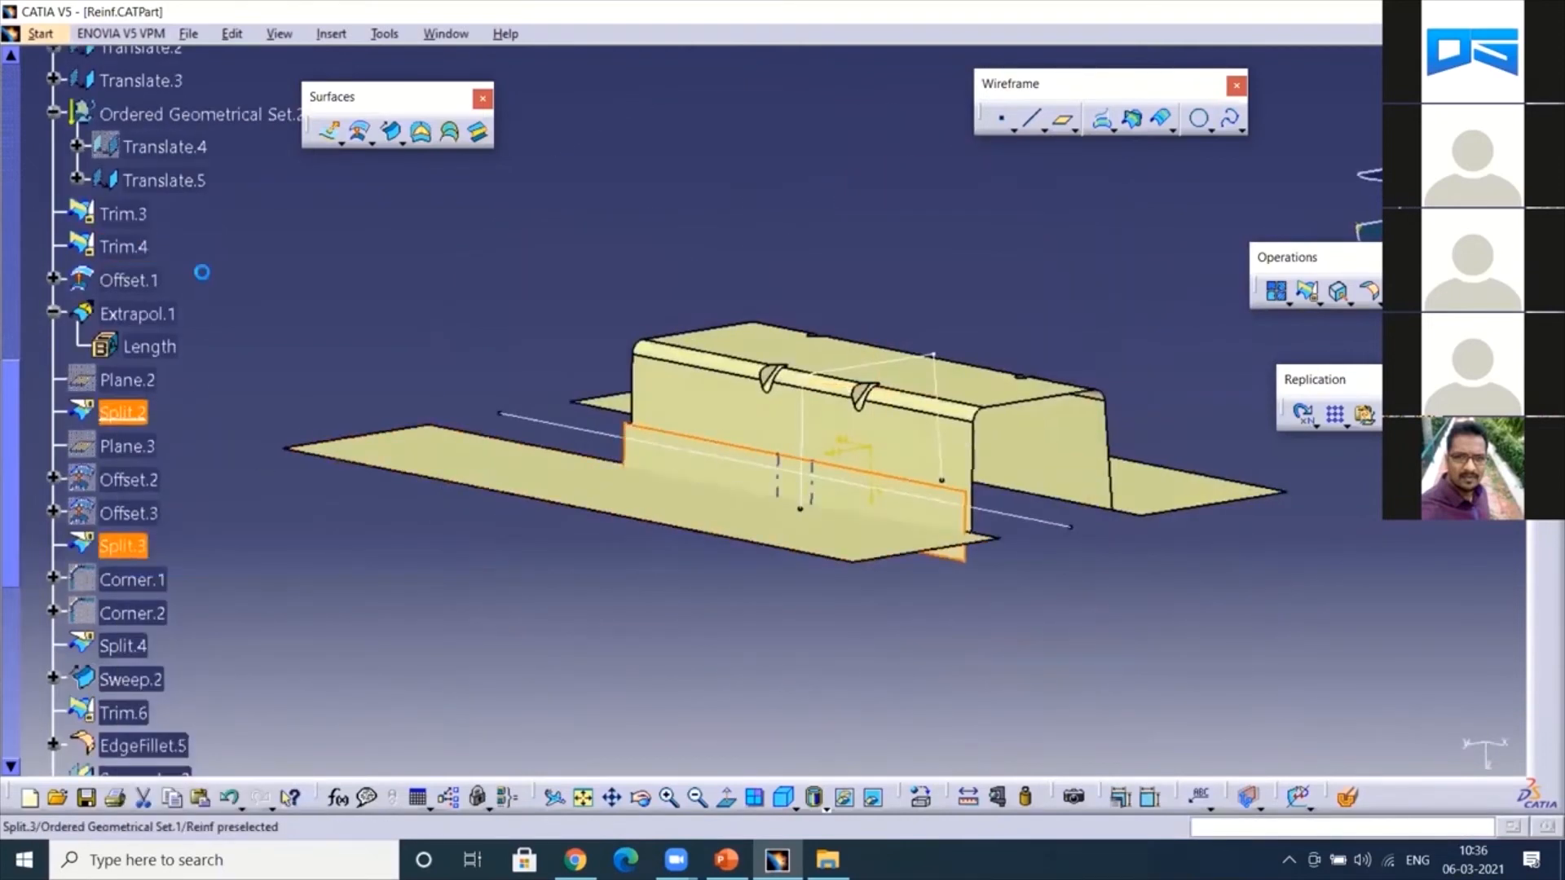
click(203, 272)
middle_drag(780, 532, 779, 555)
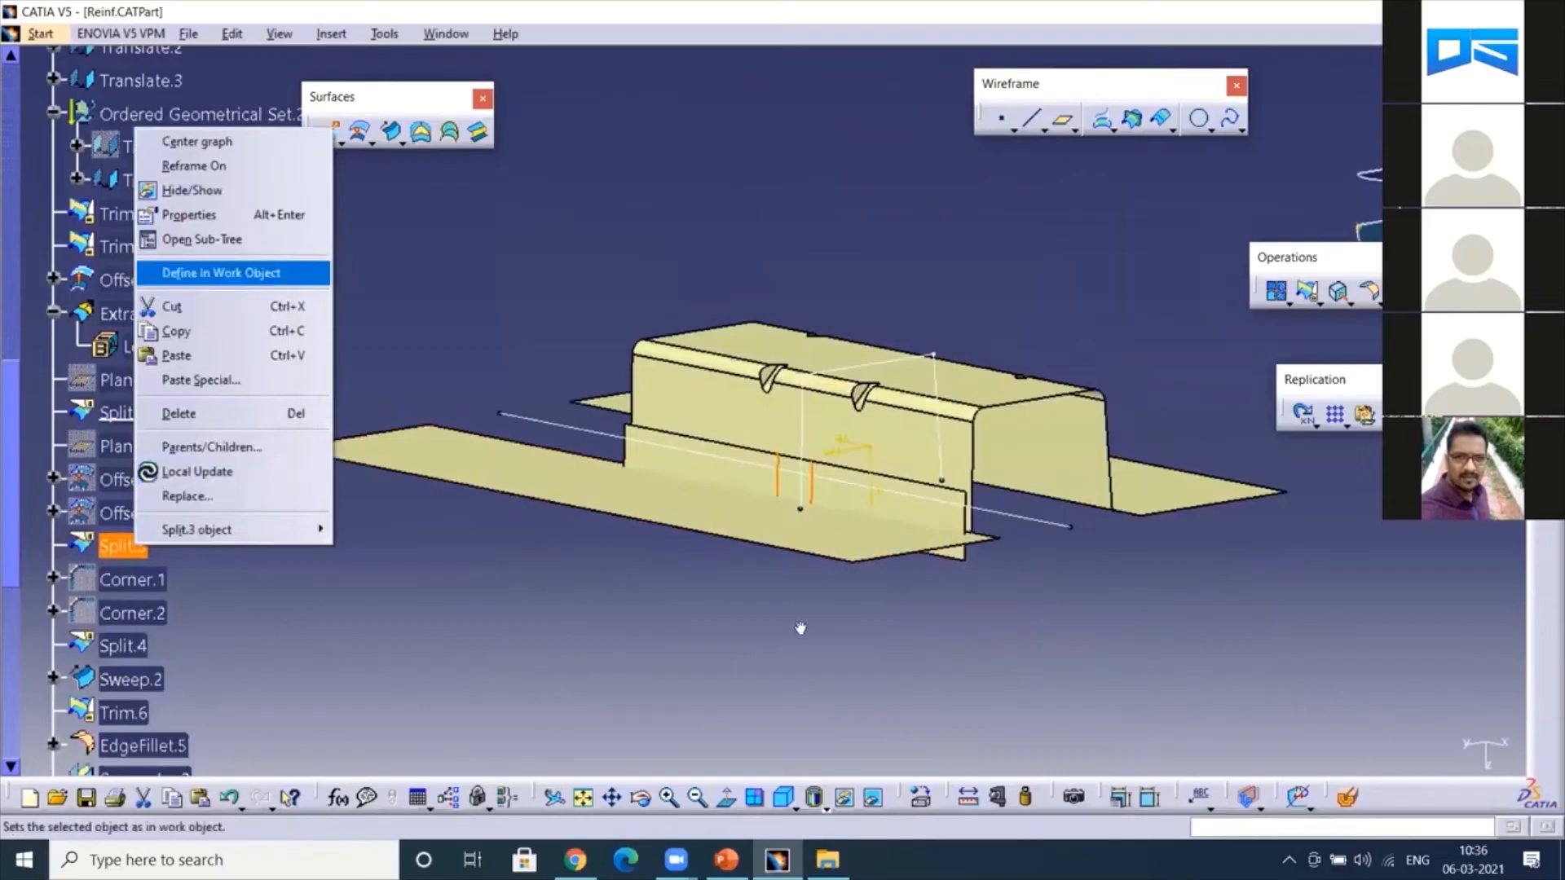
- Define Split.4 as the in-work object and view the side wall with its rounded opening
right_click(135, 652)
click(199, 376)
middle_drag(570, 625, 585, 538)
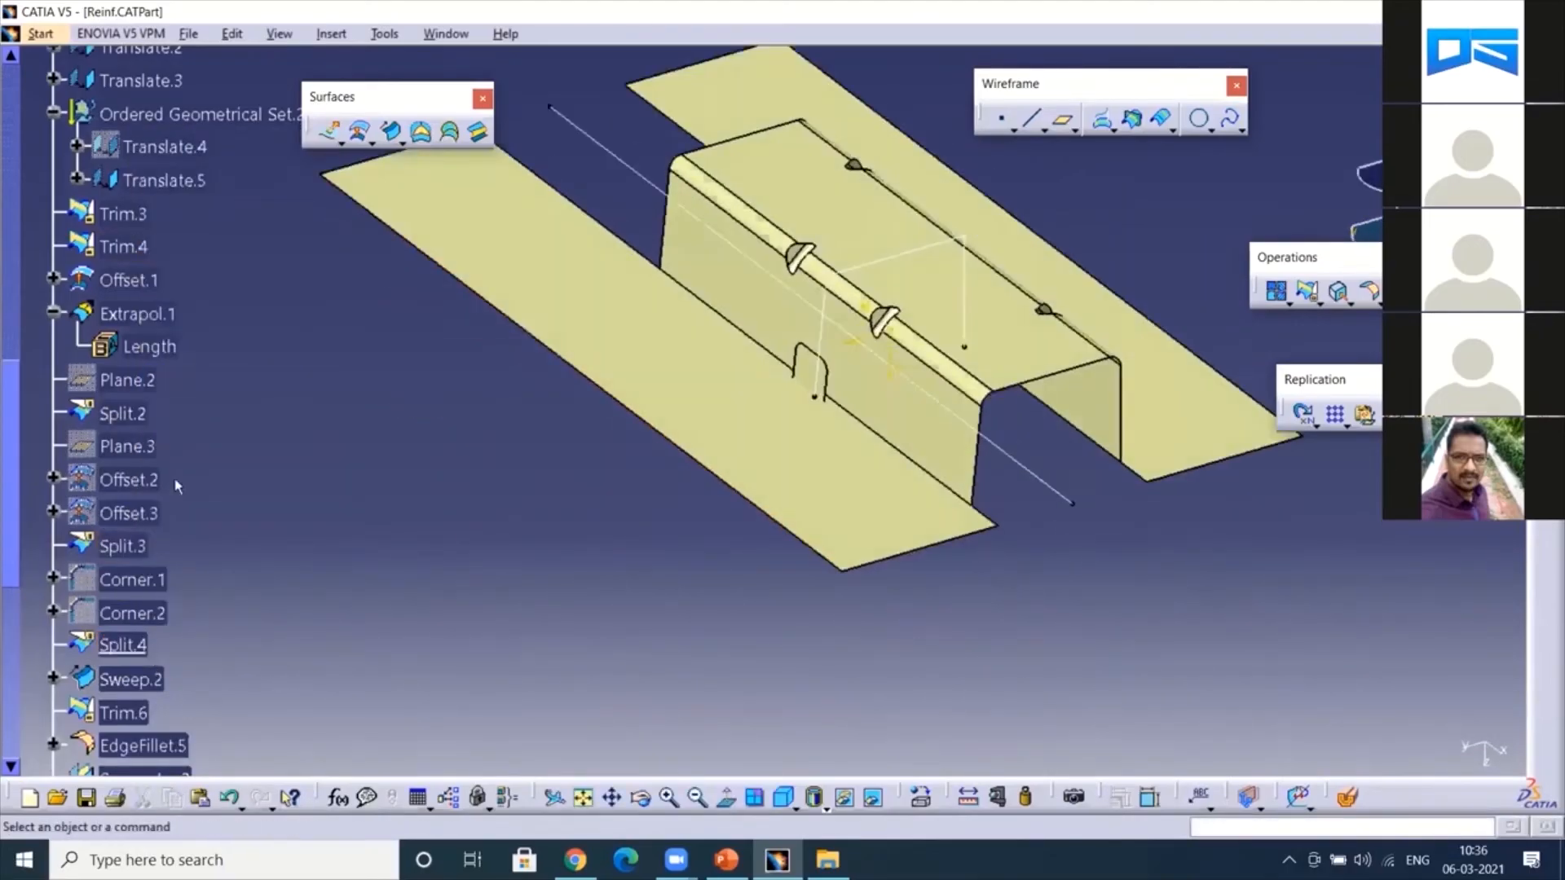
- Advance the in-work object to Sweep.2 and examine the swept surface around the side wall's opening
scroll(178, 487, down, 3)
right_click(131, 532)
click(220, 255)
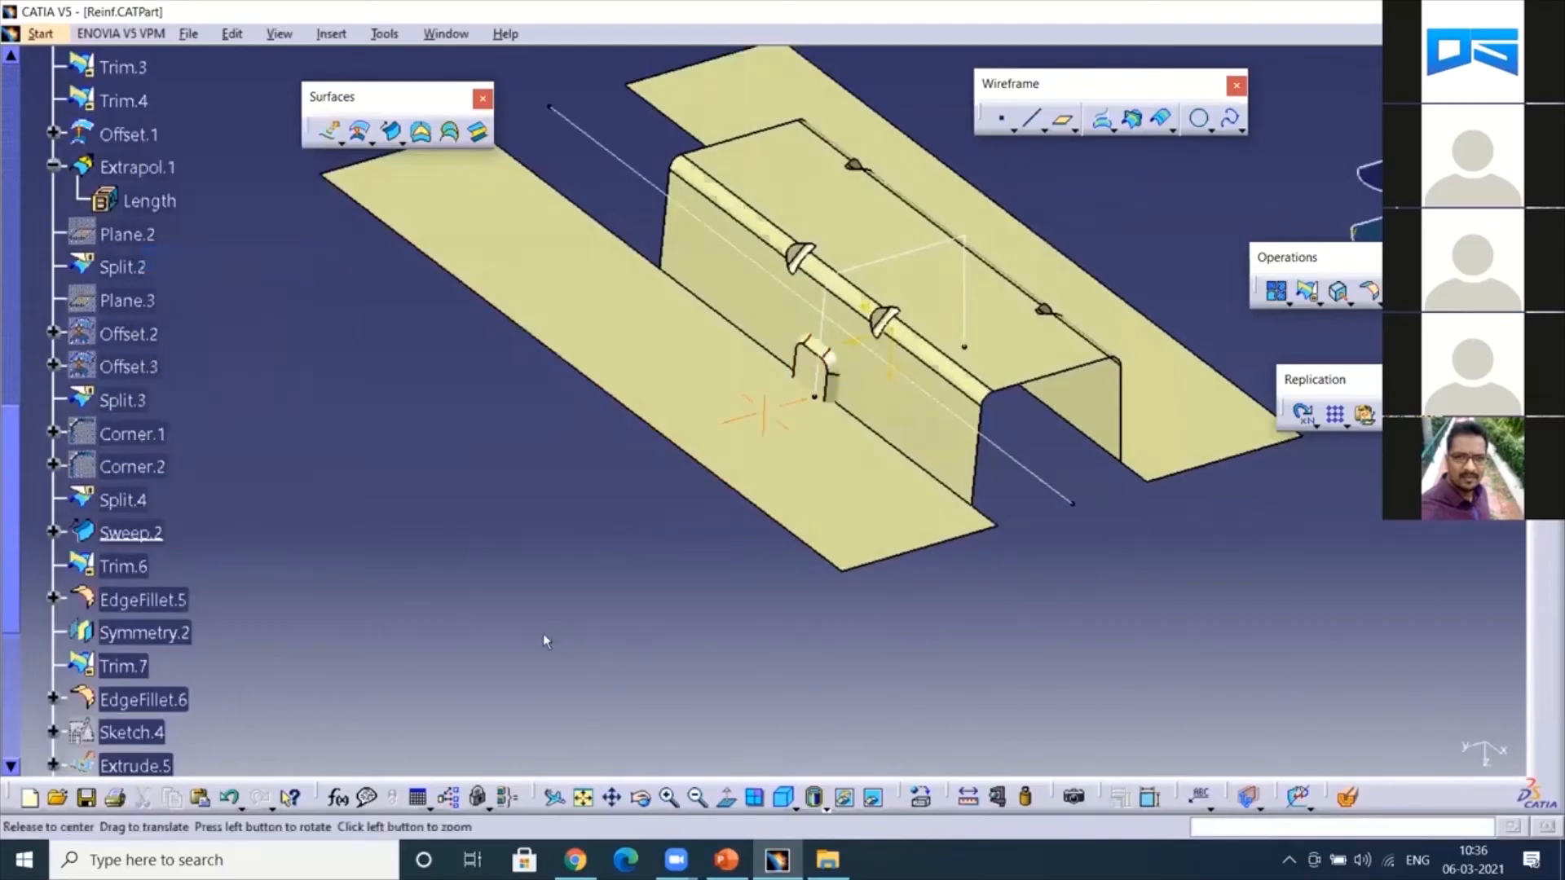
middle_drag(546, 641, 775, 481)
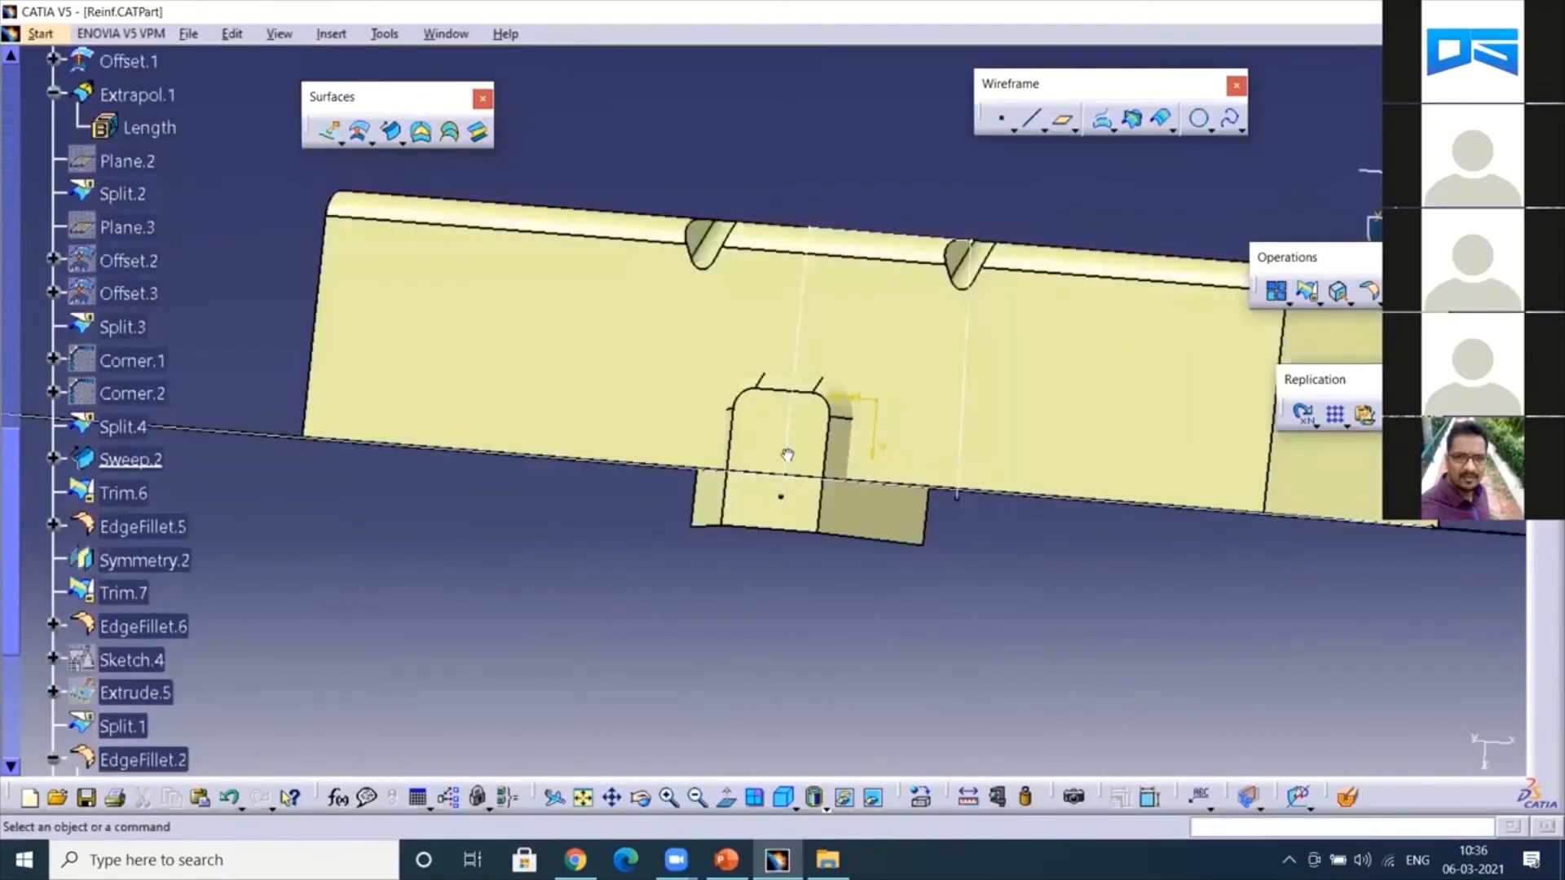
middle_drag(712, 571, 587, 611)
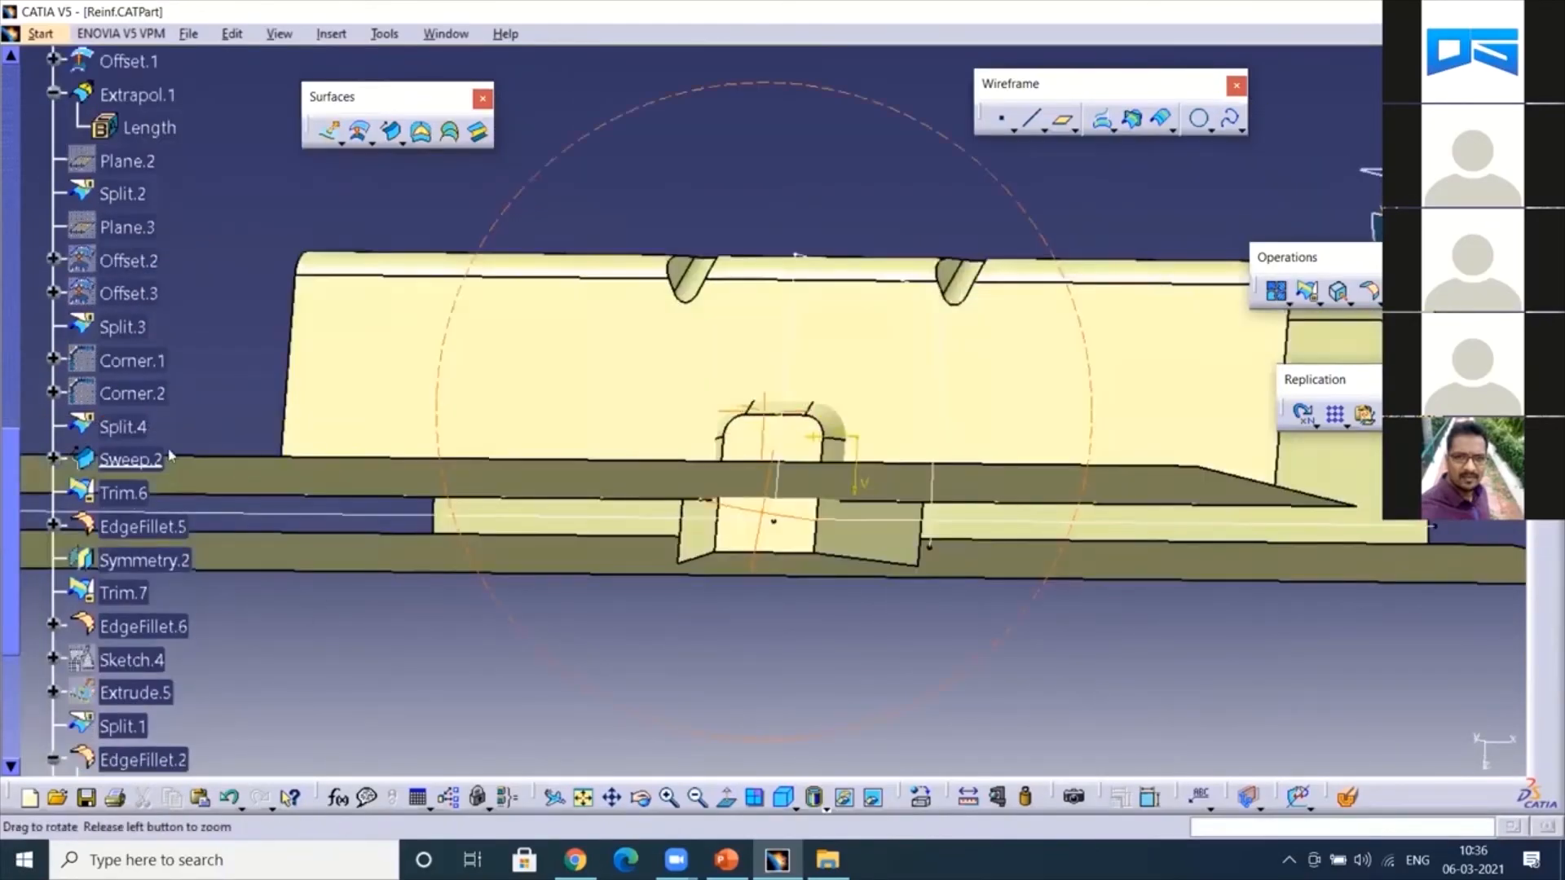
middle_drag(170, 454, 200, 227)
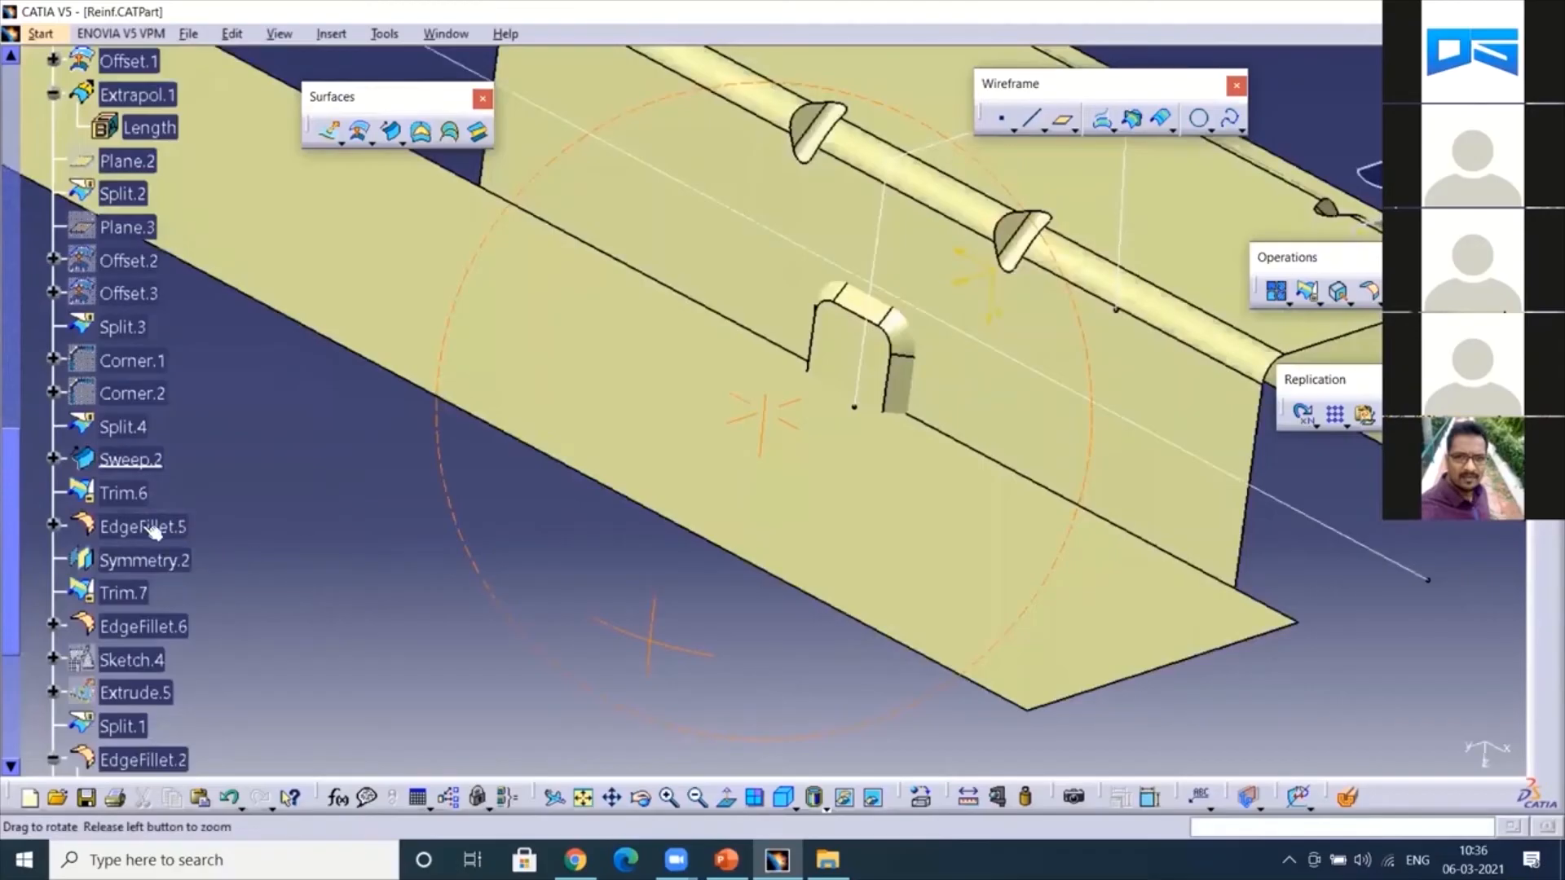
- Advance the in-work object to Trim.6 and on to EdgeFillet.5 to round the side wall's embossed surface
right_click(127, 494)
click(237, 220)
right_click(146, 527)
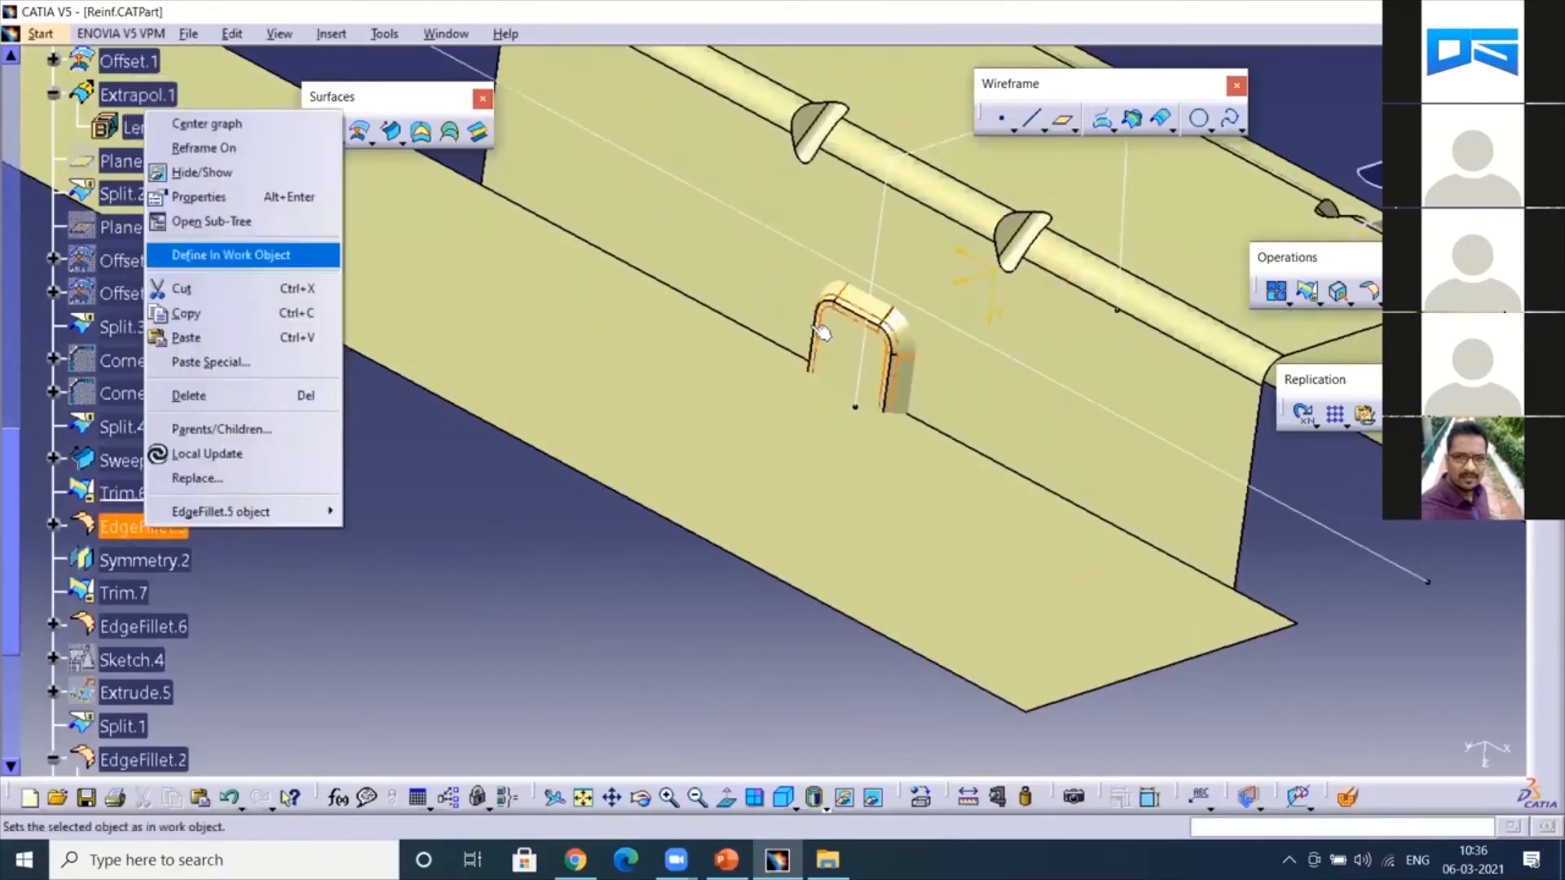
click(230, 255)
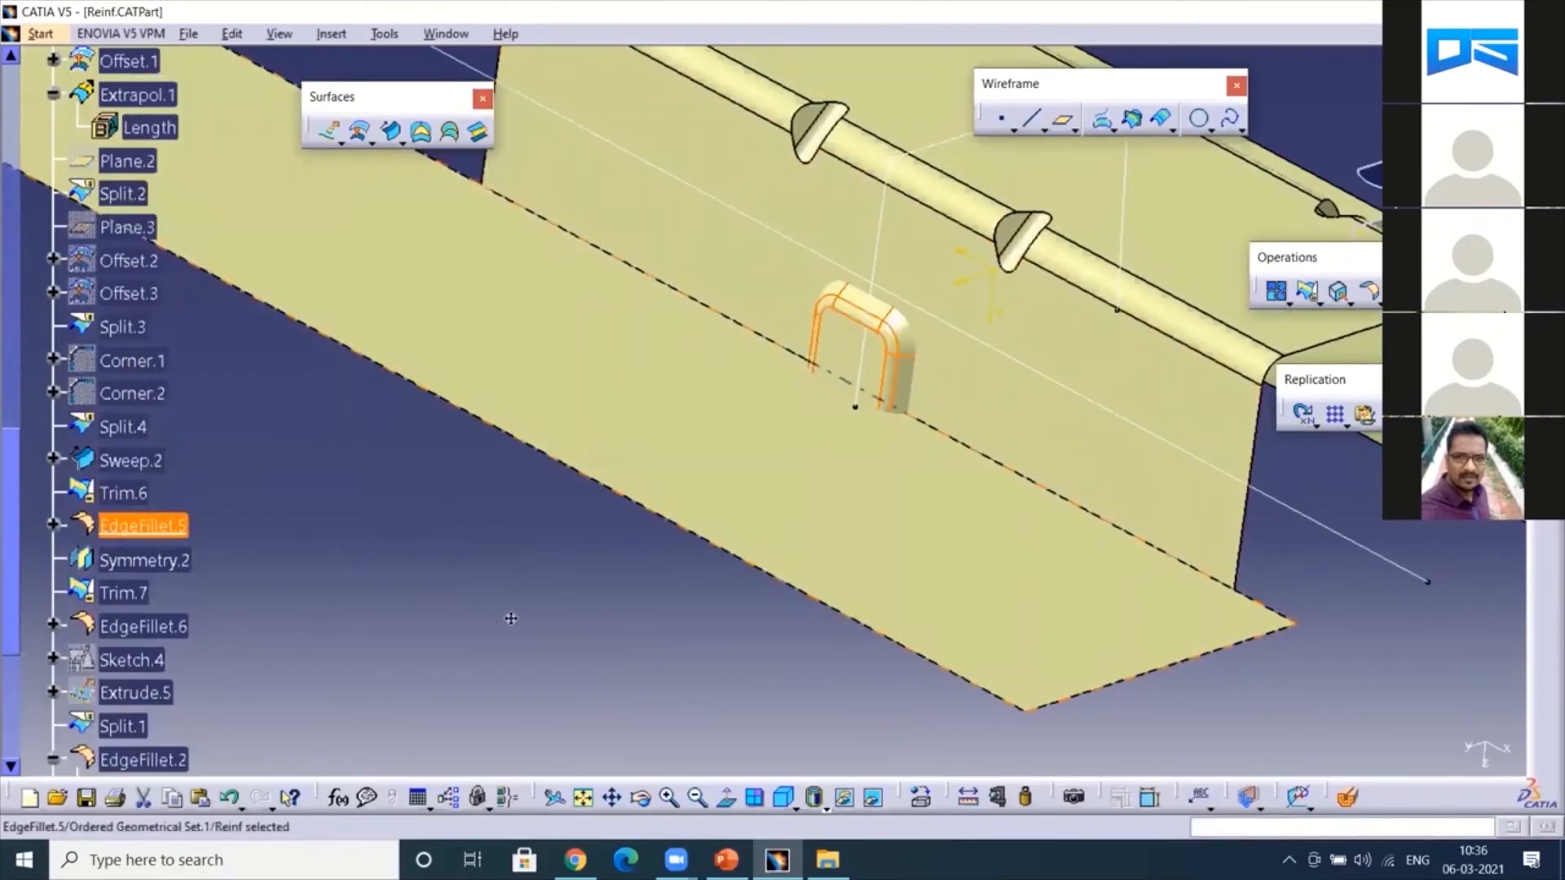
middle_drag(511, 618, 256, 566)
- Advance the in-work object to Symmetry.2 and on to Trim.7, viewing the emboss joined to the side wall
right_click(168, 558)
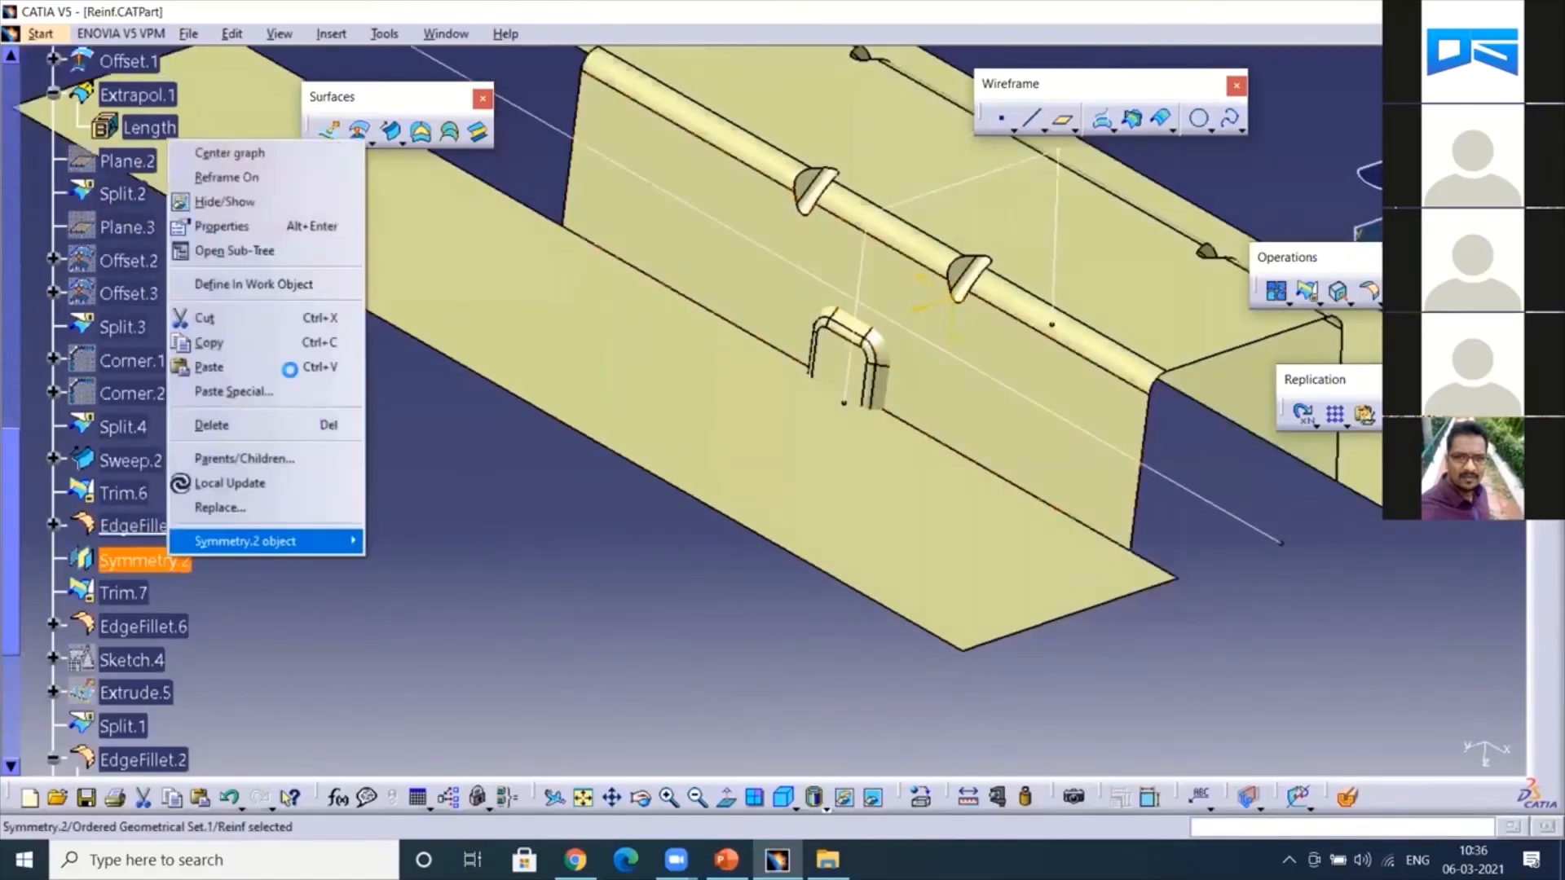
click(253, 284)
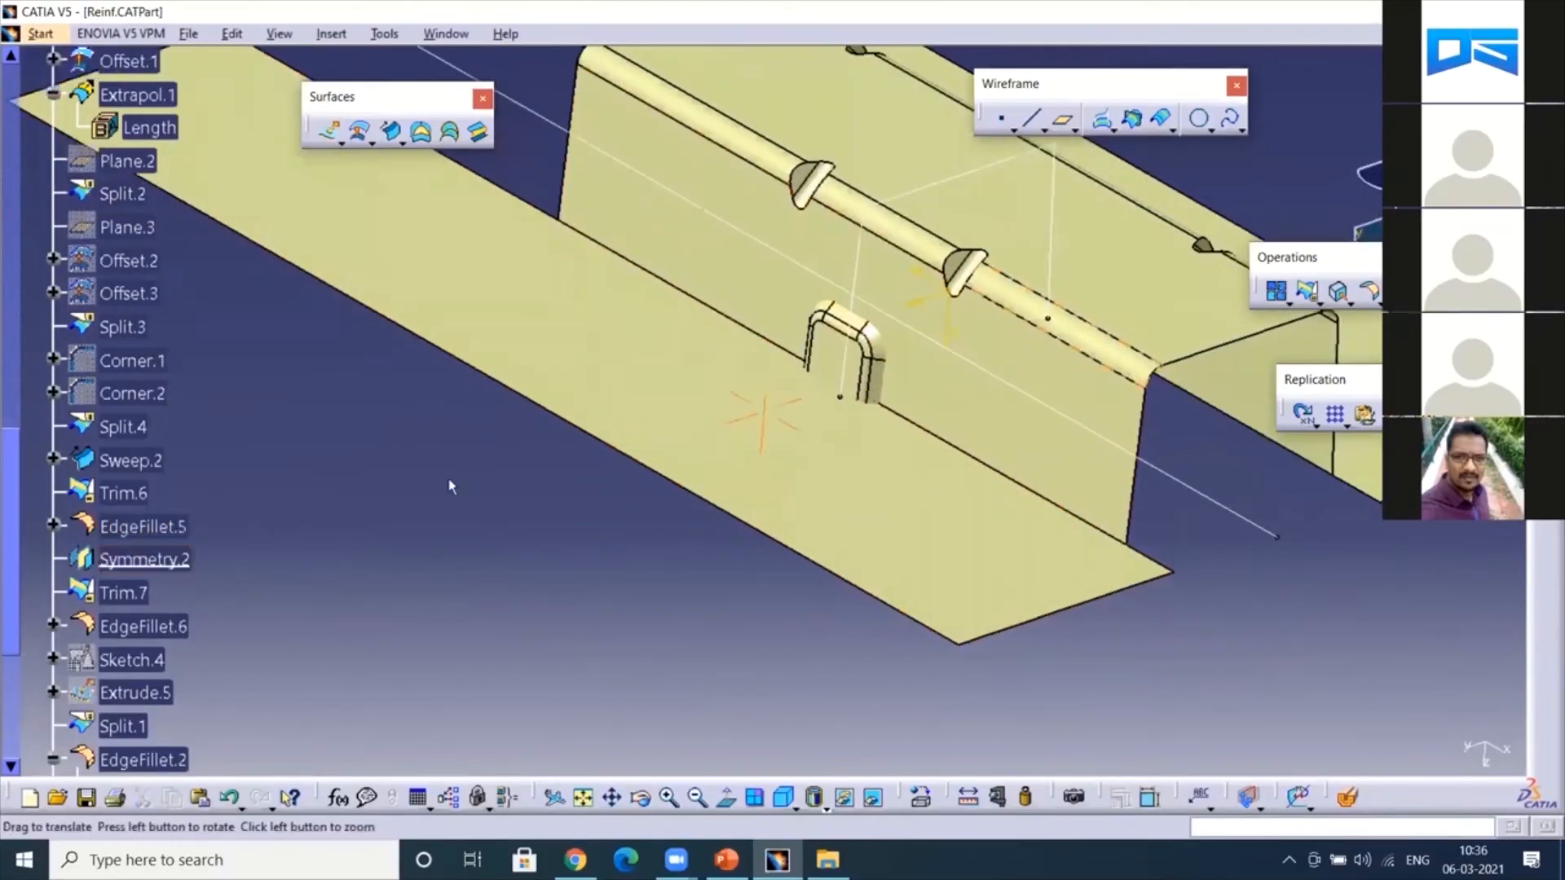
middle_drag(451, 486, 326, 538)
right_click(129, 595)
click(206, 328)
middle_drag(959, 352, 204, 447)
- Define Split.1 as the in-work object and view the channel with its flanges cut to the rounded outline
scroll(206, 320, down, 2)
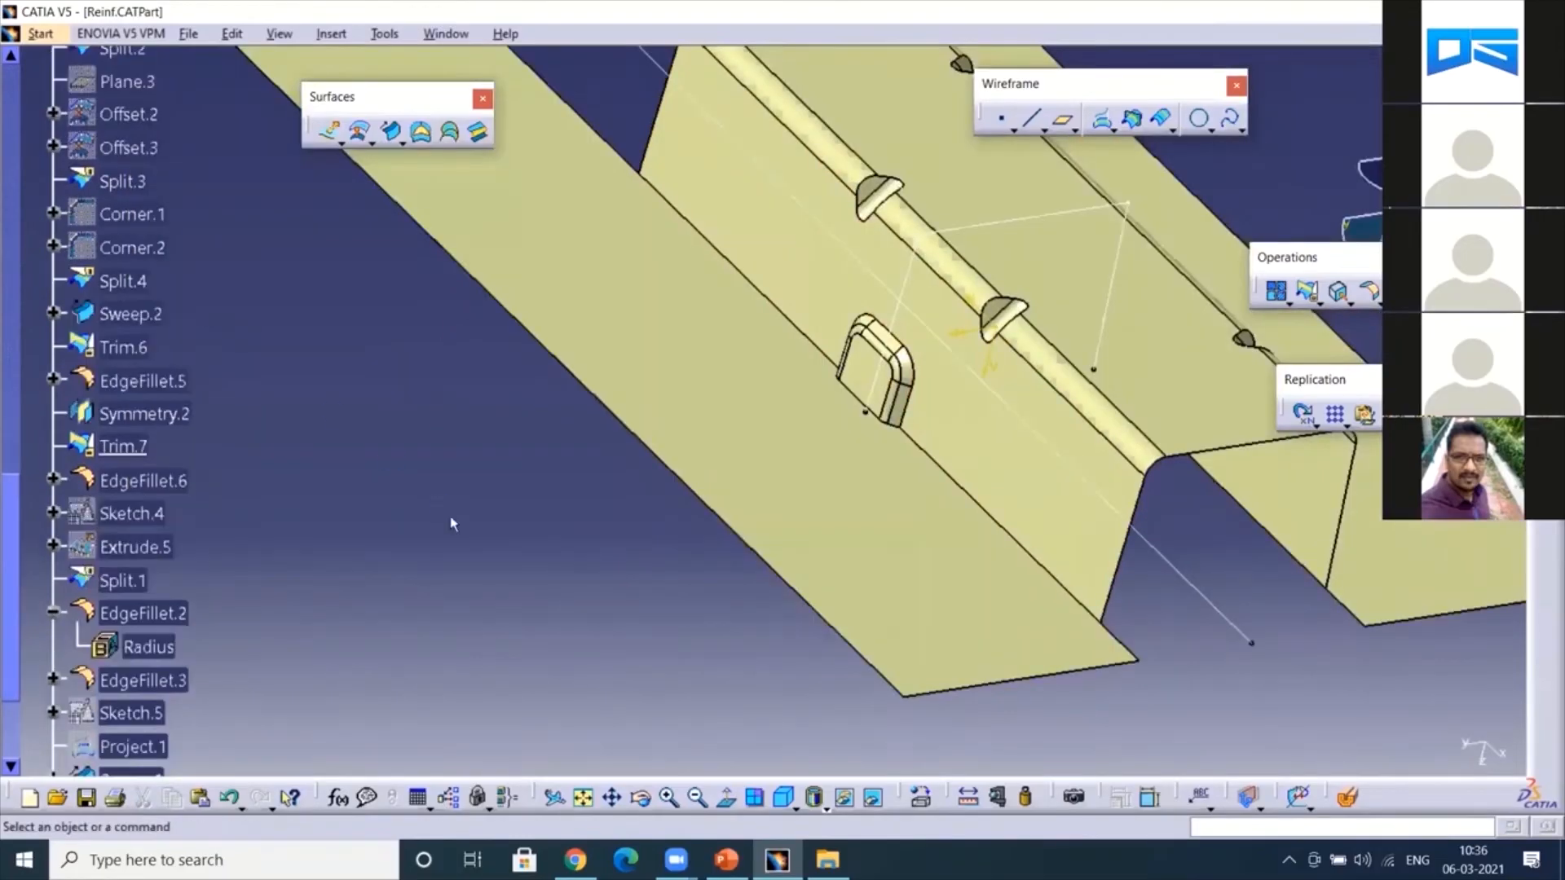
right_click(114, 580)
middle_drag(833, 514, 1047, 477)
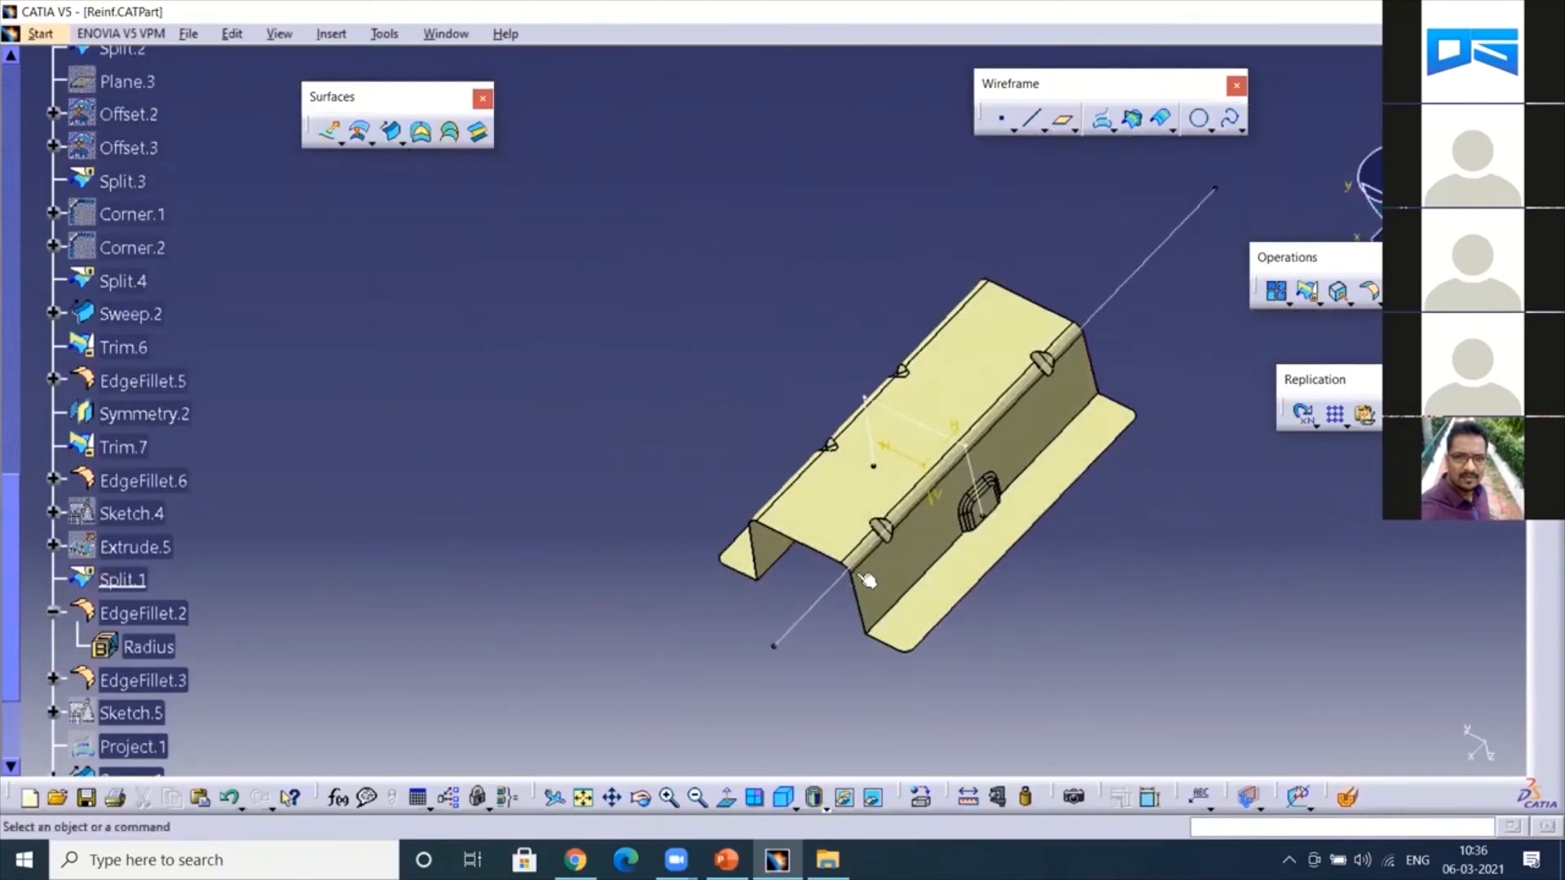
middle_drag(985, 630, 317, 605)
- Advance the in-work object to EdgeFillet.2 and view the filleted channel
scroll(256, 265, down, 3)
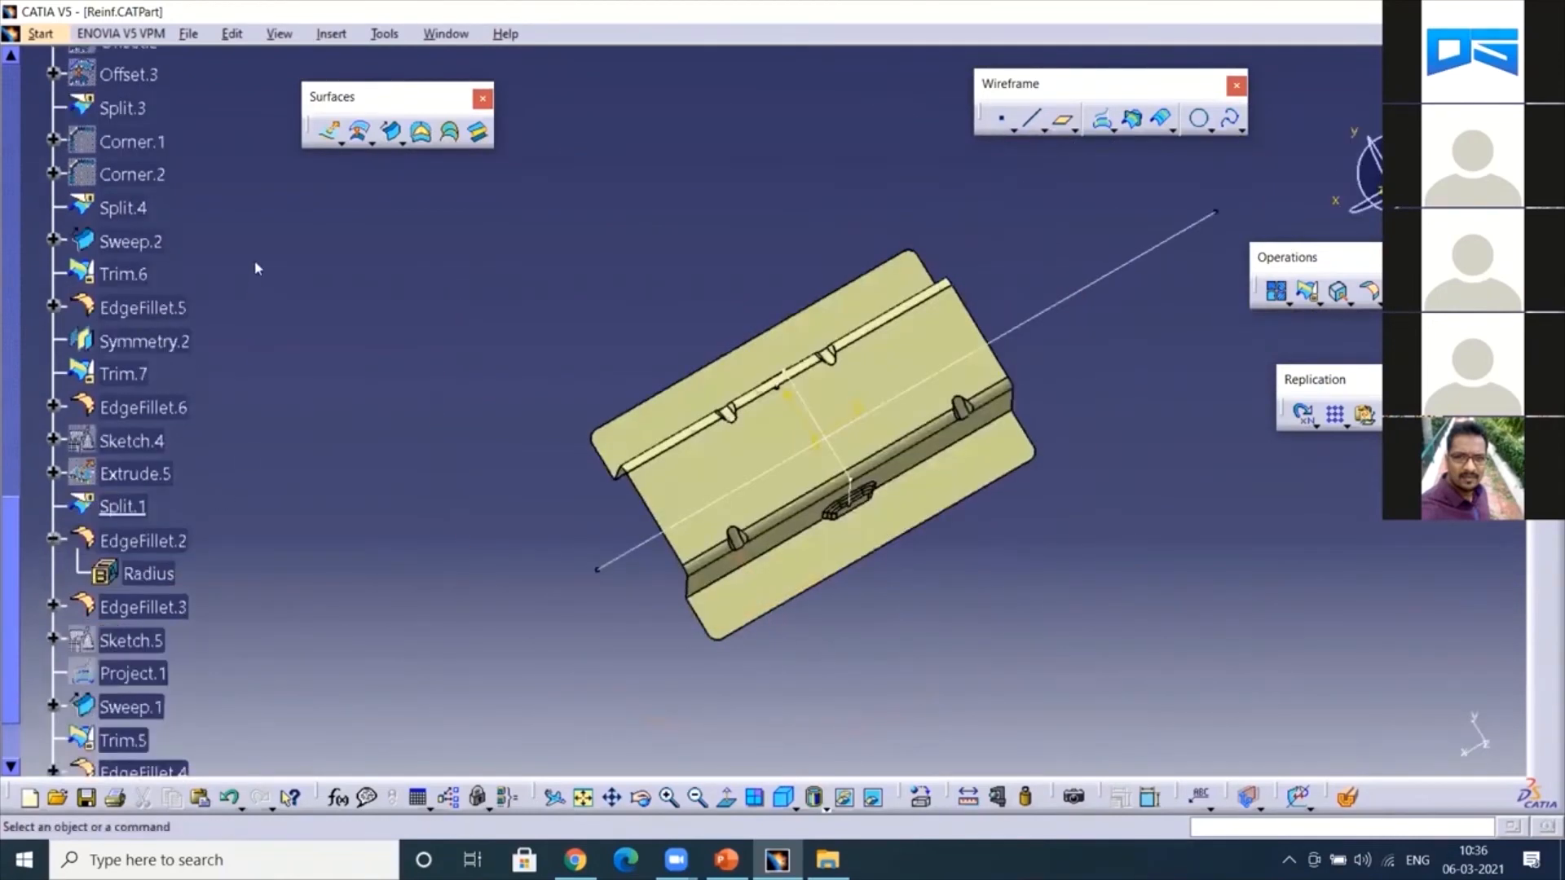
right_click(142, 468)
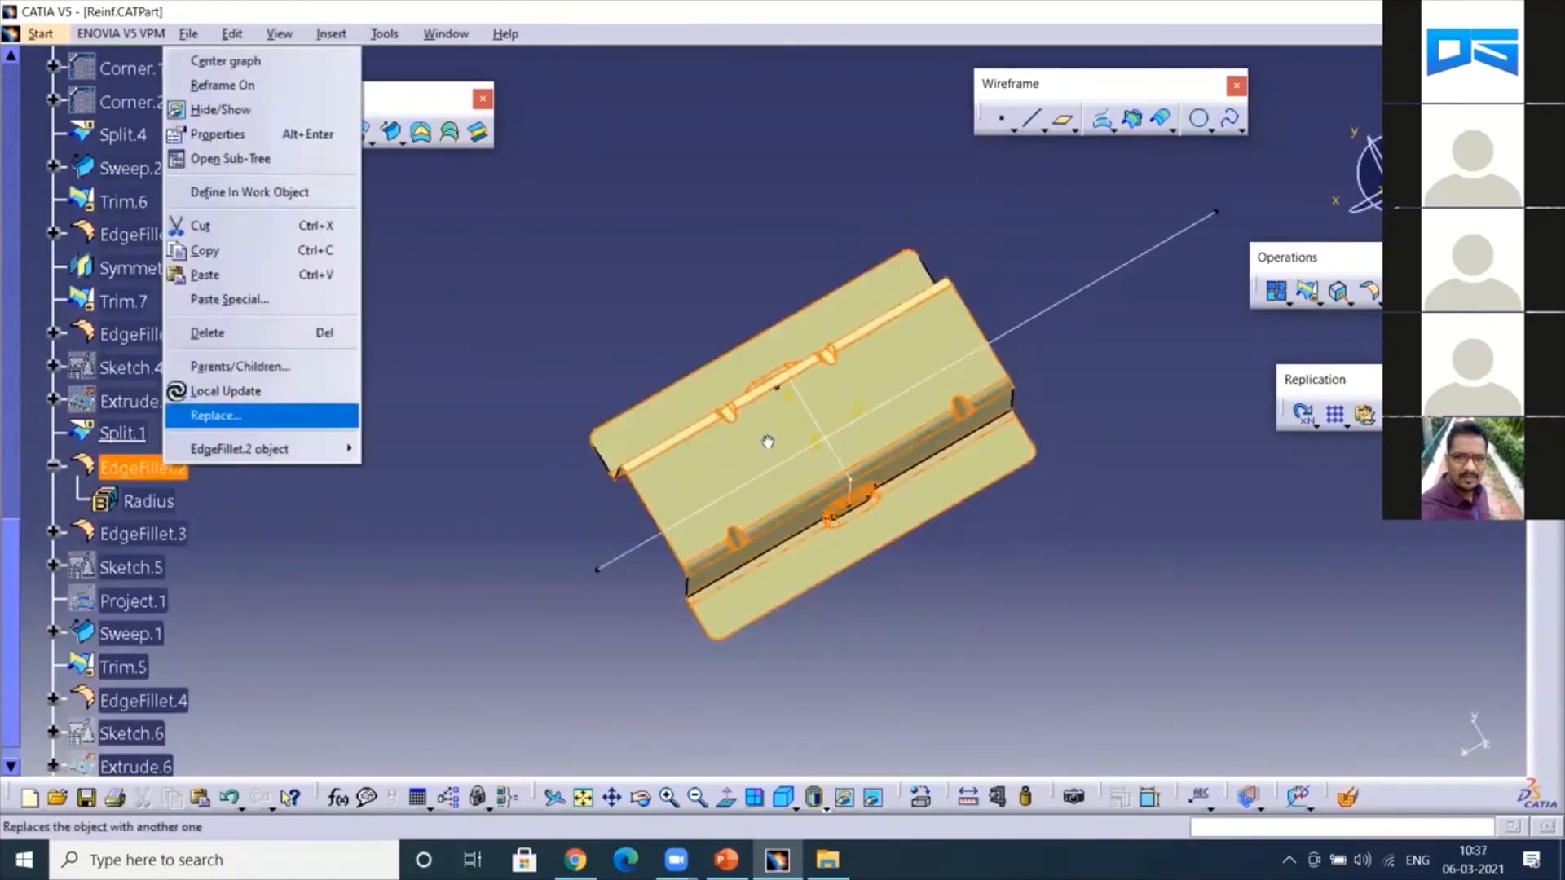
click(261, 192)
middle_drag(737, 441, 409, 567)
- Advance the in-work object to Trim.5 and view the curved bead running along the channel's top face
scroll(130, 522, down, 3)
right_click(123, 520)
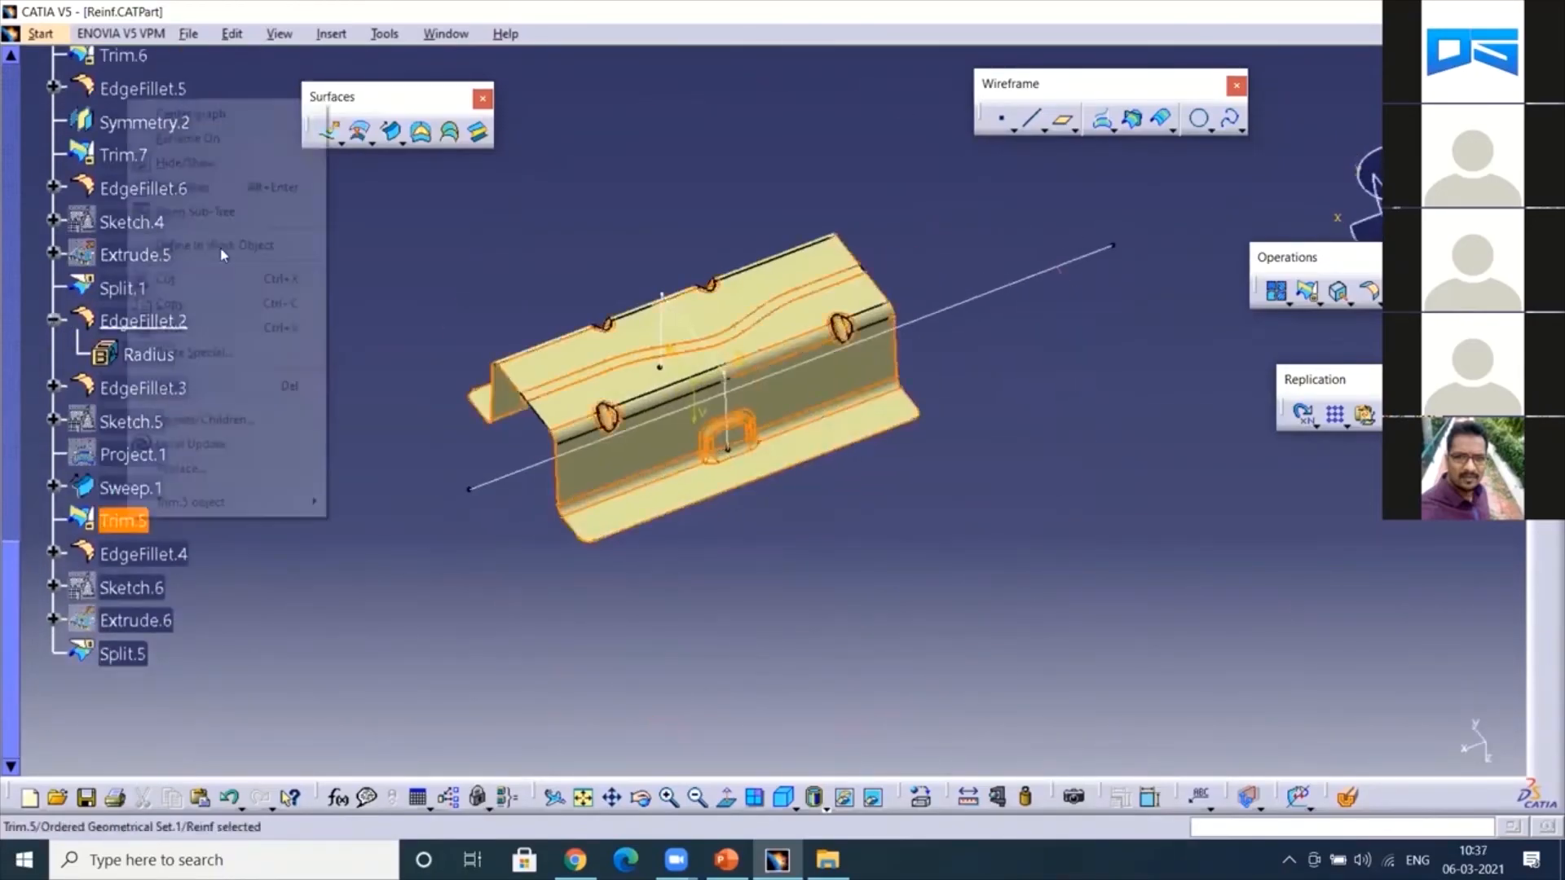
click(216, 245)
click(503, 622)
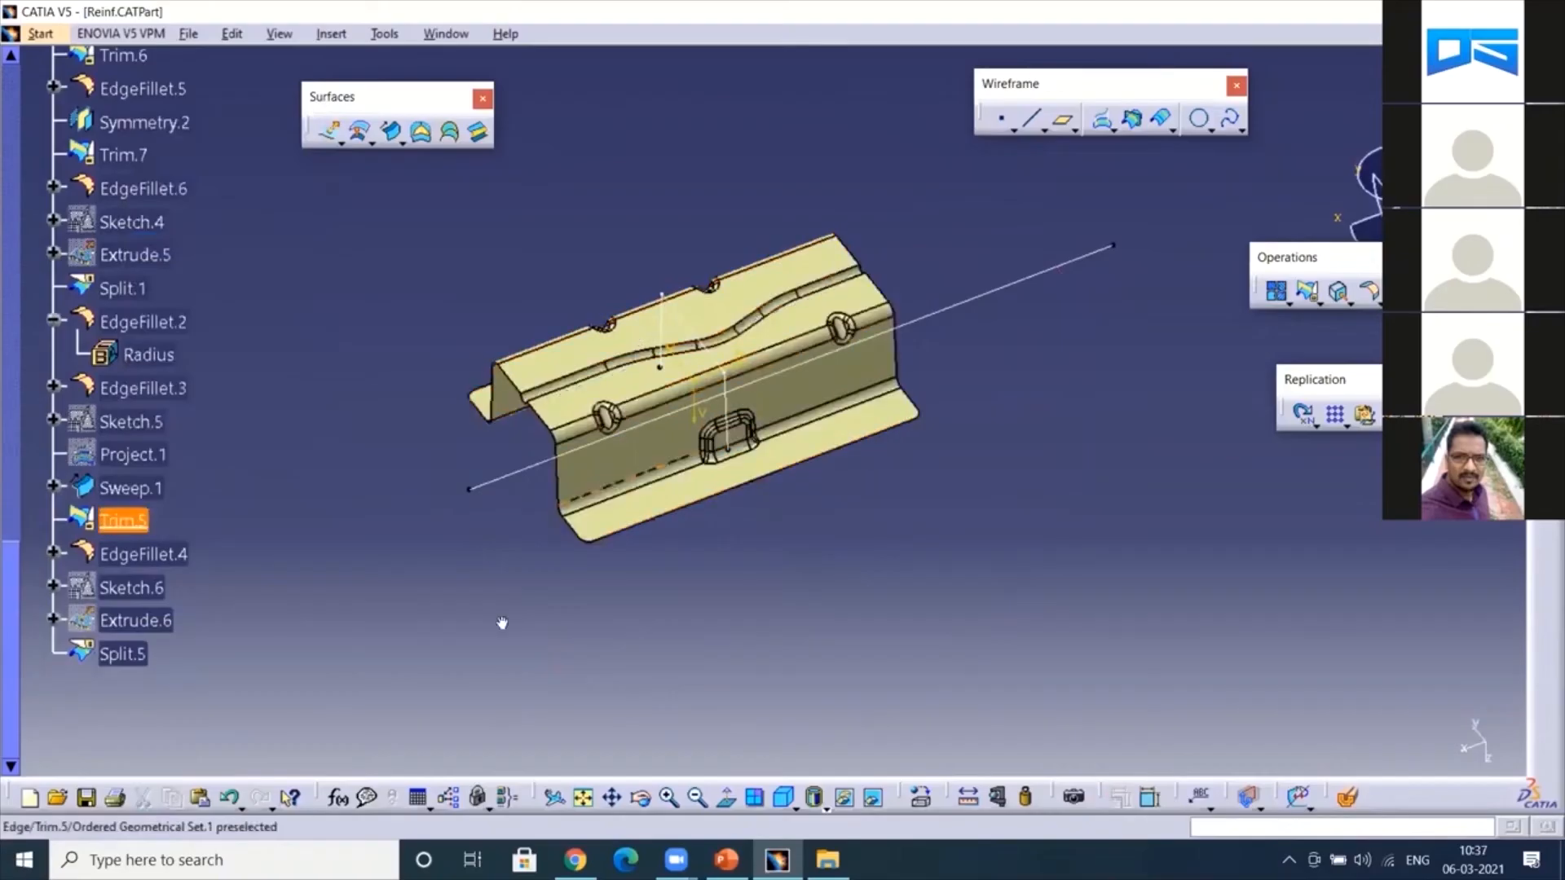
middle_drag(503, 622, 880, 497)
scroll(880, 497, down, 1)
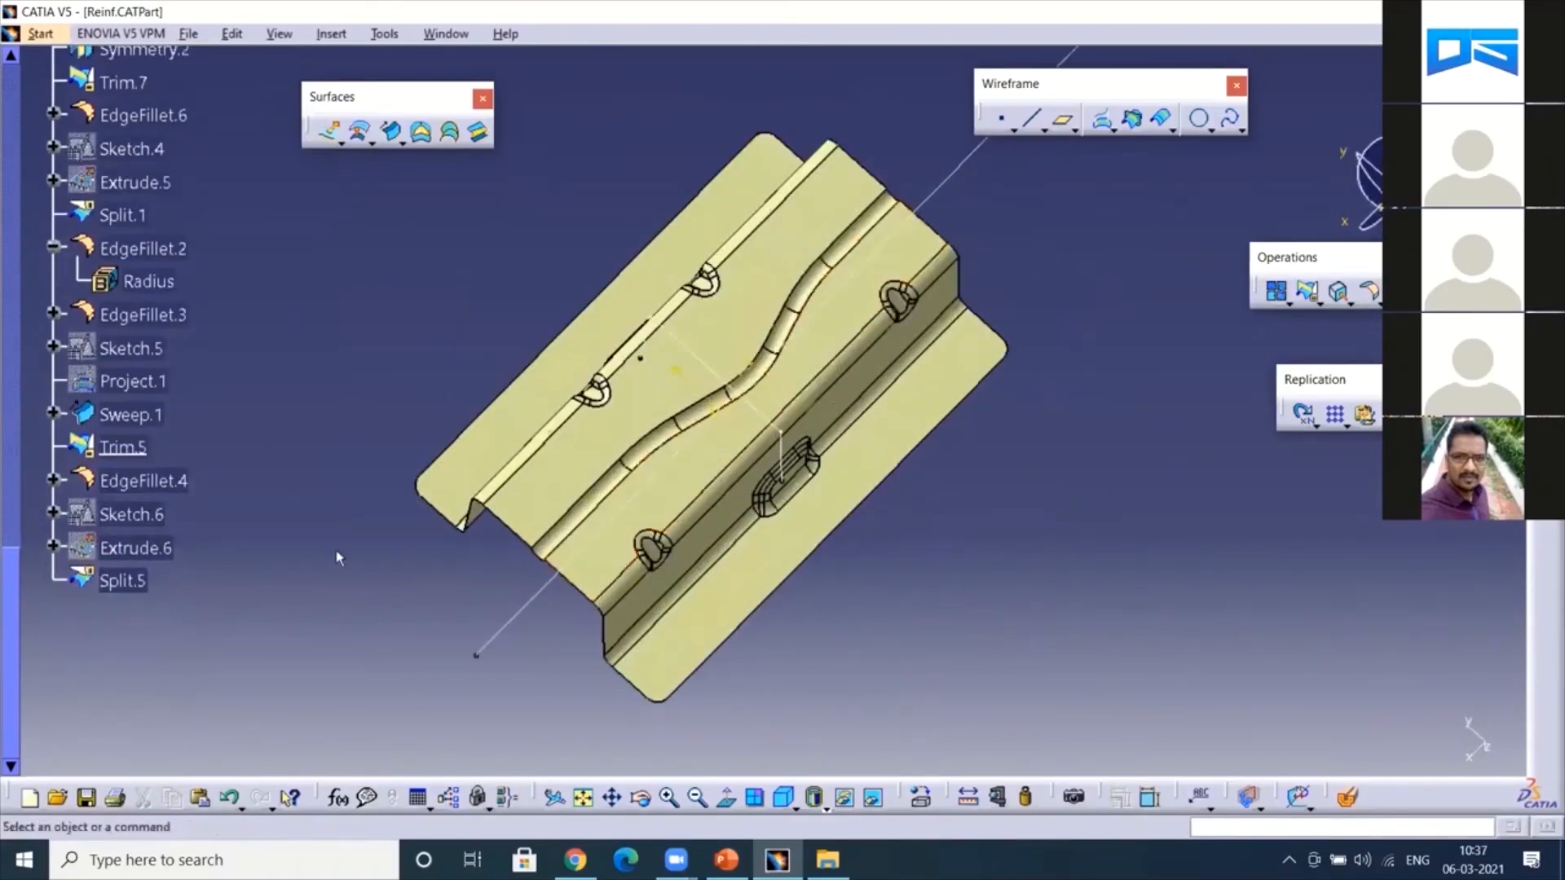
- Define Split.5, the last feature of Ordered Geometrical Set.1, as the in-work object
right_click(122, 581)
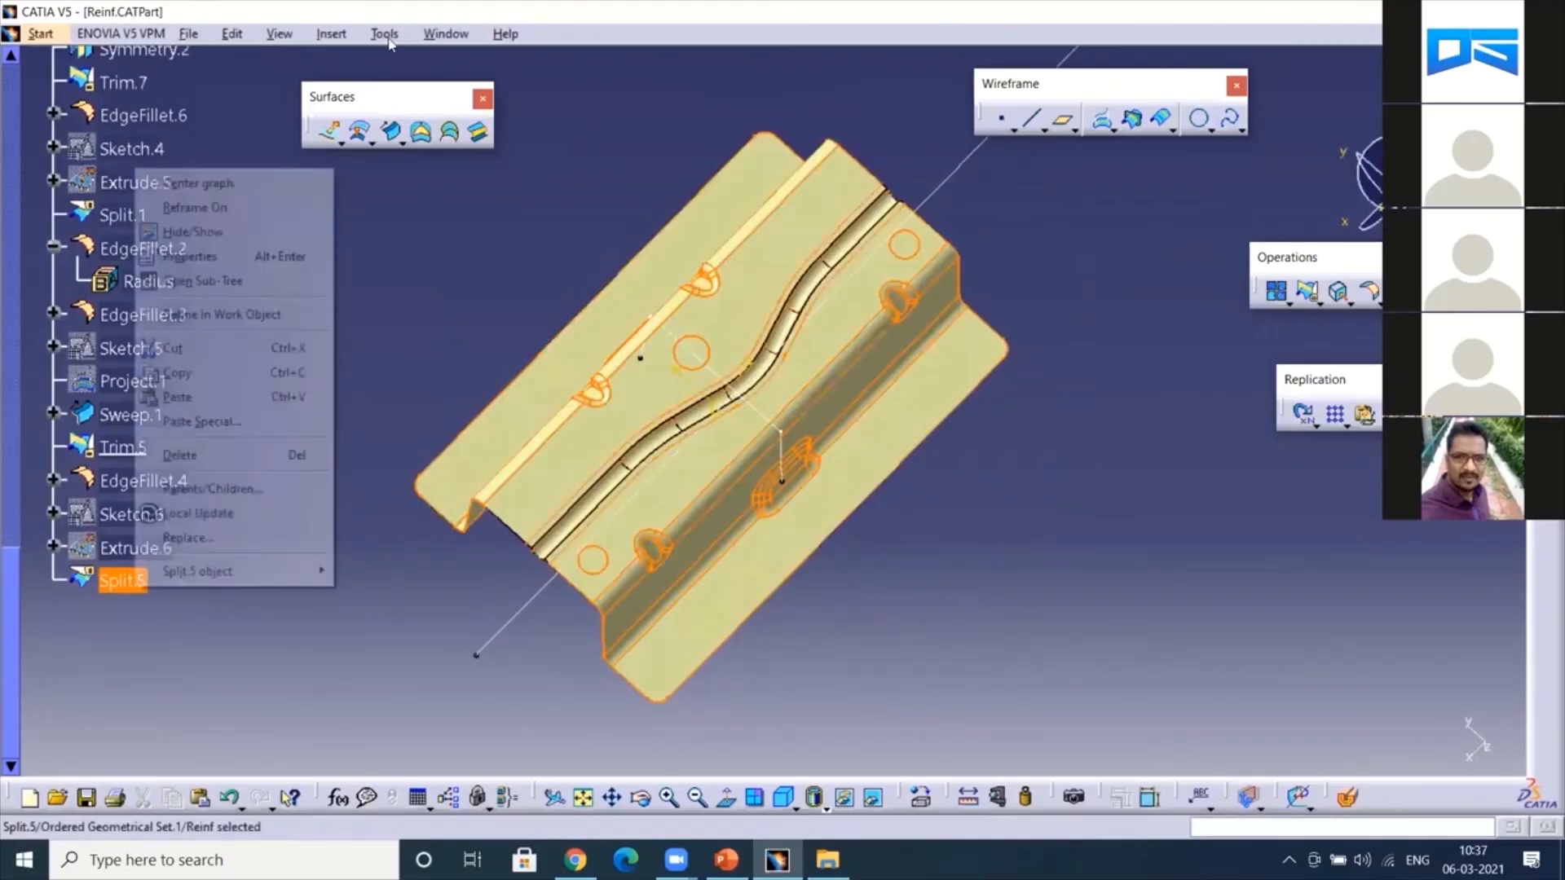
click(387, 36)
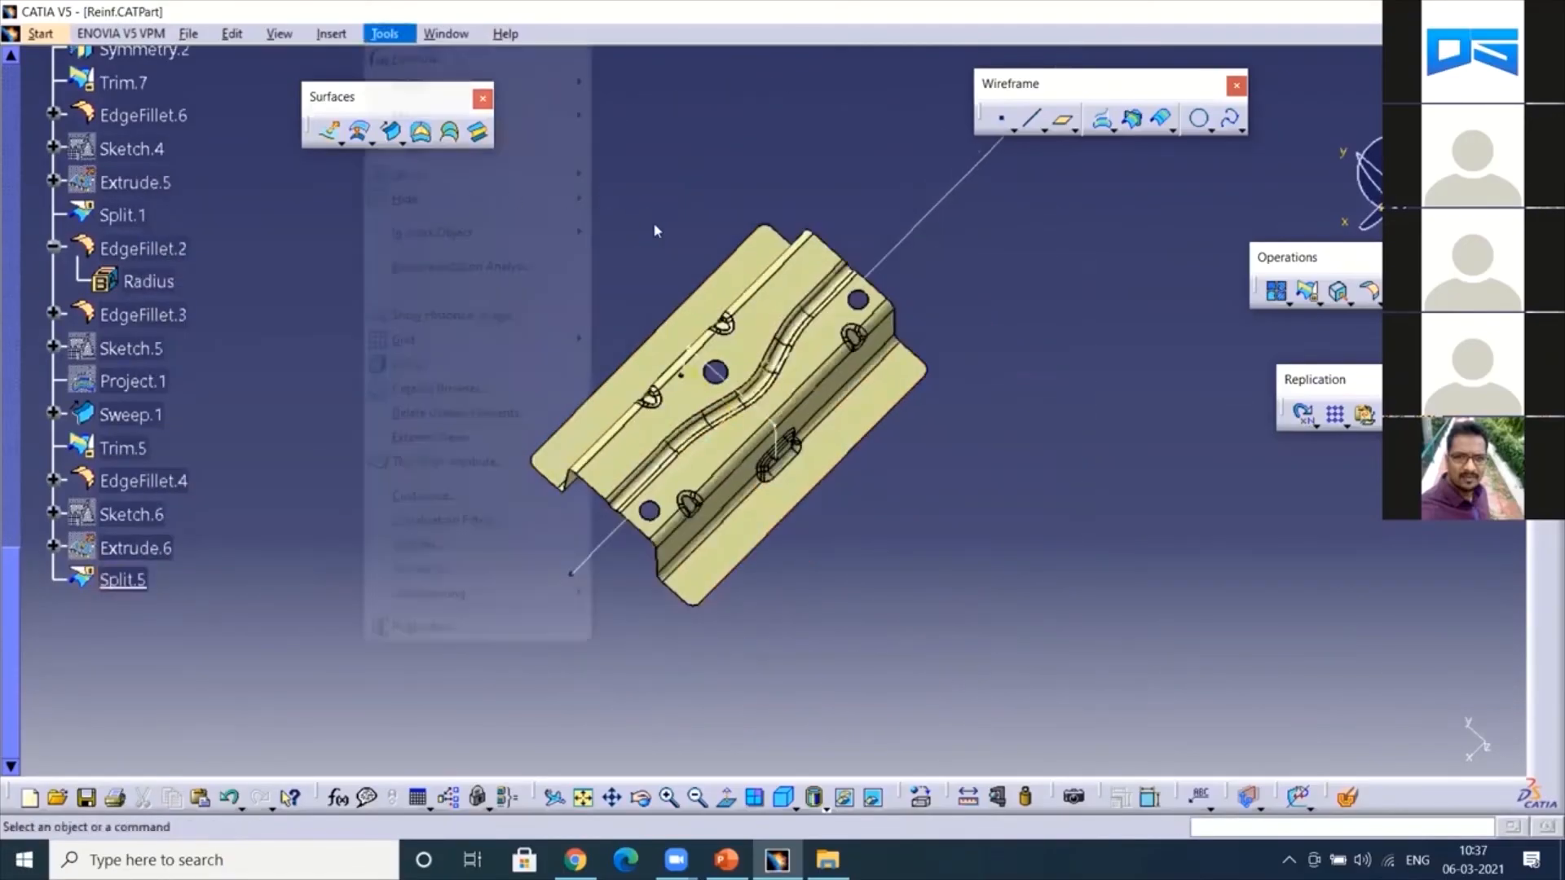
click(664, 270)
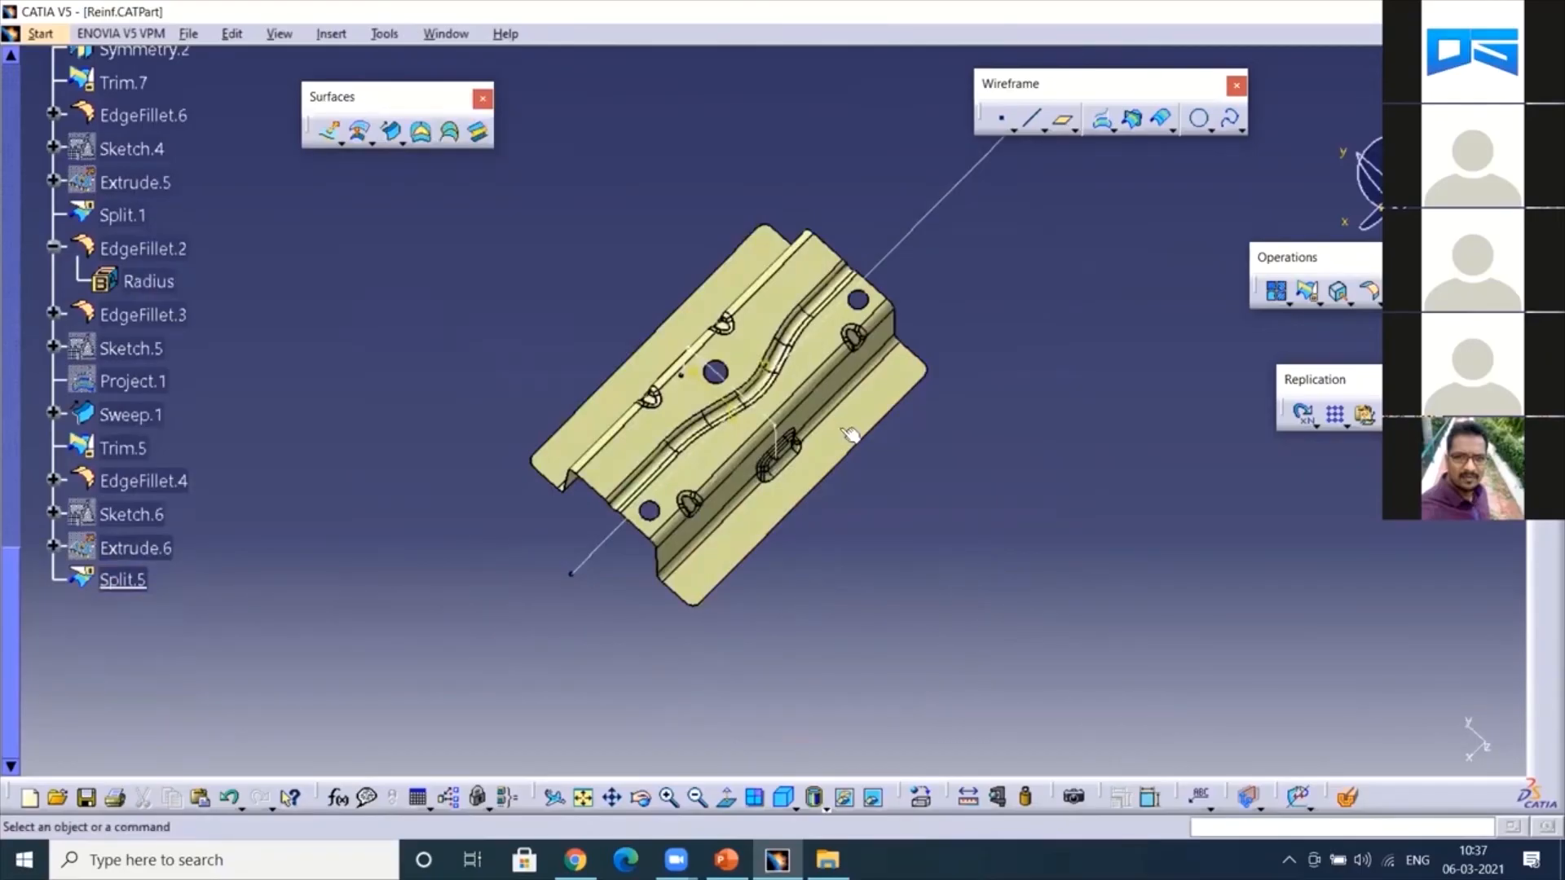
- Examine the finished reinforcement's holes, curved bead, side emboss and flanges from several angles and up close
middle_drag(851, 435, 800, 55)
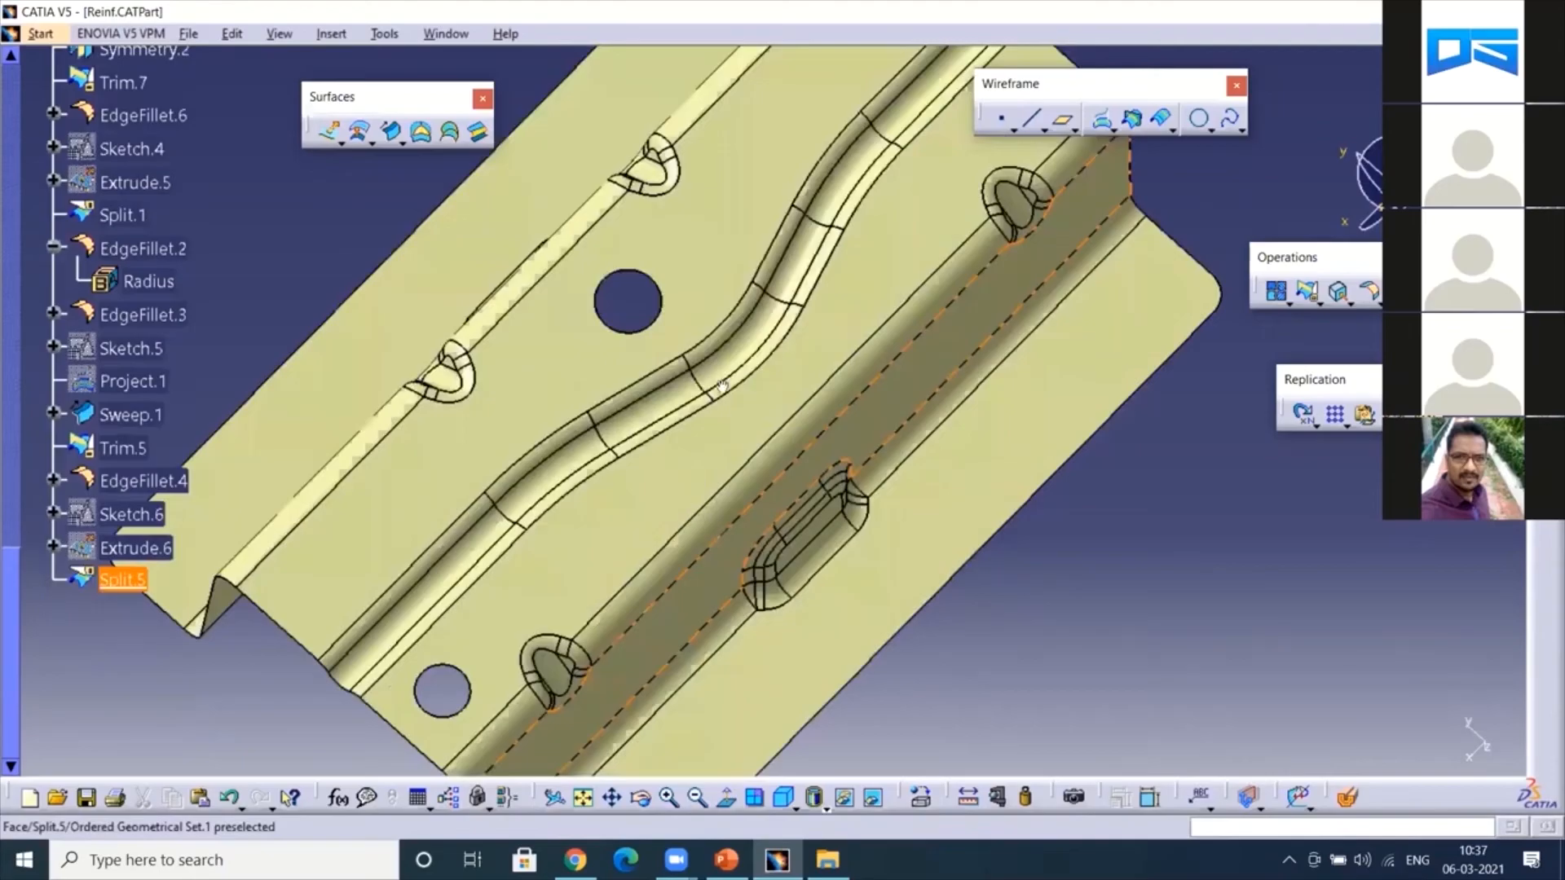
middle_drag(719, 311, 730, 350)
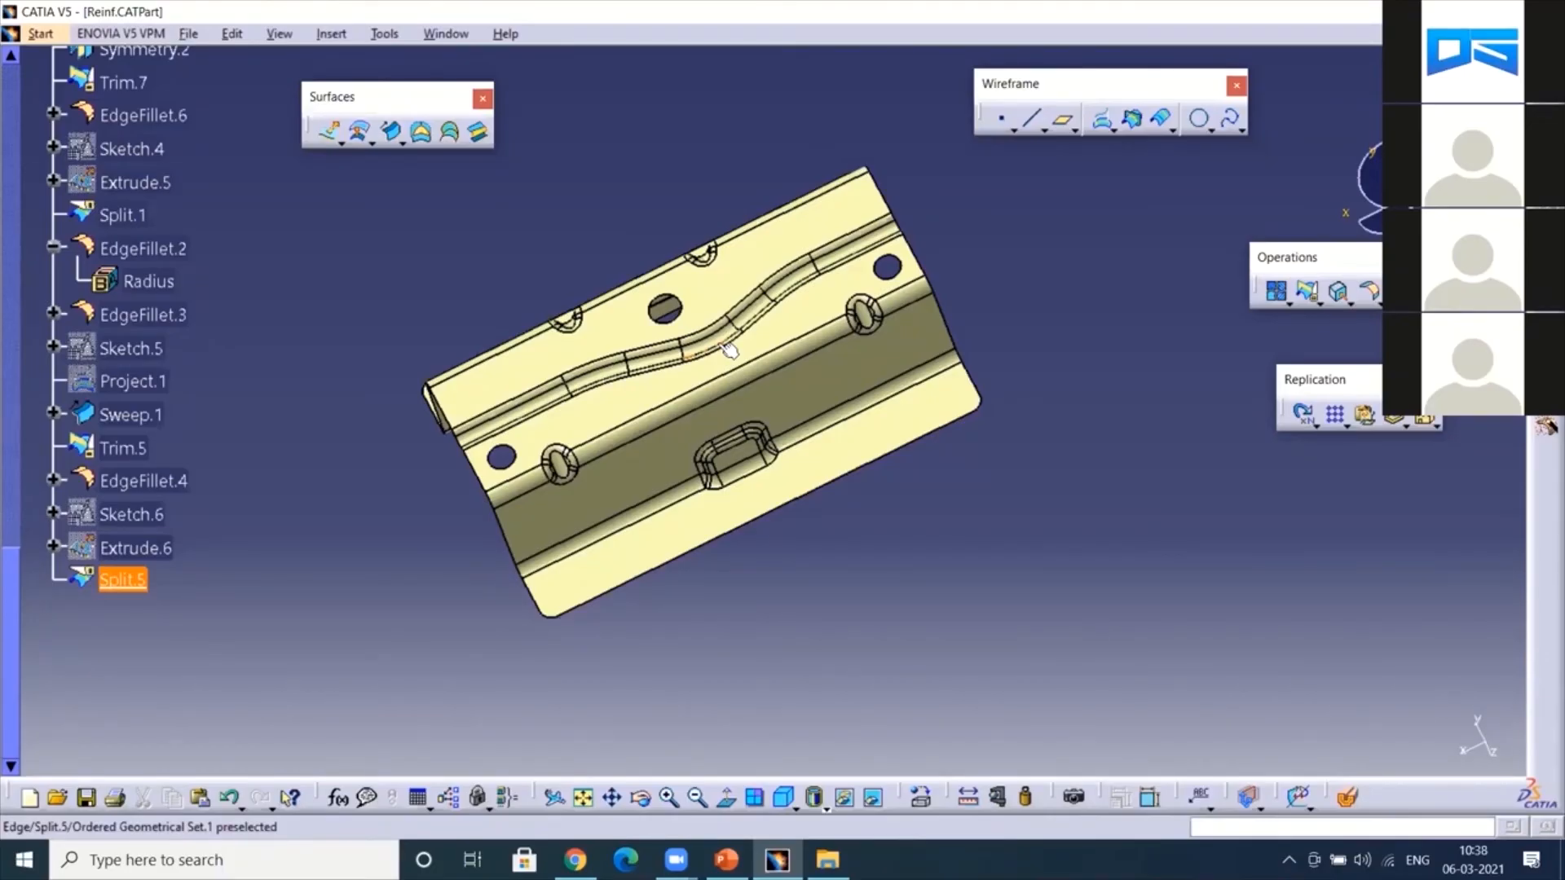
middle_drag(858, 535, 871, 542)
scroll(871, 542, down, 1)
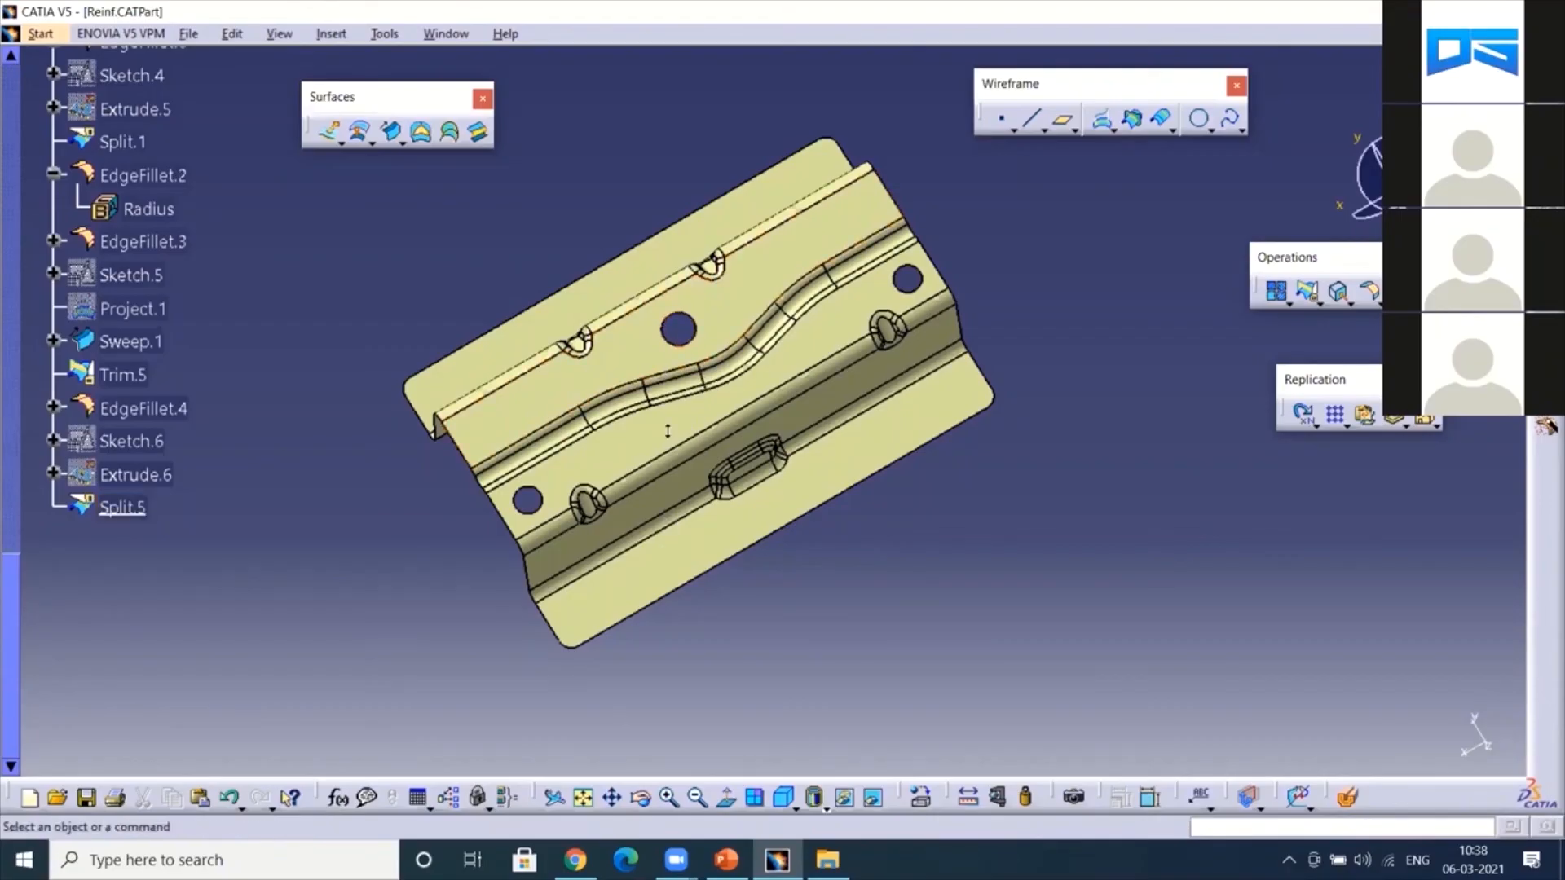
middle_drag(668, 431, 653, 460)
middle_click(670, 487)
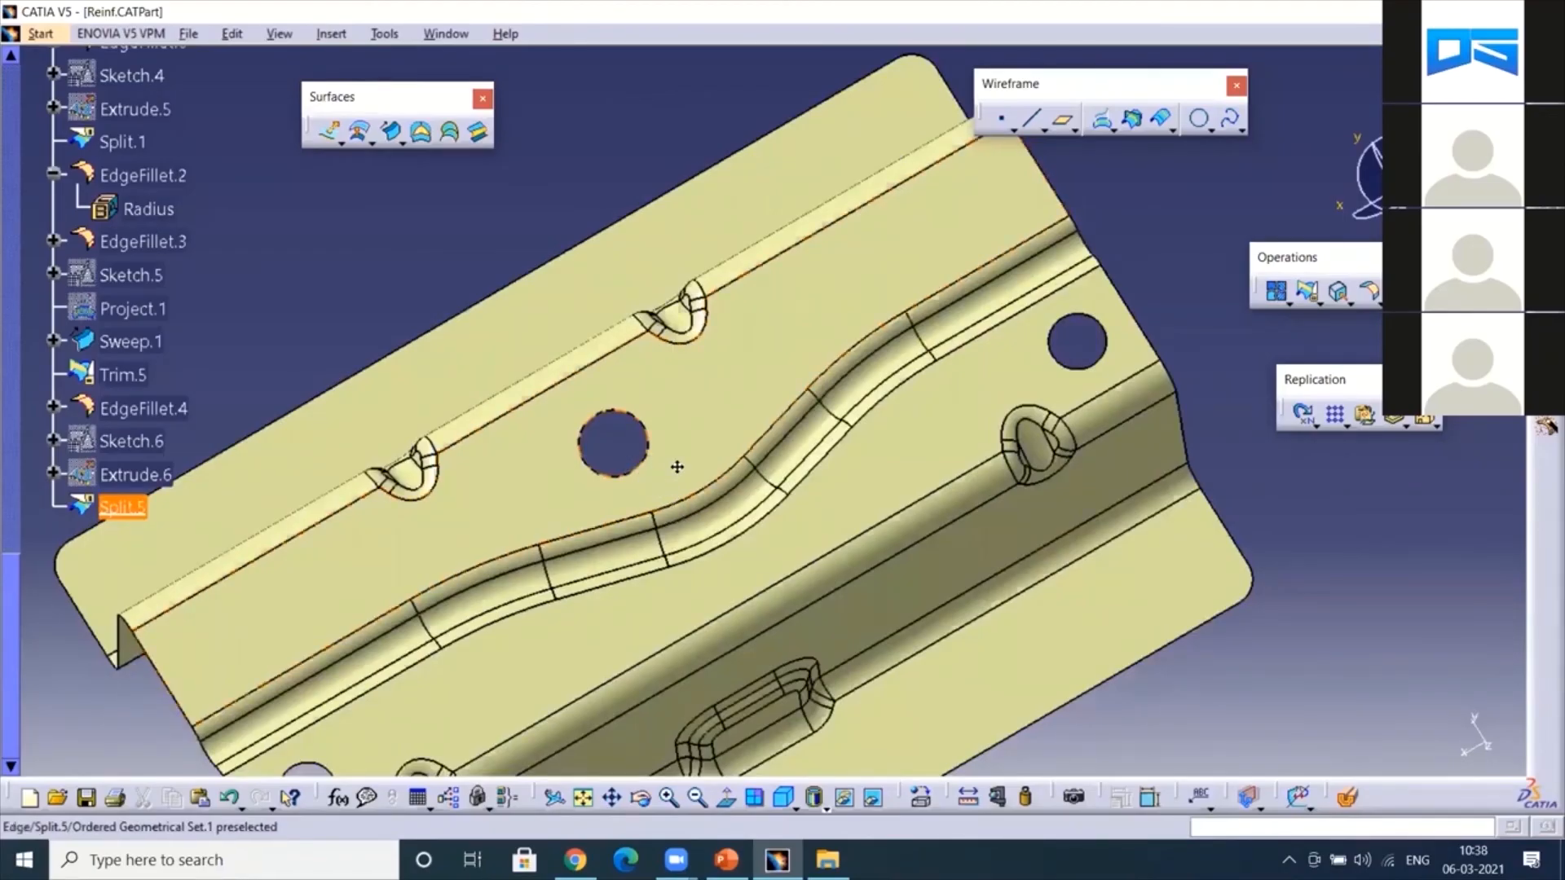
middle_drag(699, 522, 710, 470)
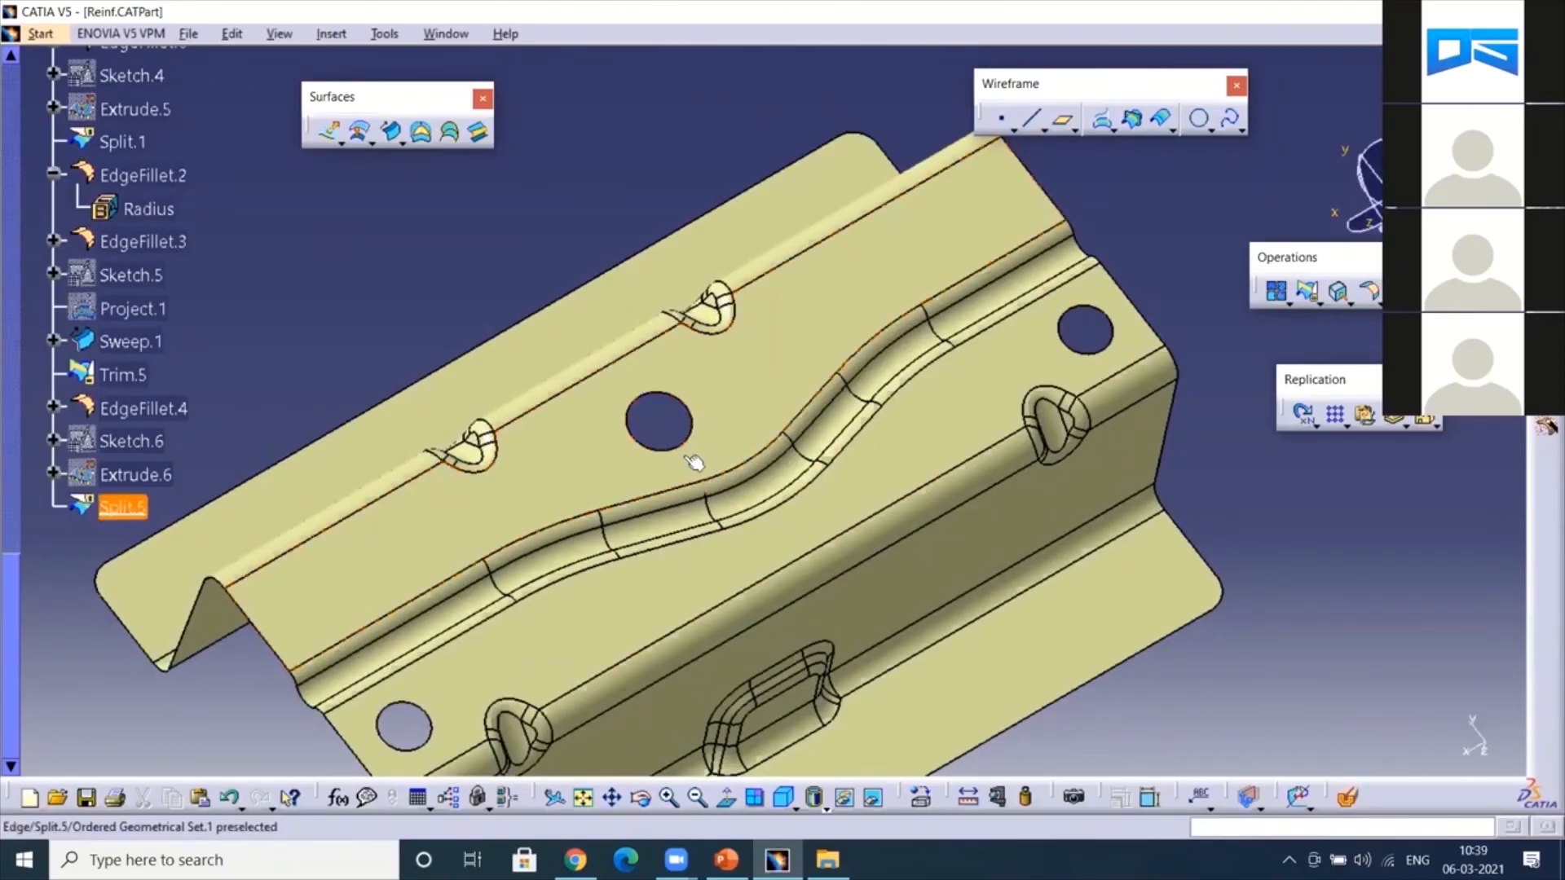
middle_drag(707, 432, 913, 615)
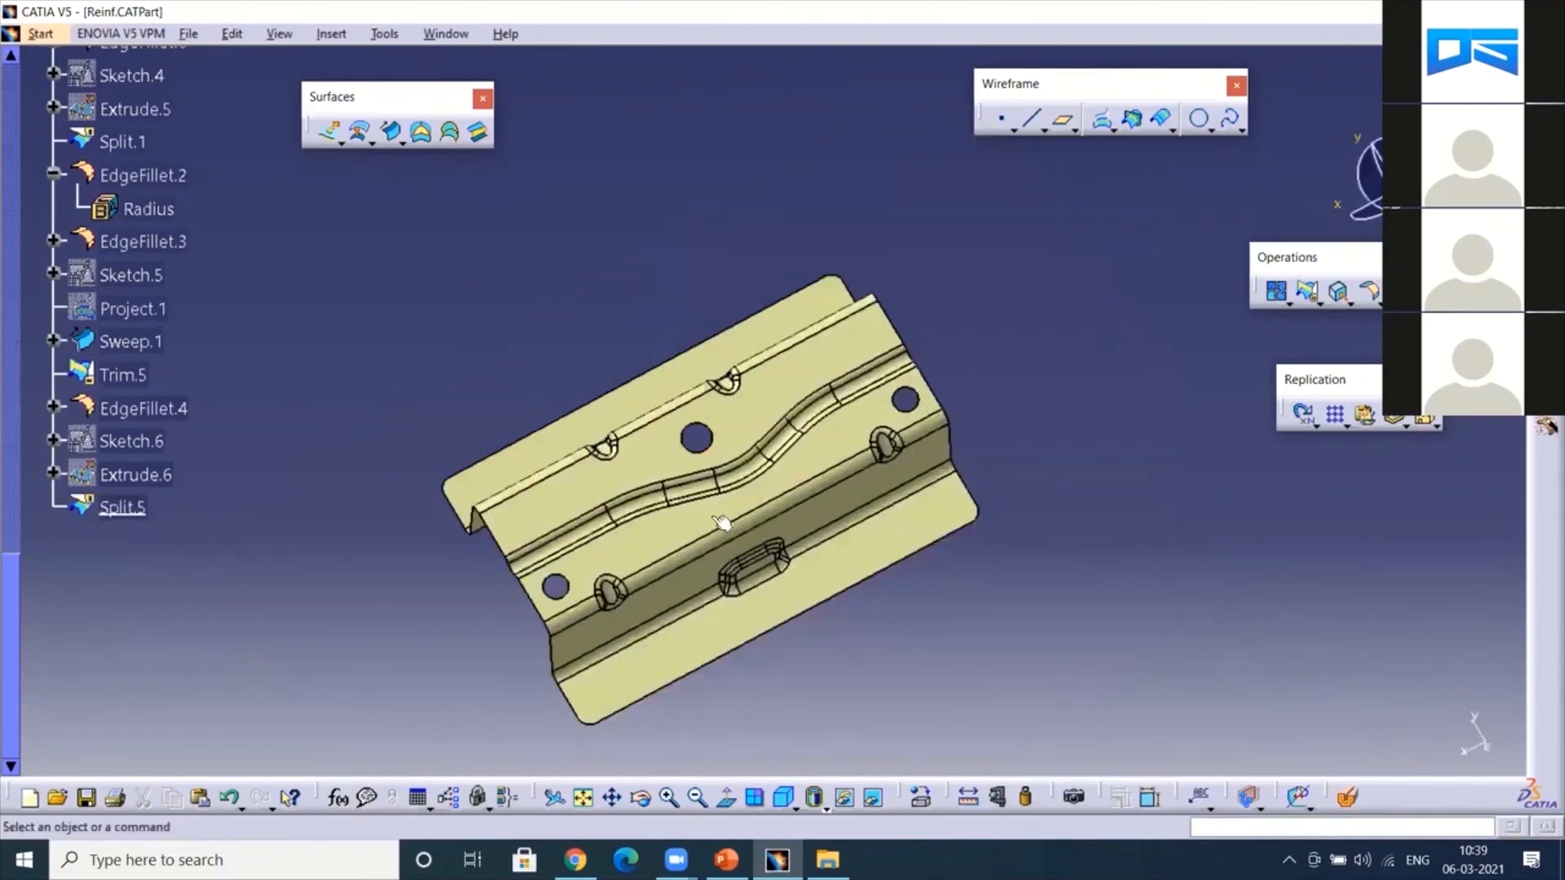
- Review the finished reinforcement up close and as a whole, including its side wall with the central emboss and the bend-line darts
middle_drag(632, 419, 901, 500)
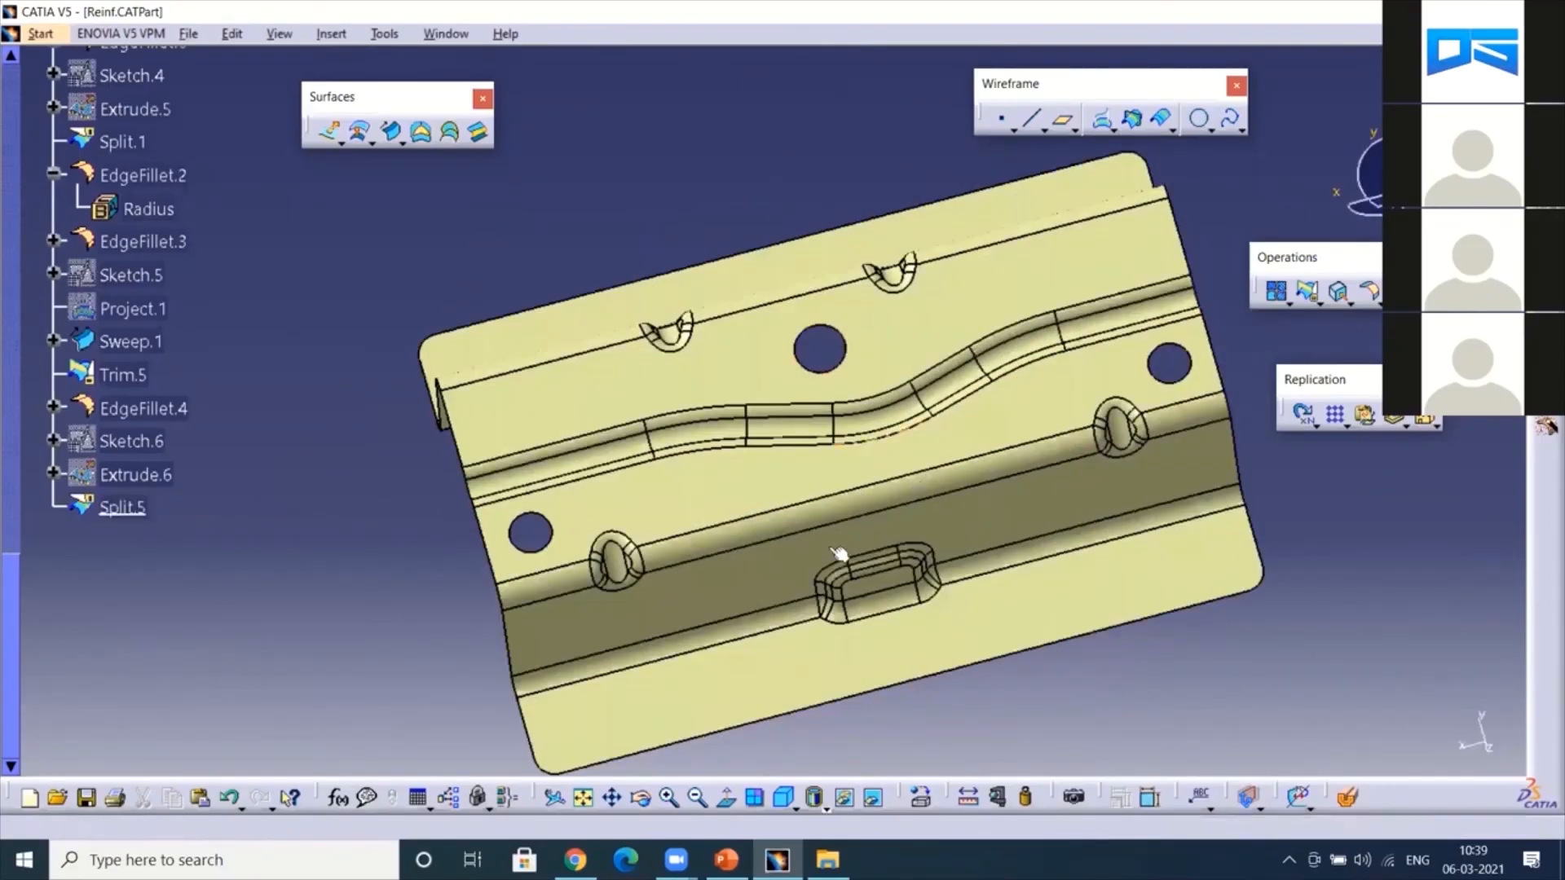
middle_drag(833, 400, 662, 512)
middle_drag(569, 527, 997, 362)
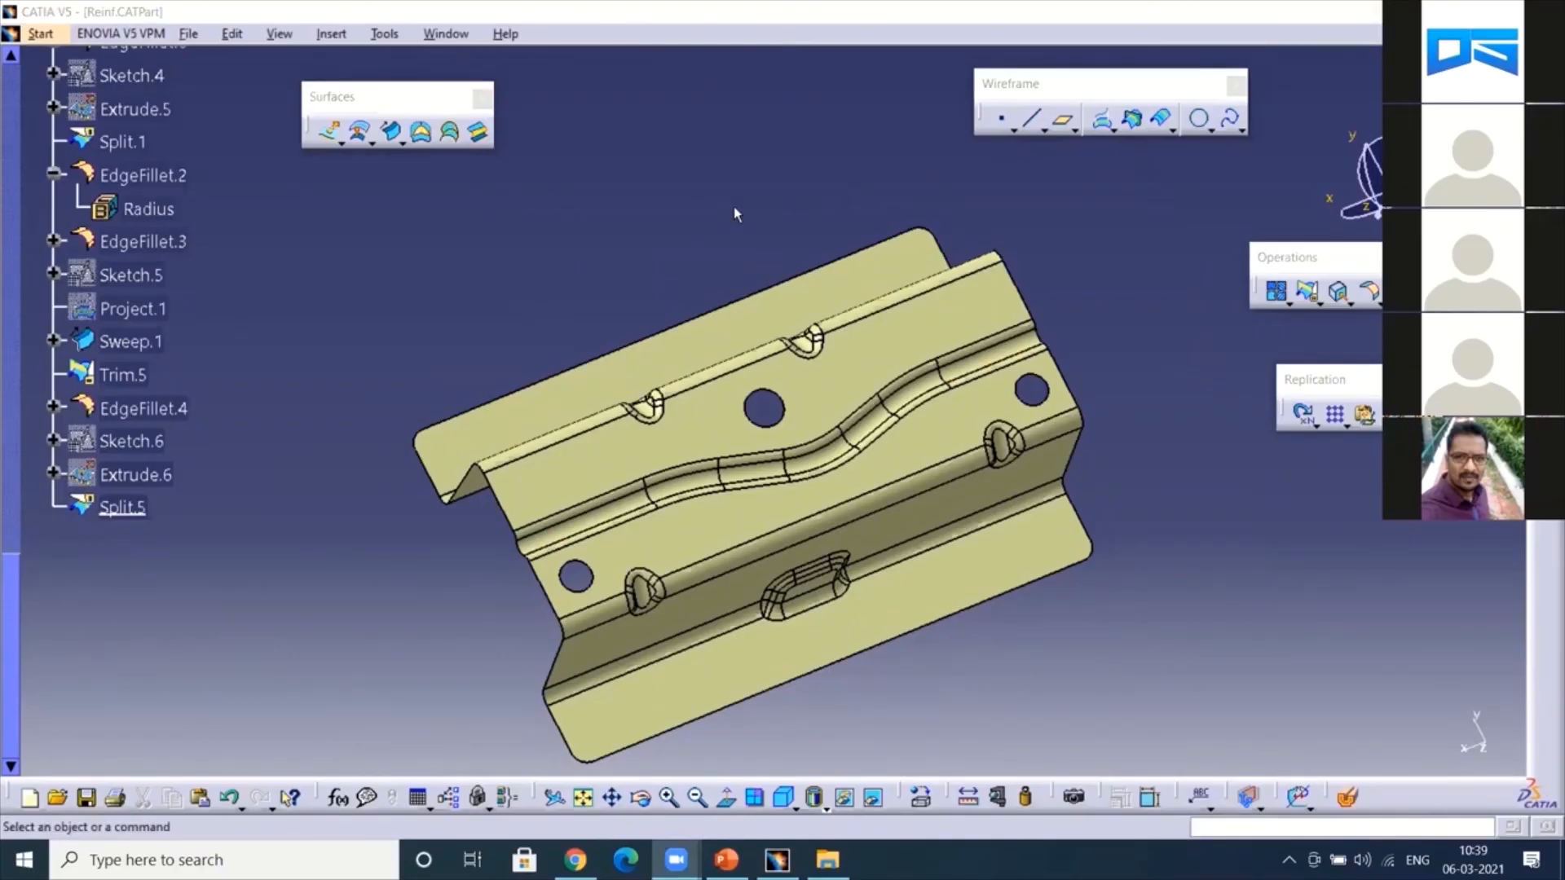
click(768, 414)
middle_drag(832, 532, 791, 514)
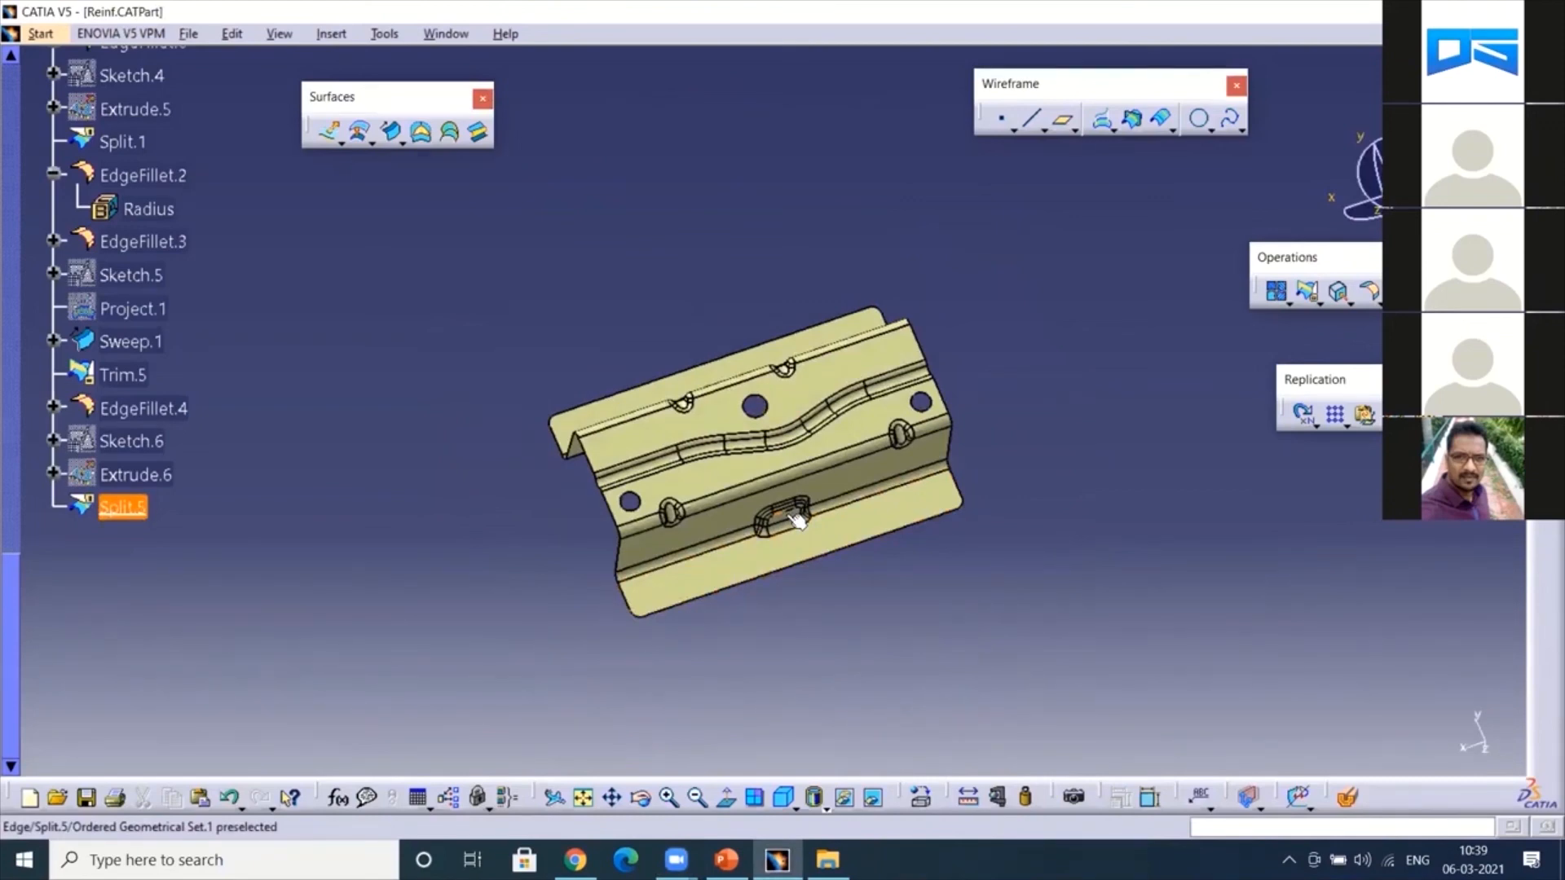
ctrl+middle_drag(783, 657, 780, 610)
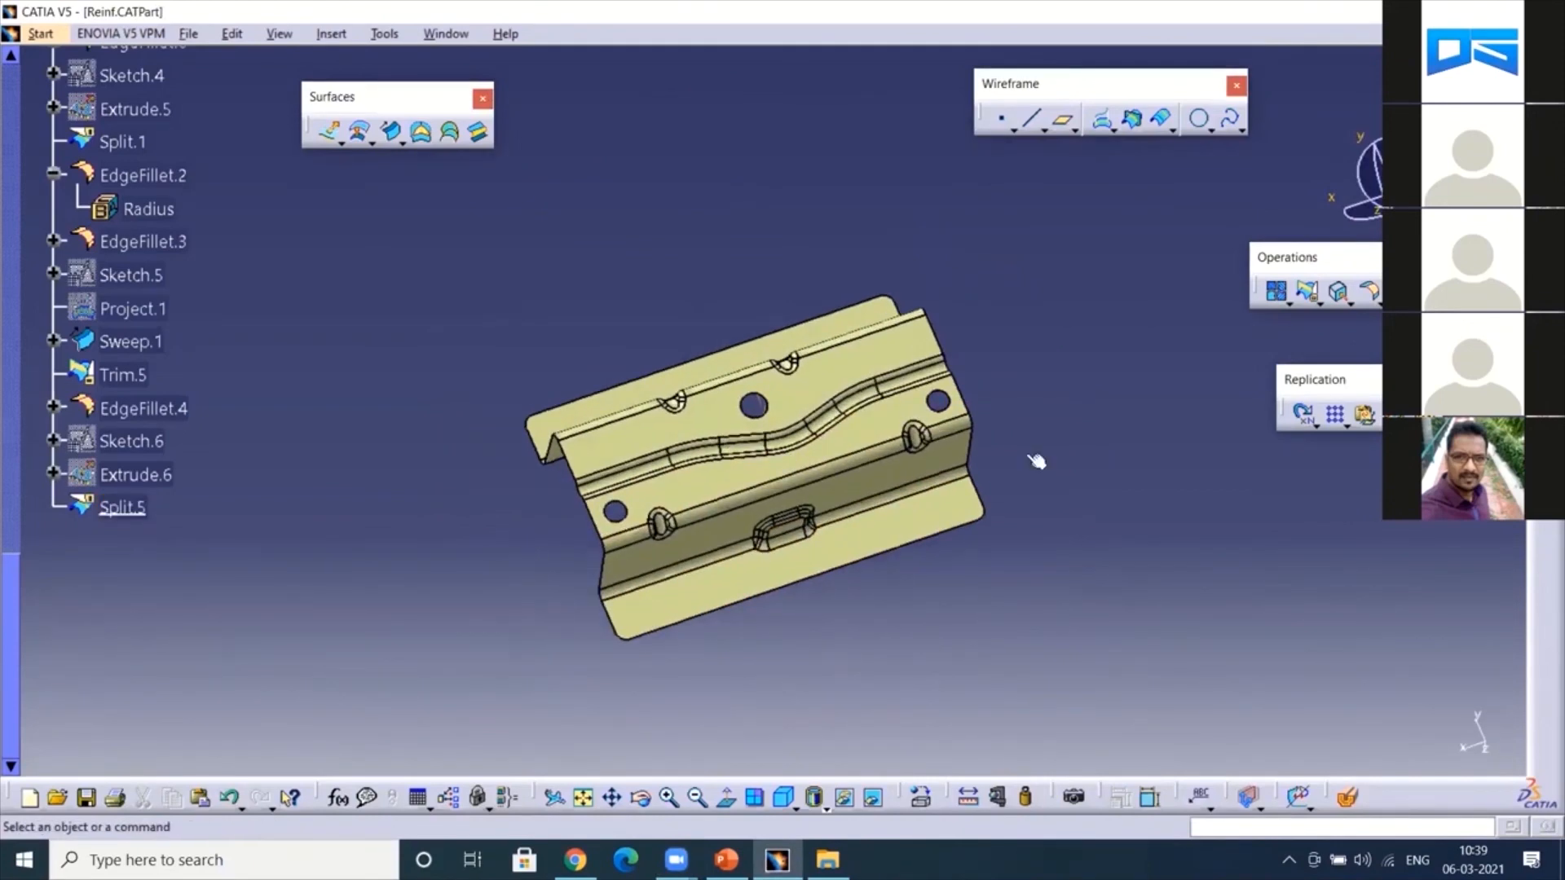
ctrl+middle_drag(1036, 462, 1052, 384)
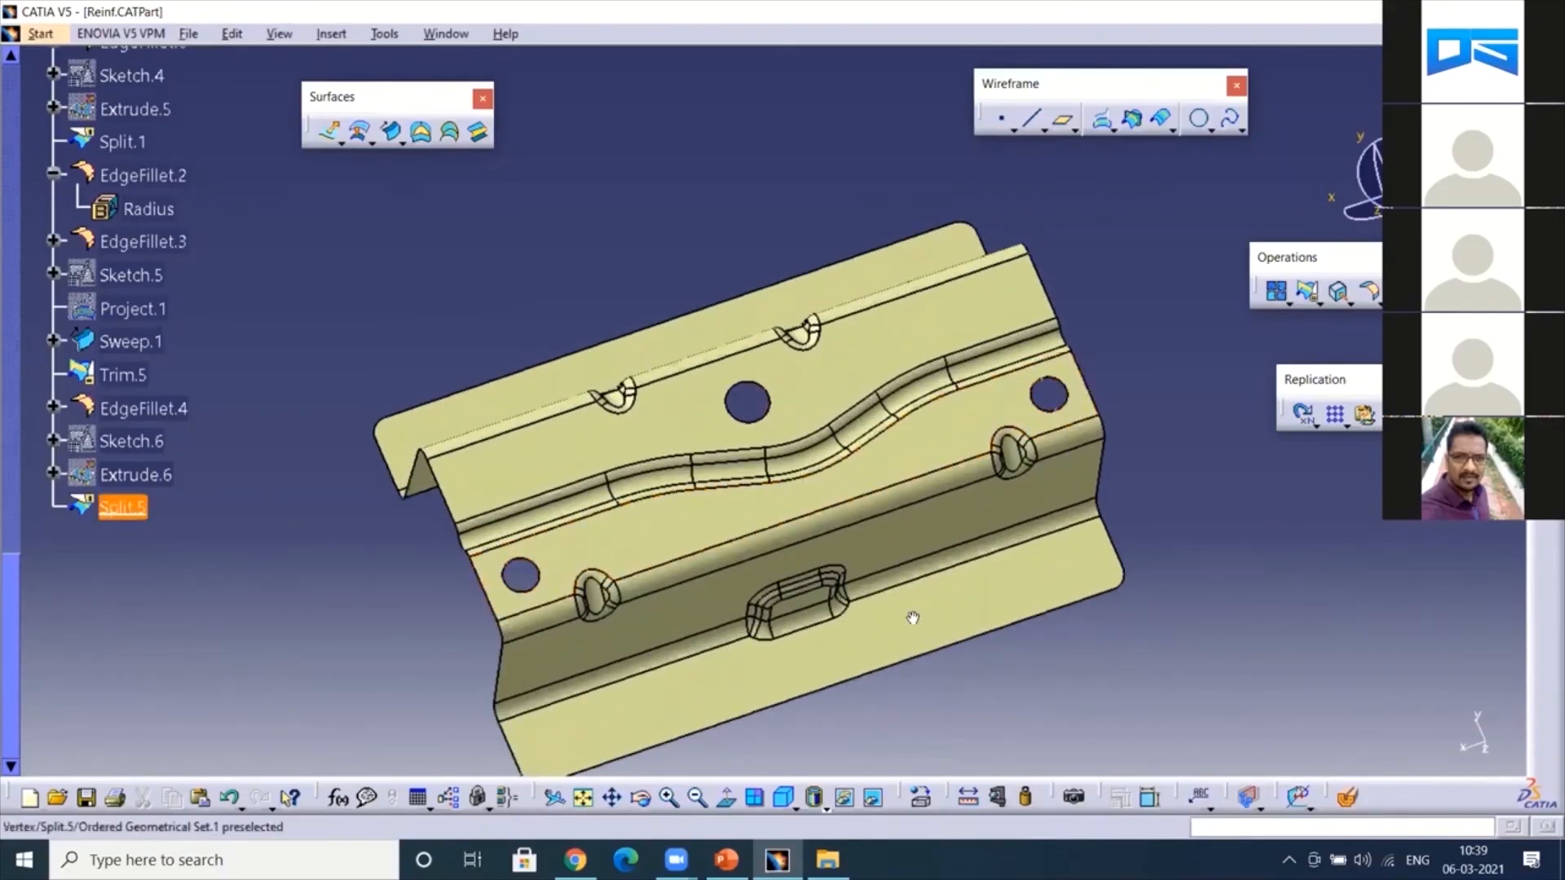
middle_drag(911, 619, 415, 231)
middle_drag(435, 366, 420, 362)
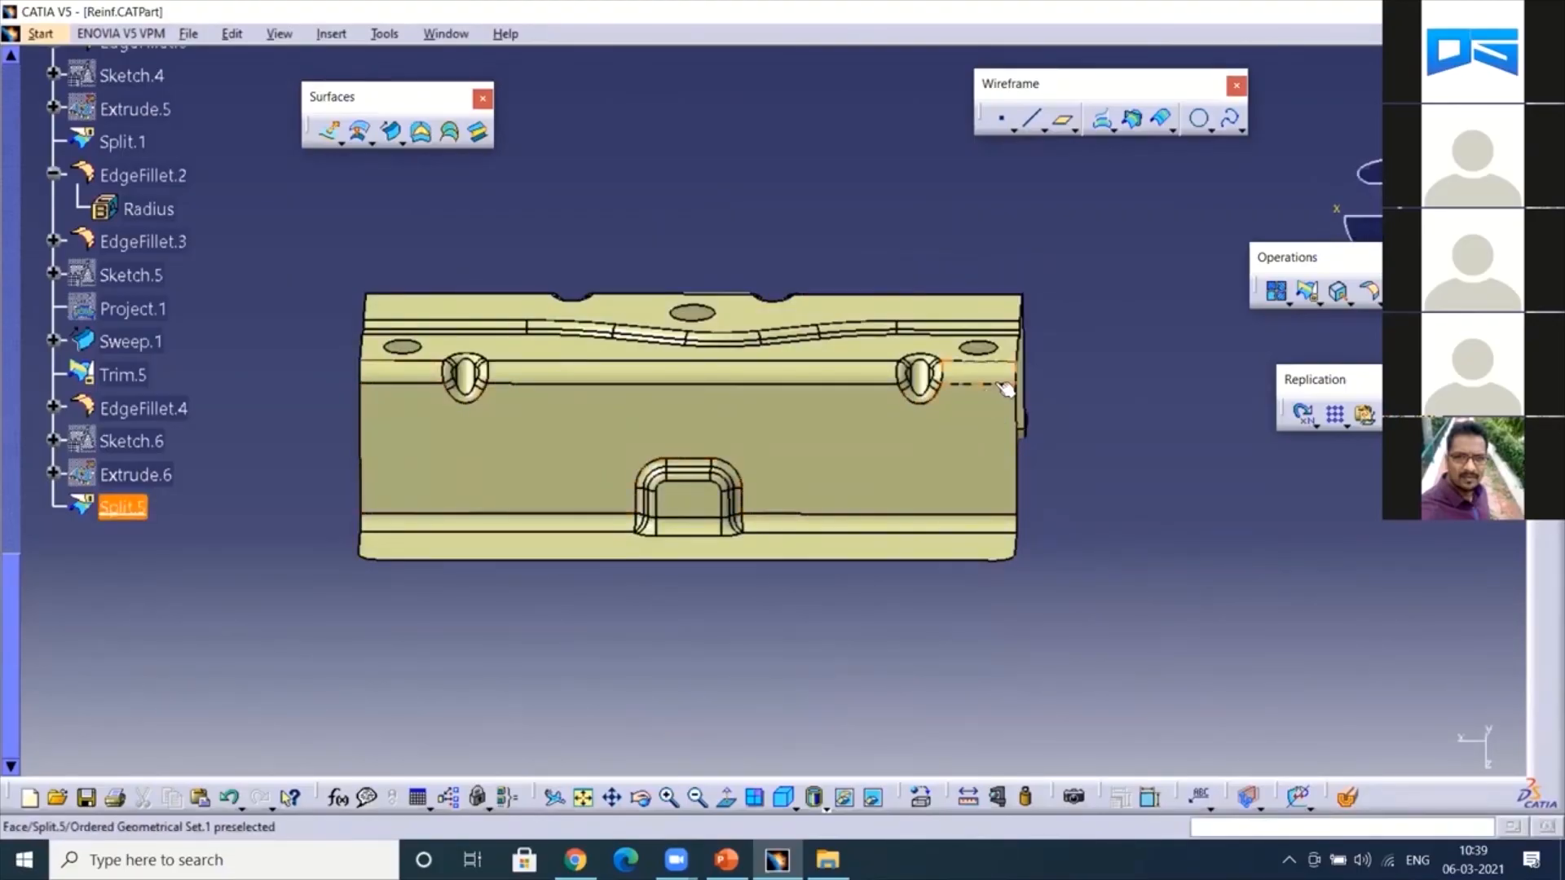
middle_drag(804, 496, 865, 641)
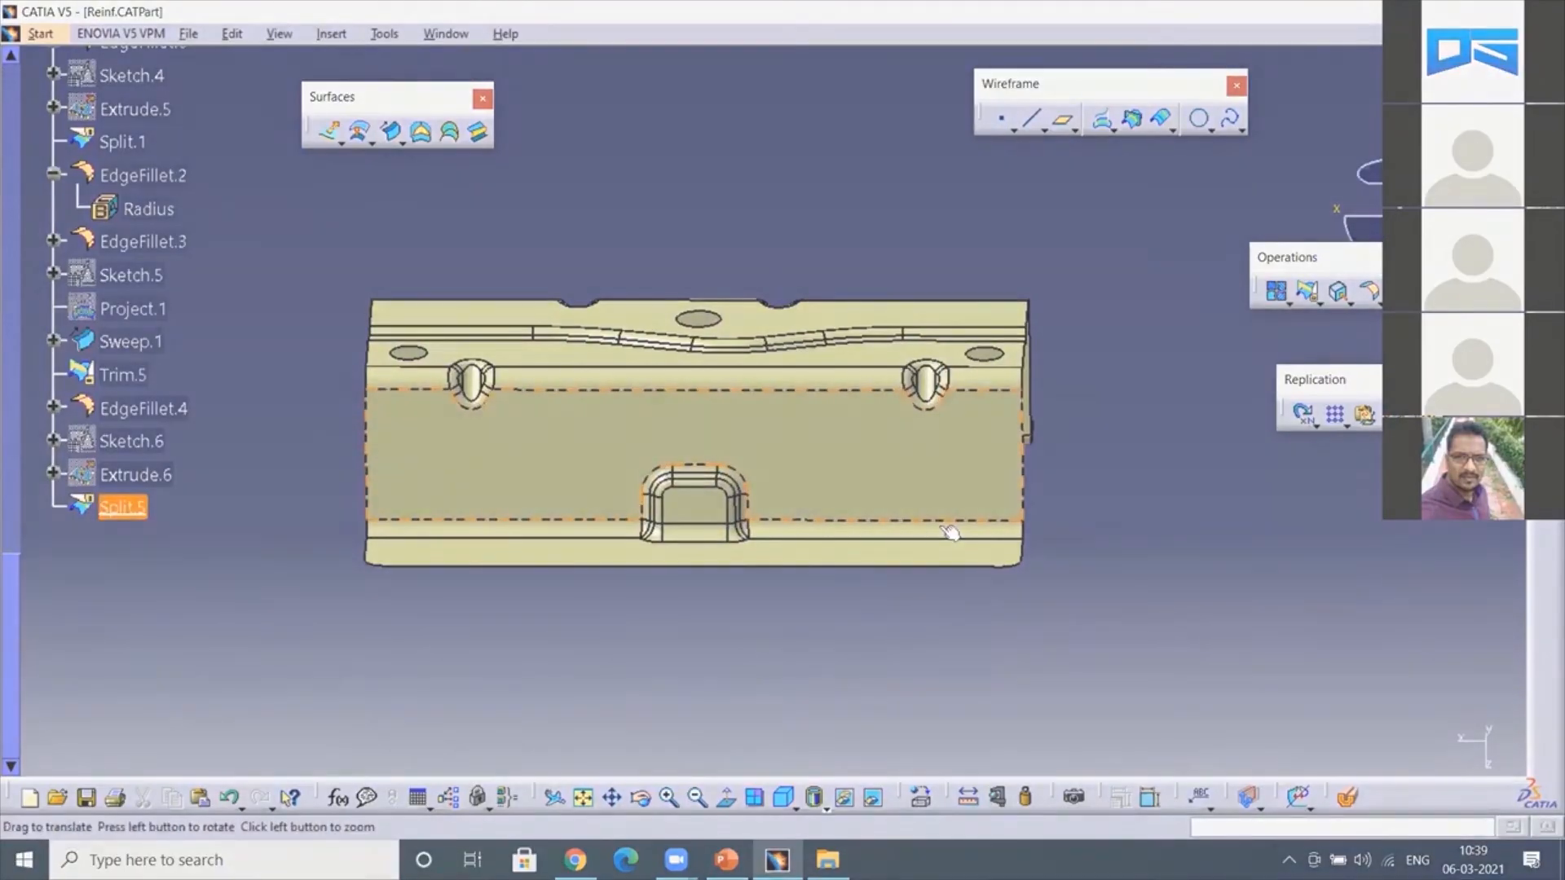